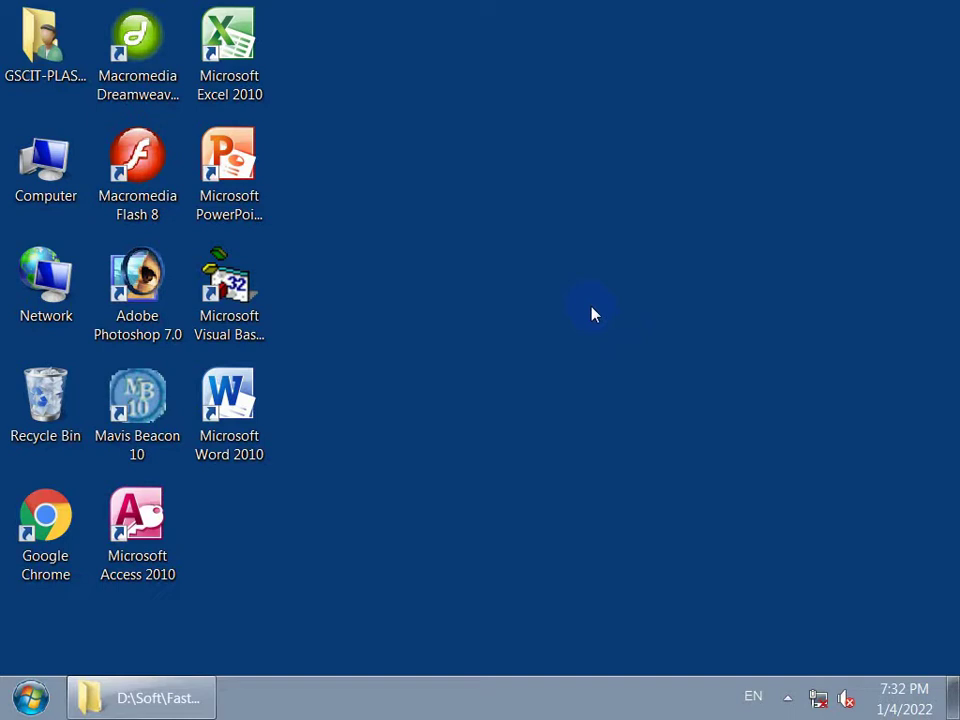
Open the Windows Start menu with the Windows key
key("super")
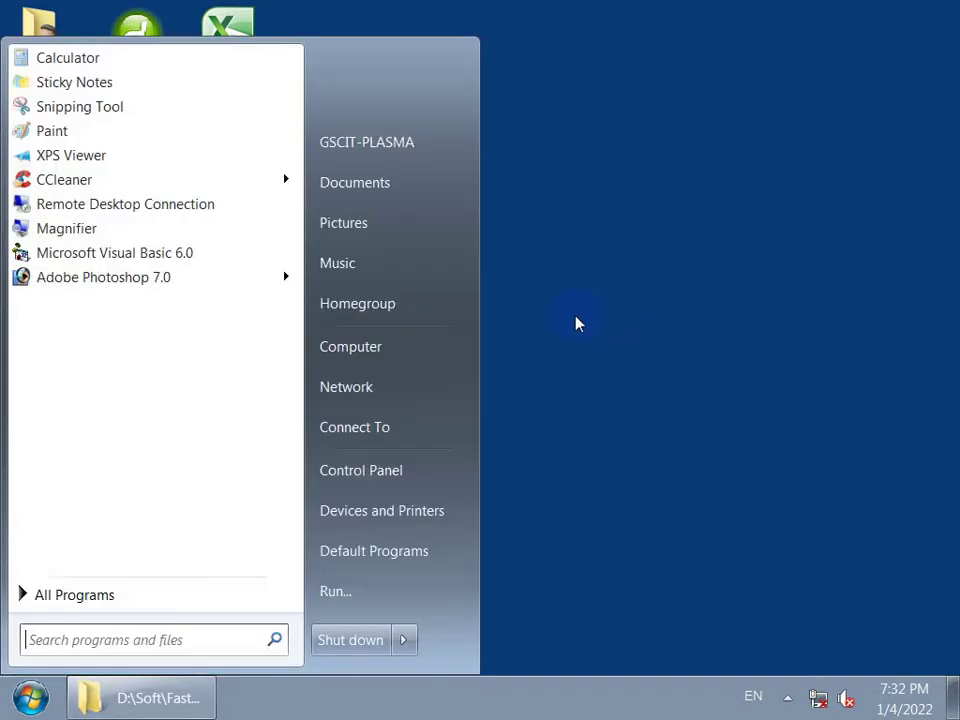
Search the Start menu for 'photo' and launch Adobe Photoshop CS6
type("photo")
key("Down")
key("Return")
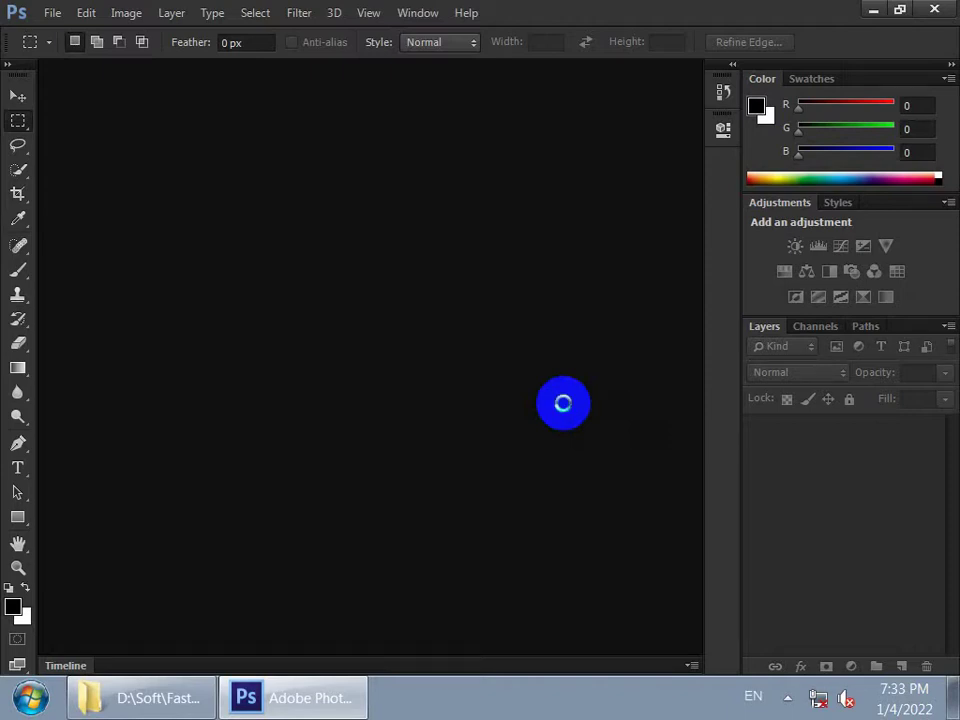
Create a new document from the Photo preset, Landscape 5 x 7 at 300 pixels/inch
key("ctrl+n")
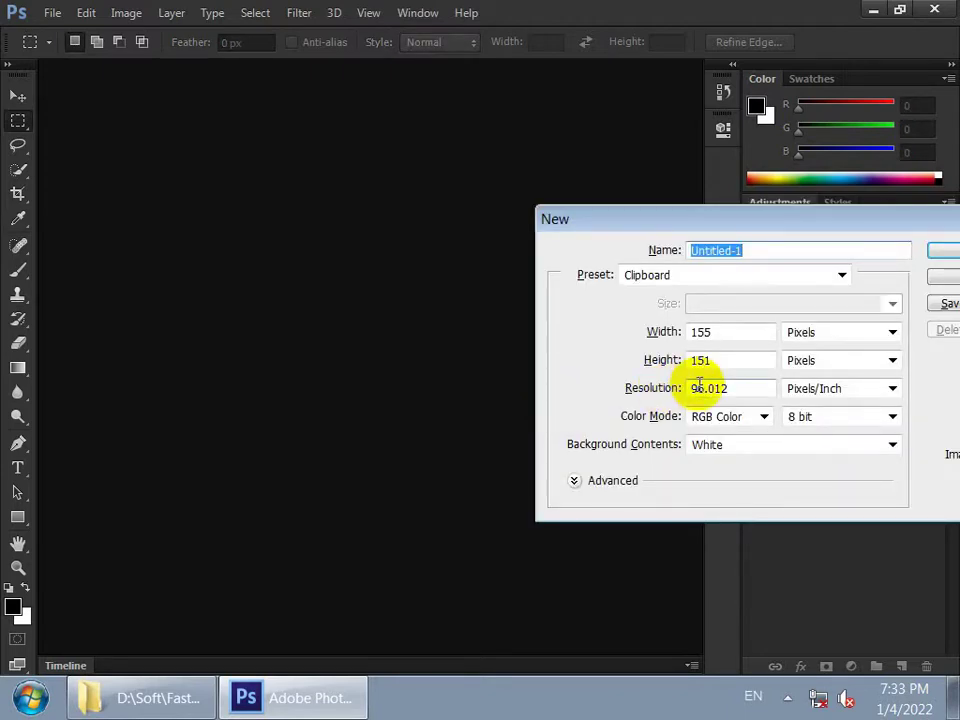
left_click_drag(838, 218, 615, 186)
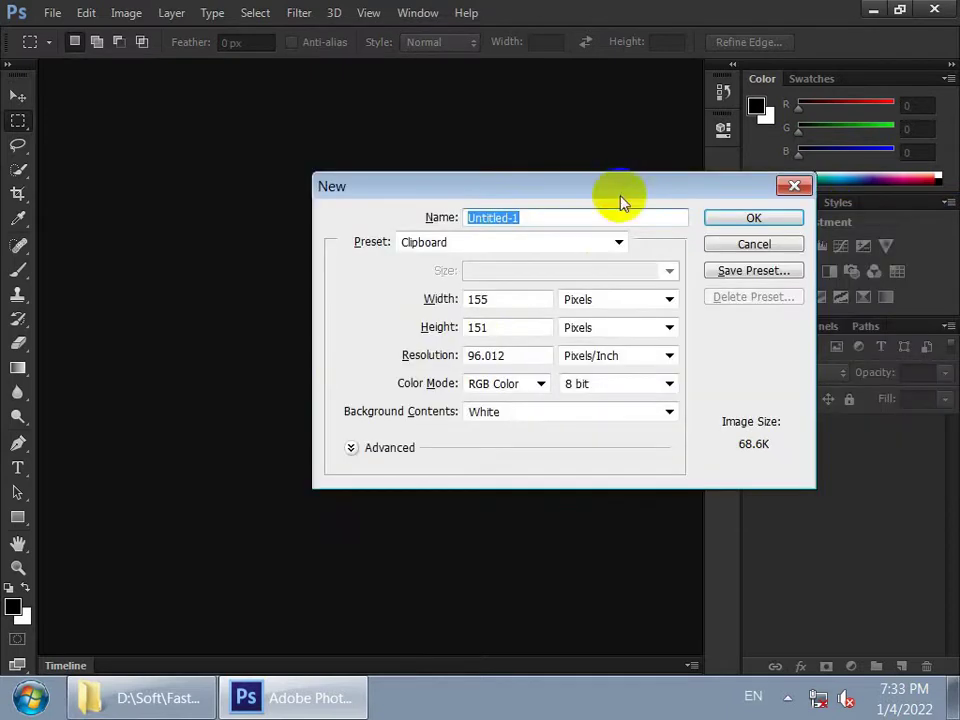
left_click(615, 242)
left_click(437, 358)
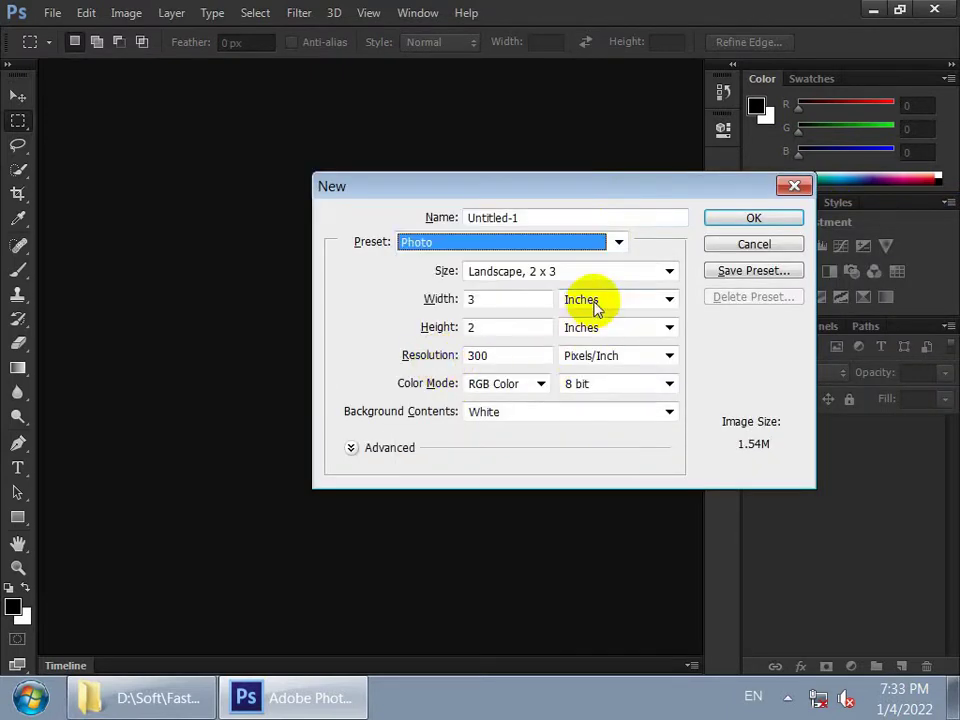
left_click(607, 273)
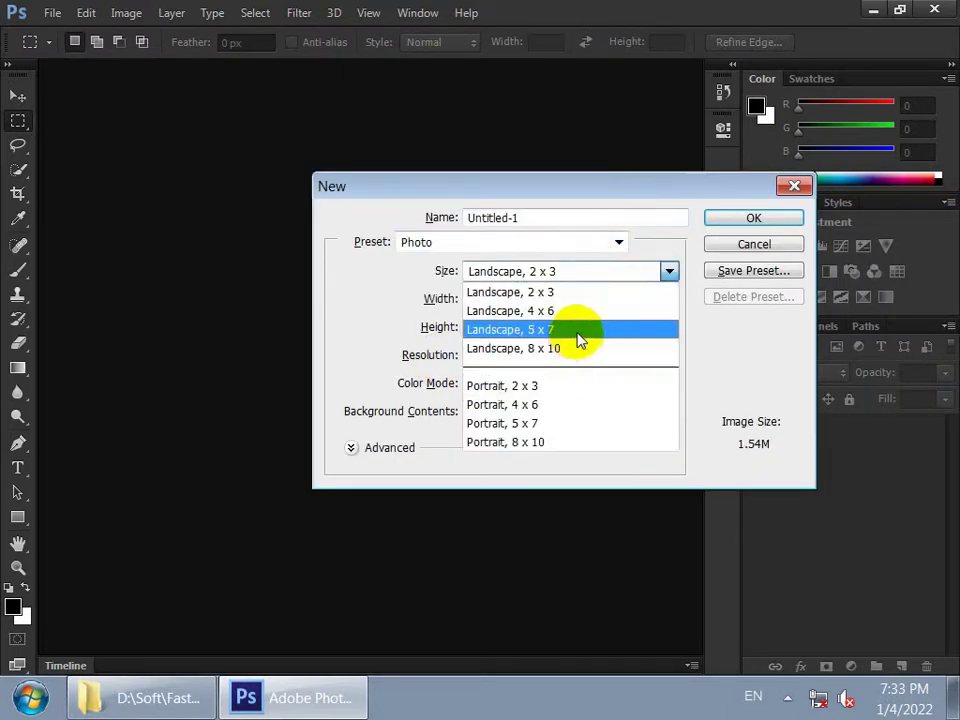
left_click(578, 330)
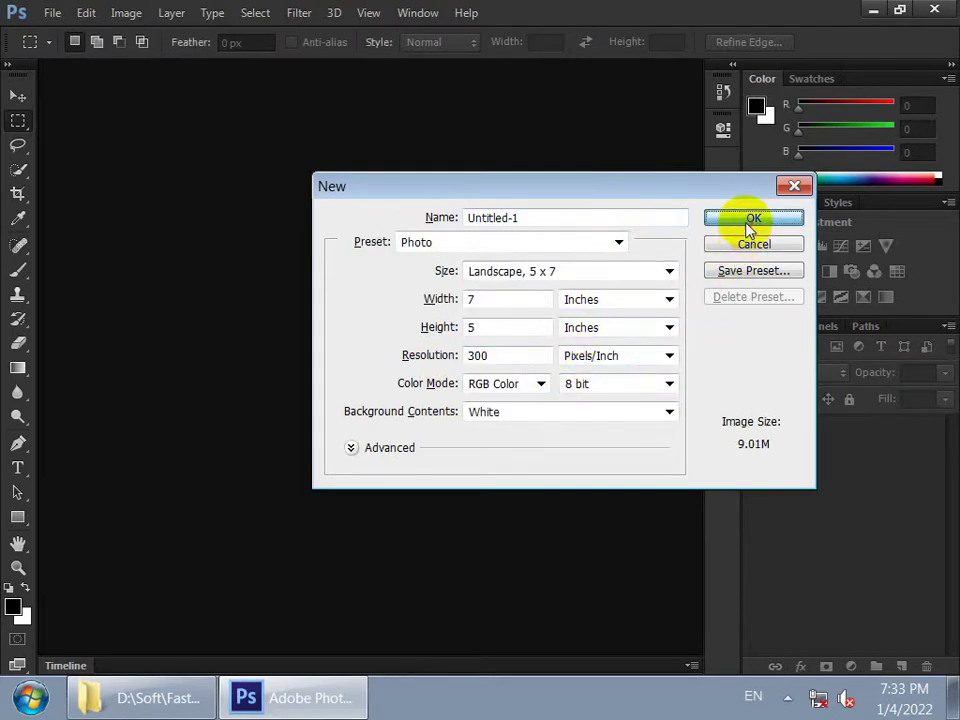
left_click(745, 221)
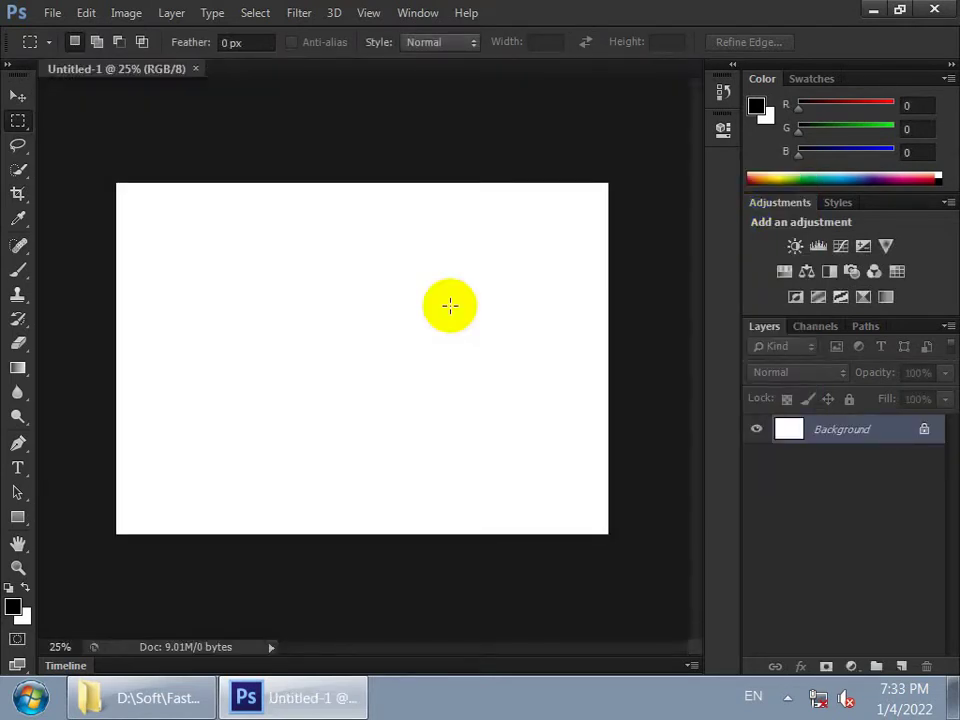
Browse to the Background pictures folder in the Open dialog
key("ctrl+o")
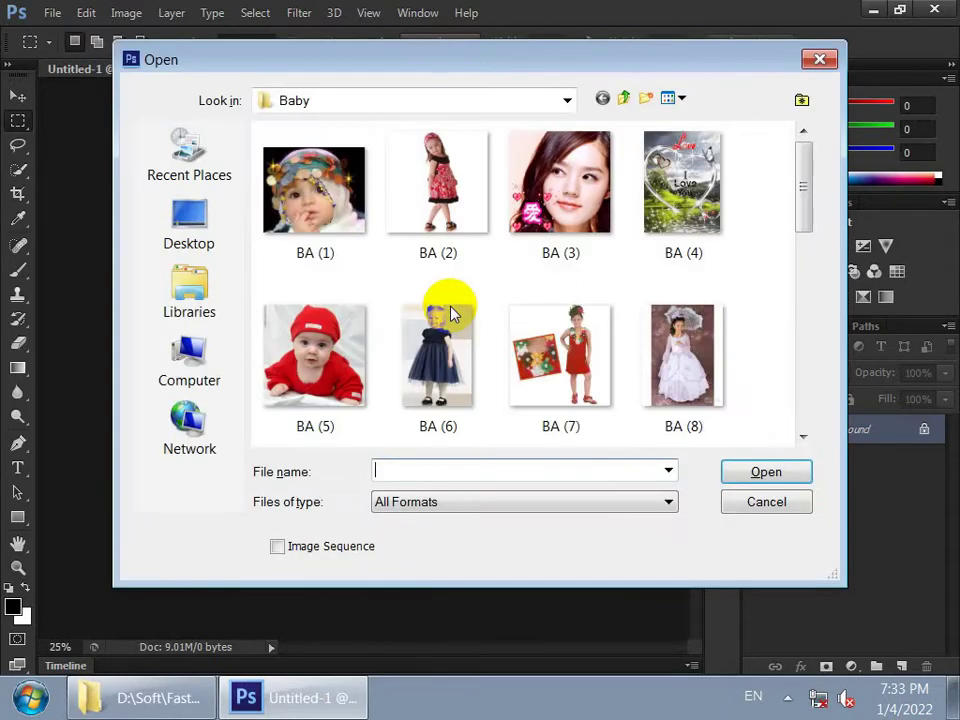
left_click(621, 100)
double_click(334, 203)
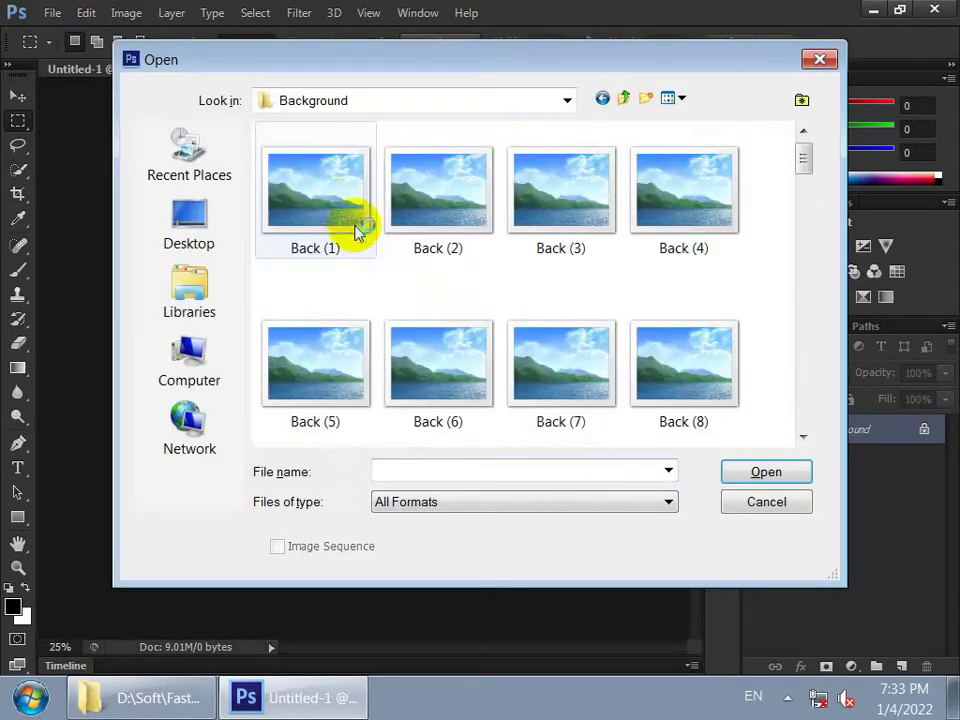
Scroll to the forest path photo Back (45).jpg and open it
left_click(480, 349)
scroll(480, 349, "down", 3)
scroll(480, 349, "up", 1)
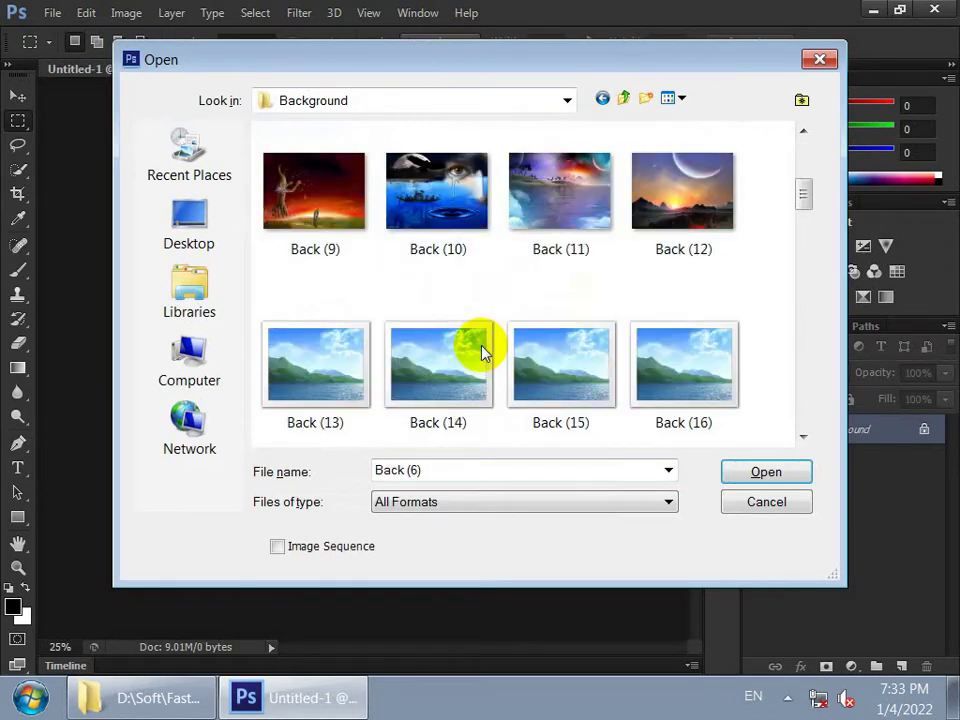
scroll(480, 349, "down", 1)
scroll(489, 321, "down", 1)
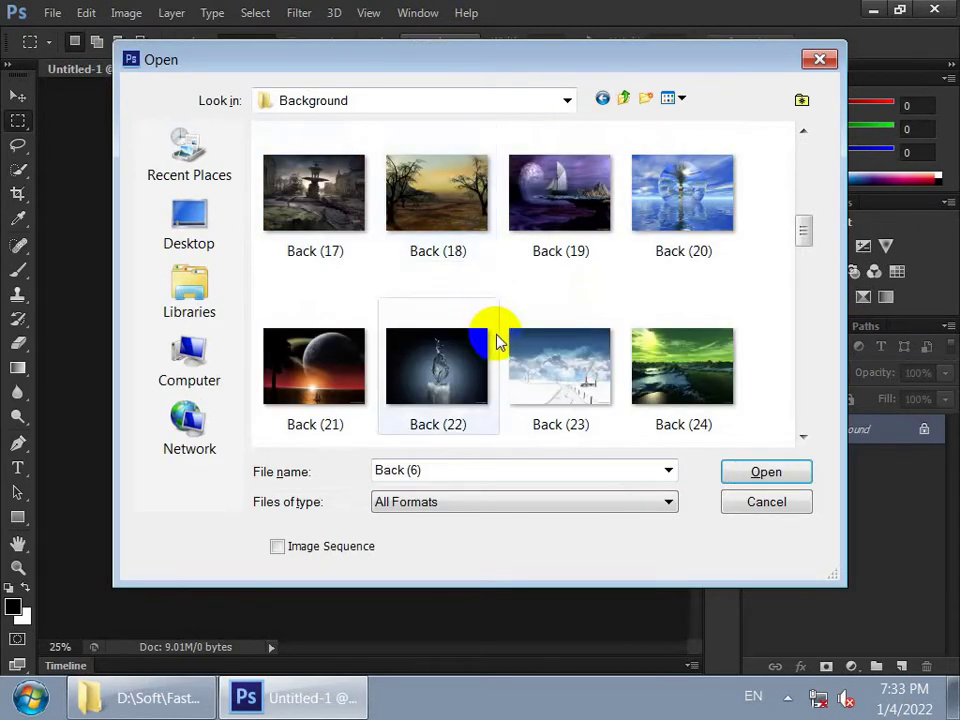
scroll(495, 336, "down", 1)
scroll(591, 360, "down", 2)
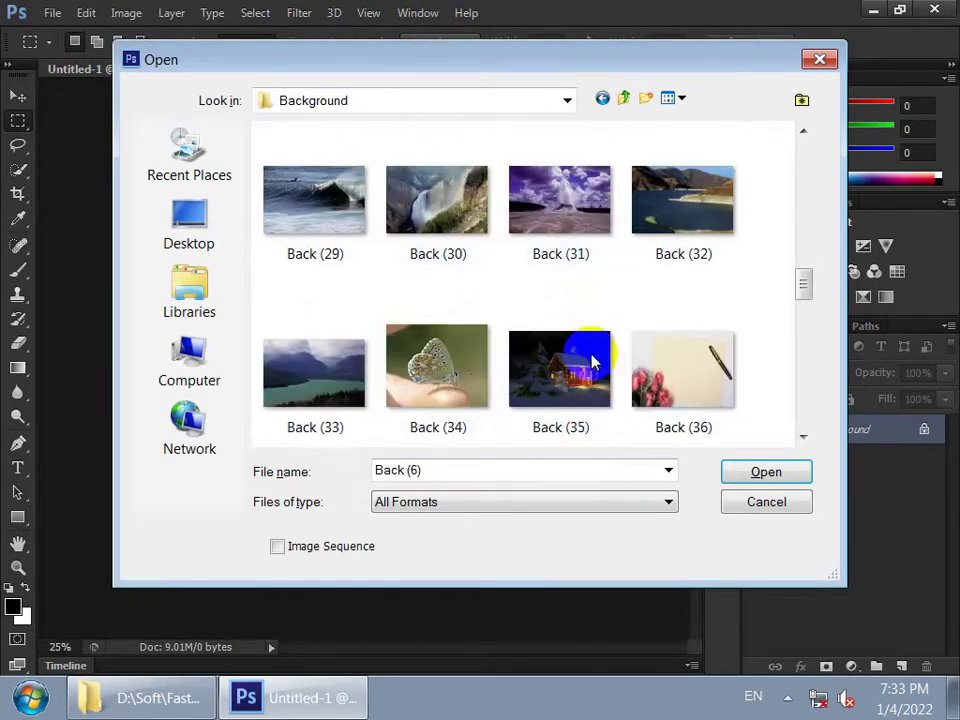
scroll(591, 360, "down", 1)
scroll(591, 360, "down", 1)
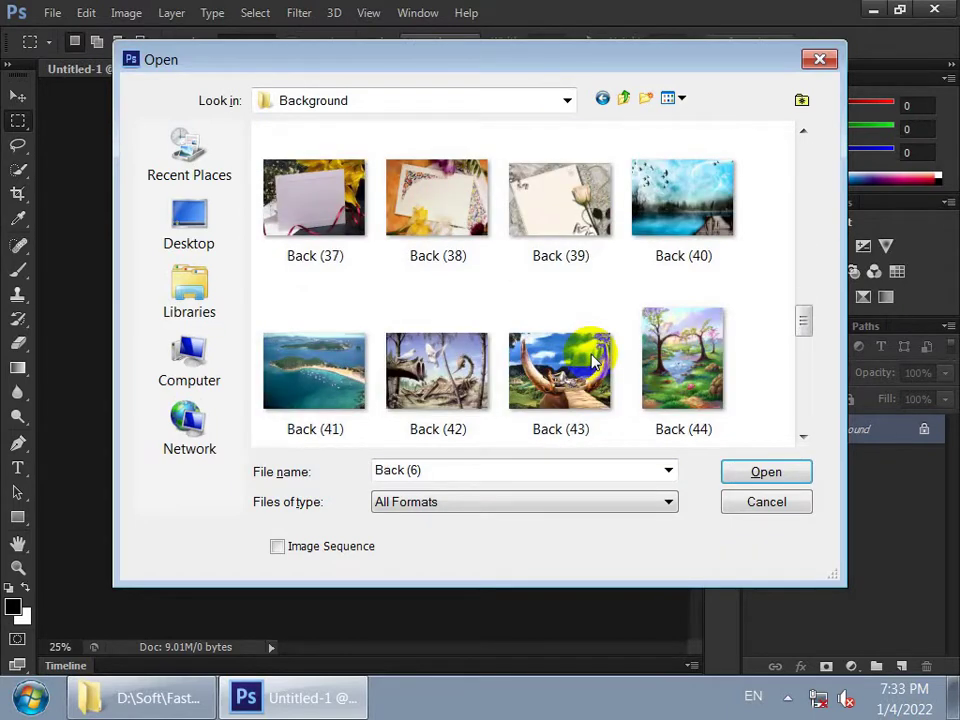
scroll(550, 370, "down", 1)
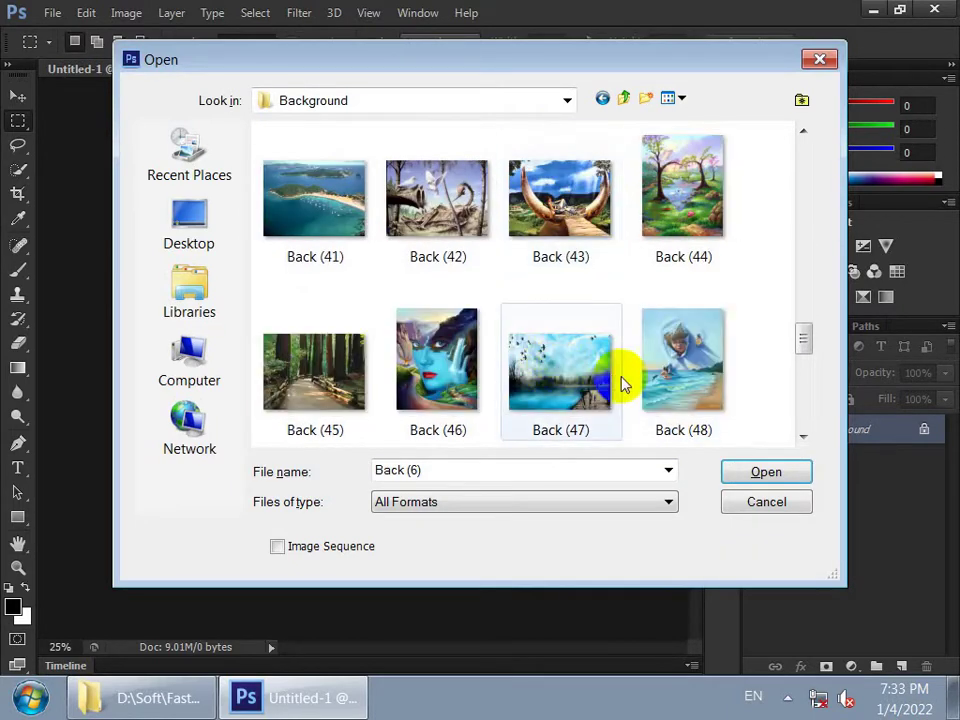
left_click(312, 372)
left_click(742, 471)
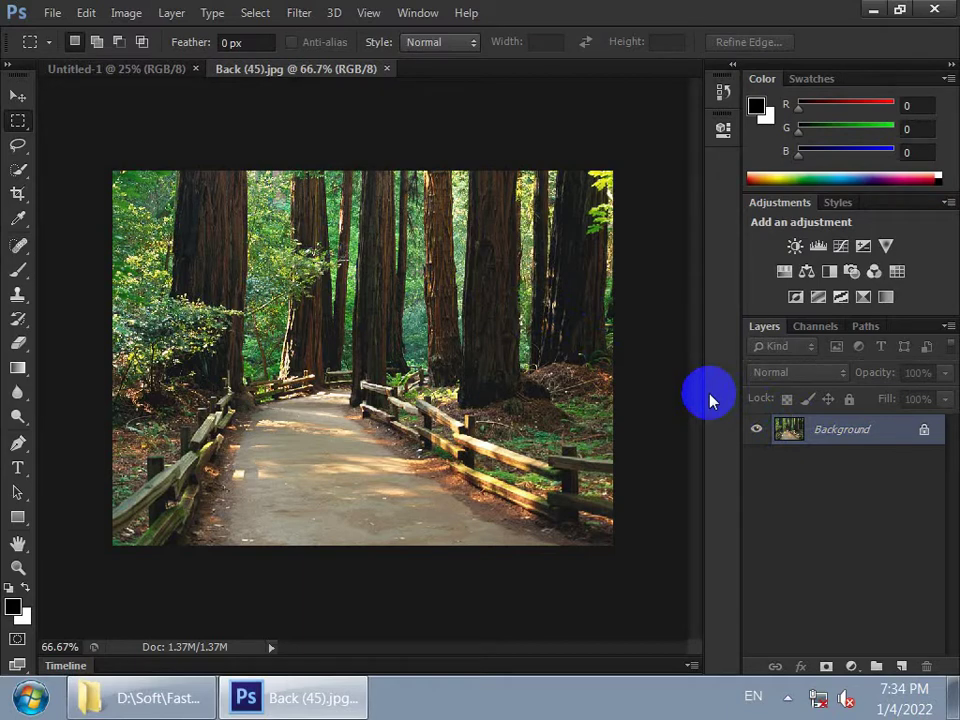
Copy the whole forest photo and paste it into Untitled-1 as Layer 1
key("ctrl+a")
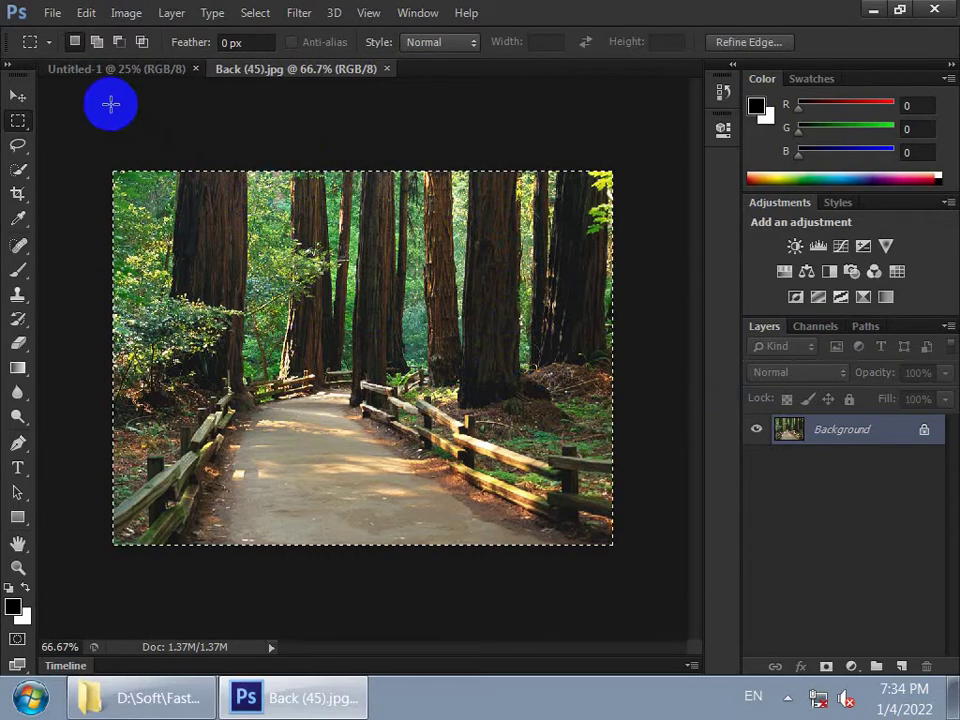
left_click(90, 72)
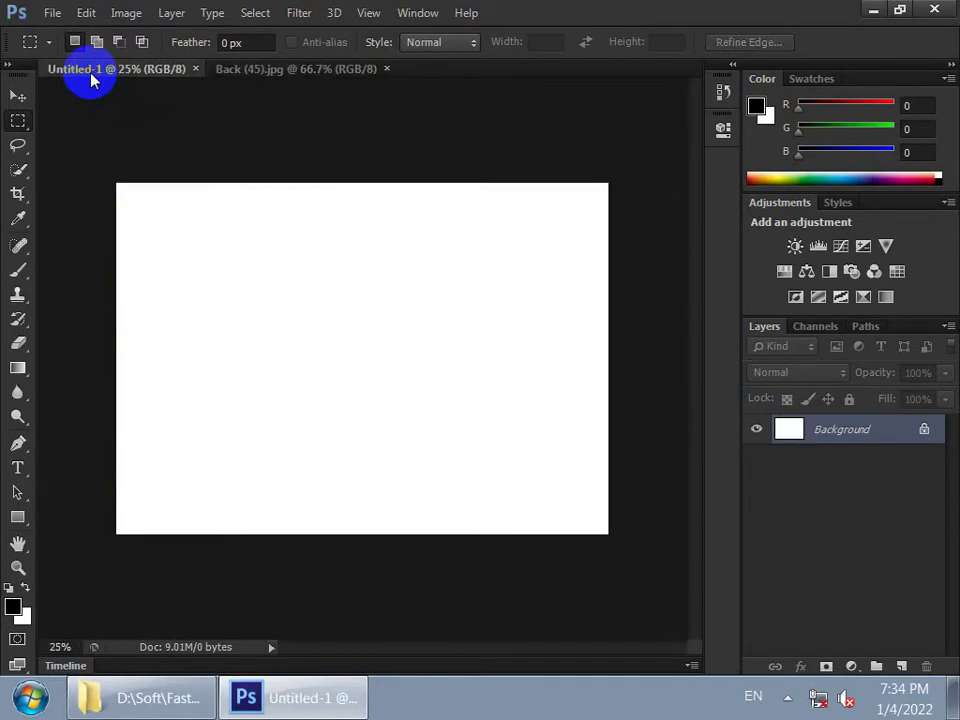
key("ctrl+v")
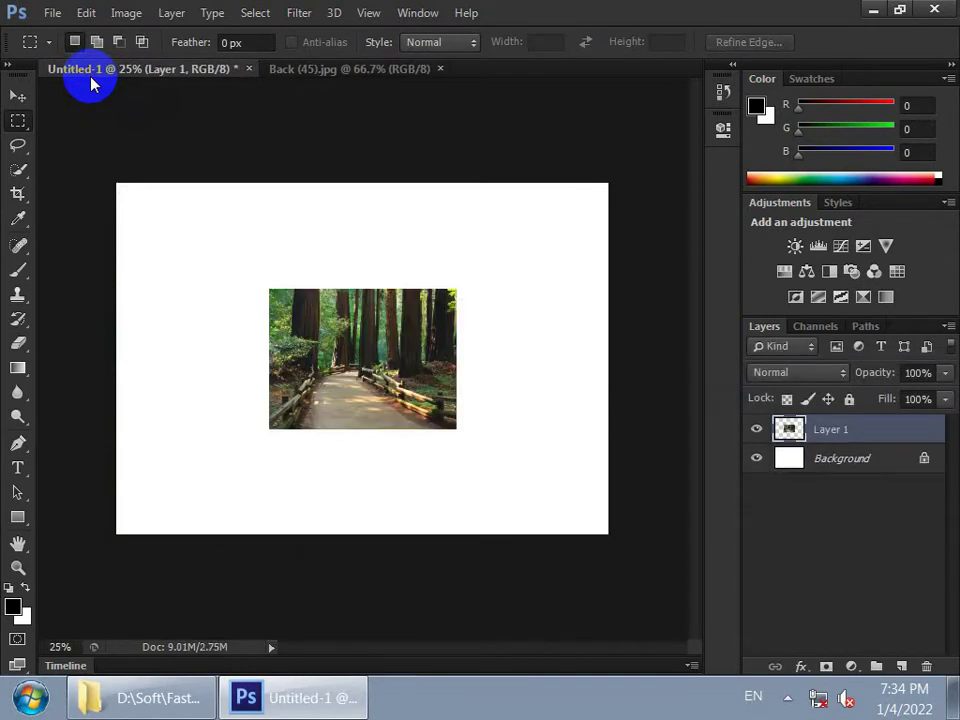
key("v")
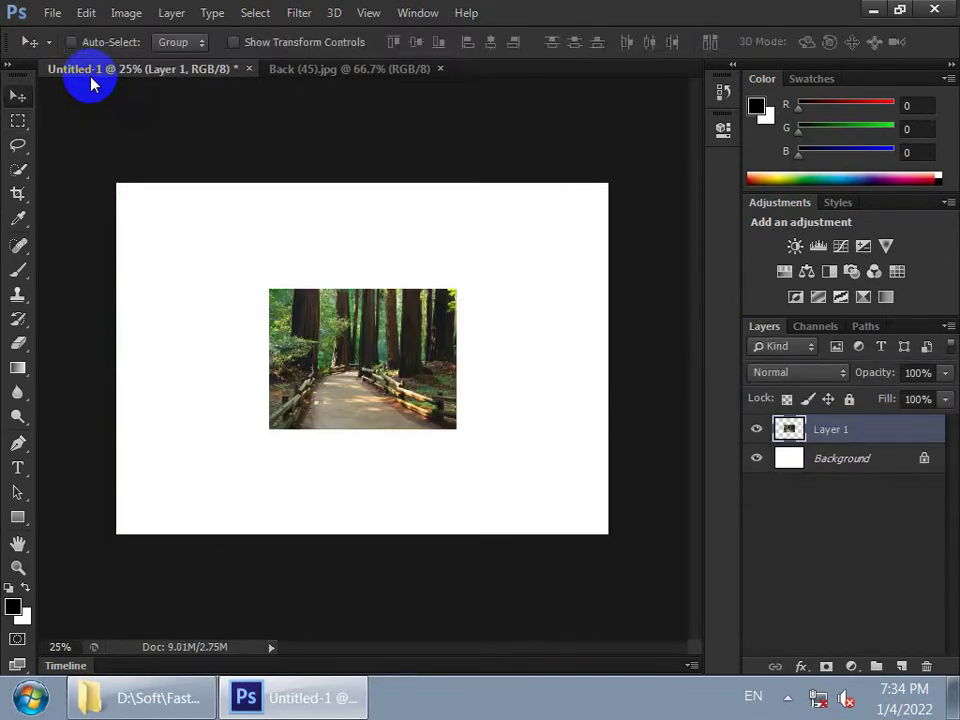
left_click(362, 352)
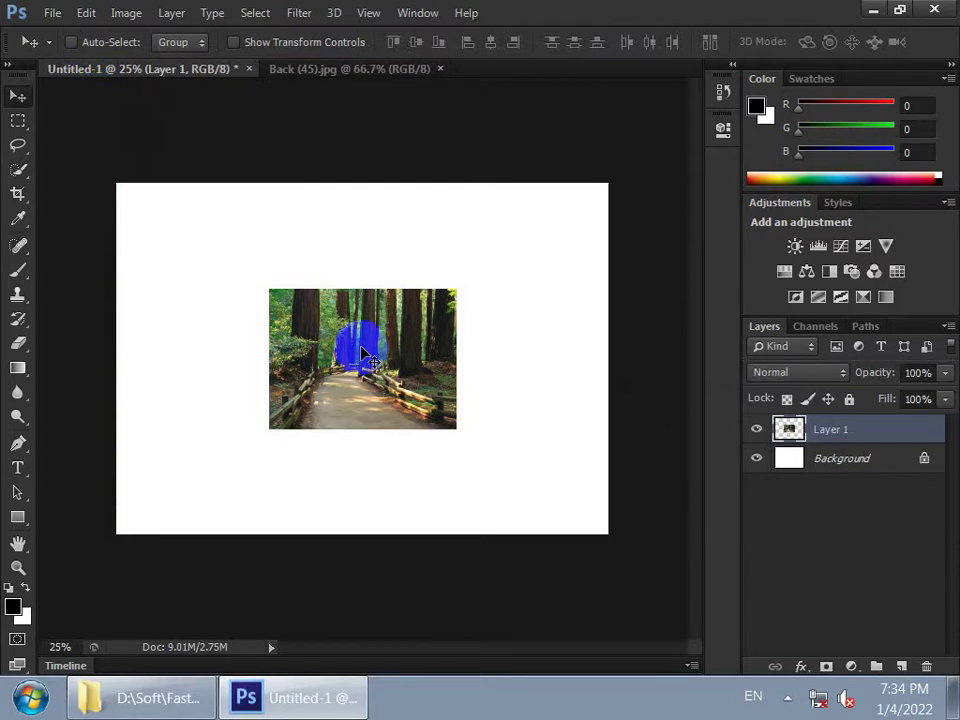
Free-transform Layer 1 so the forest photo fills the entire canvas
key("ctrl+t")
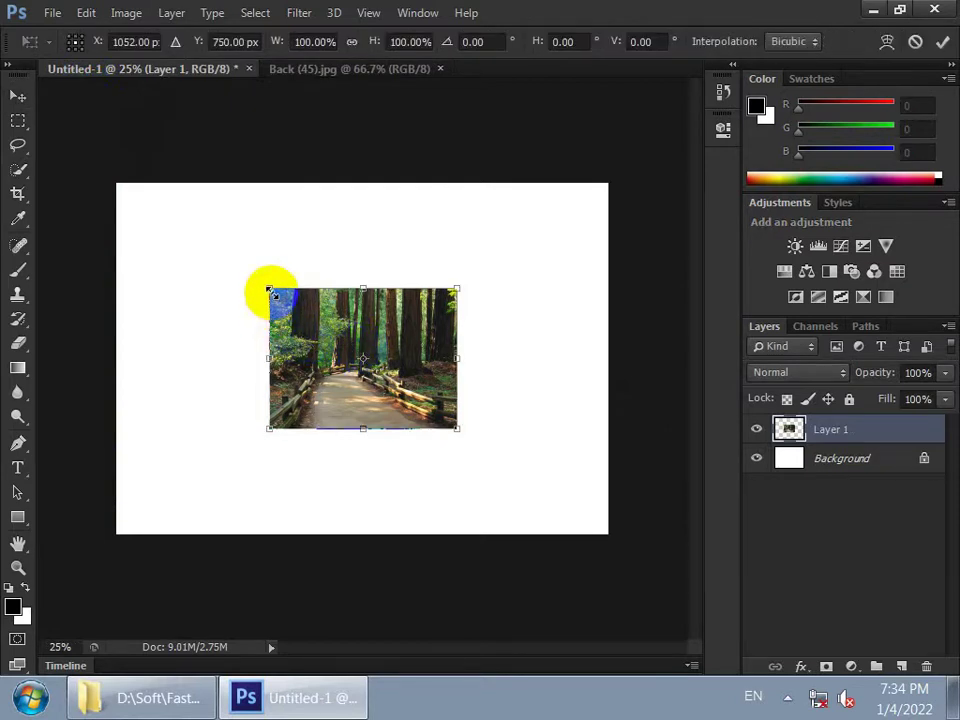
left_click_drag(270, 290, 121, 203)
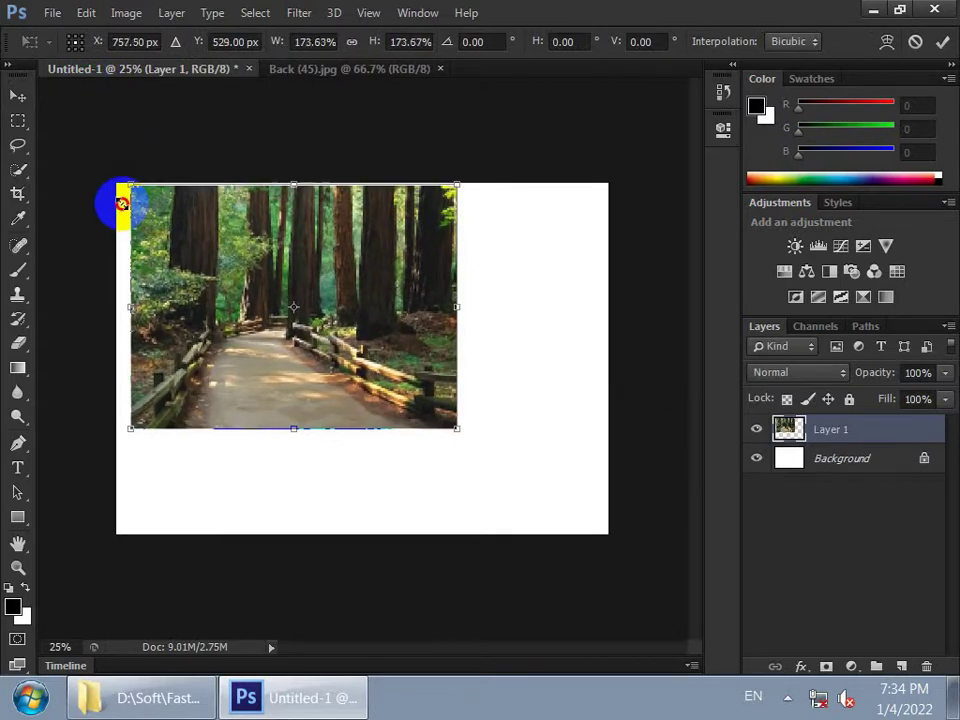
left_click_drag(121, 203, 117, 193)
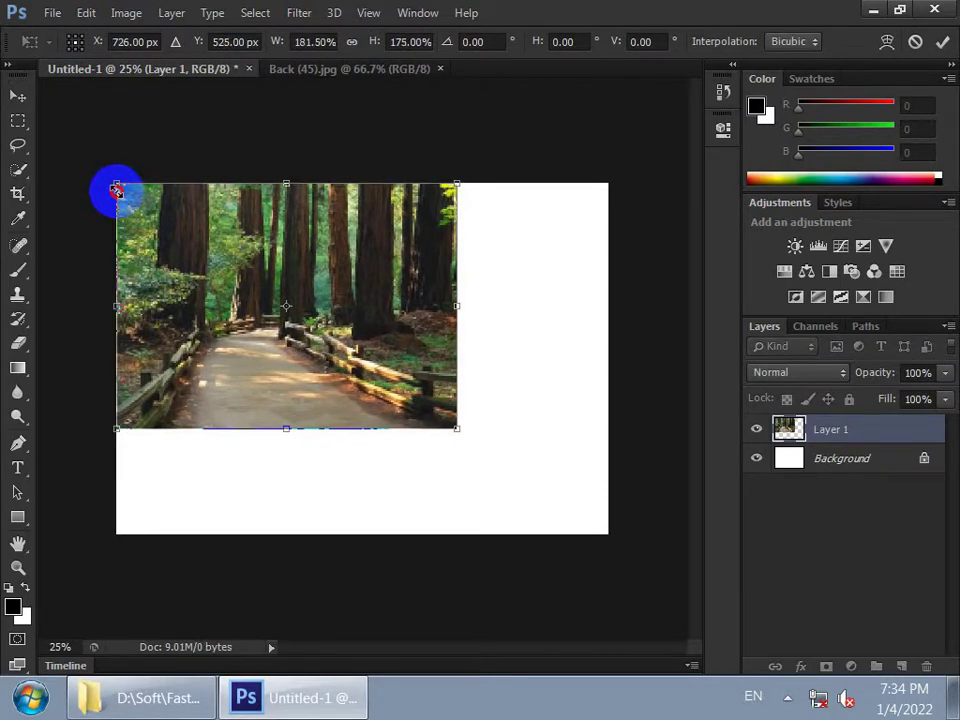
left_click_drag(457, 428, 609, 524)
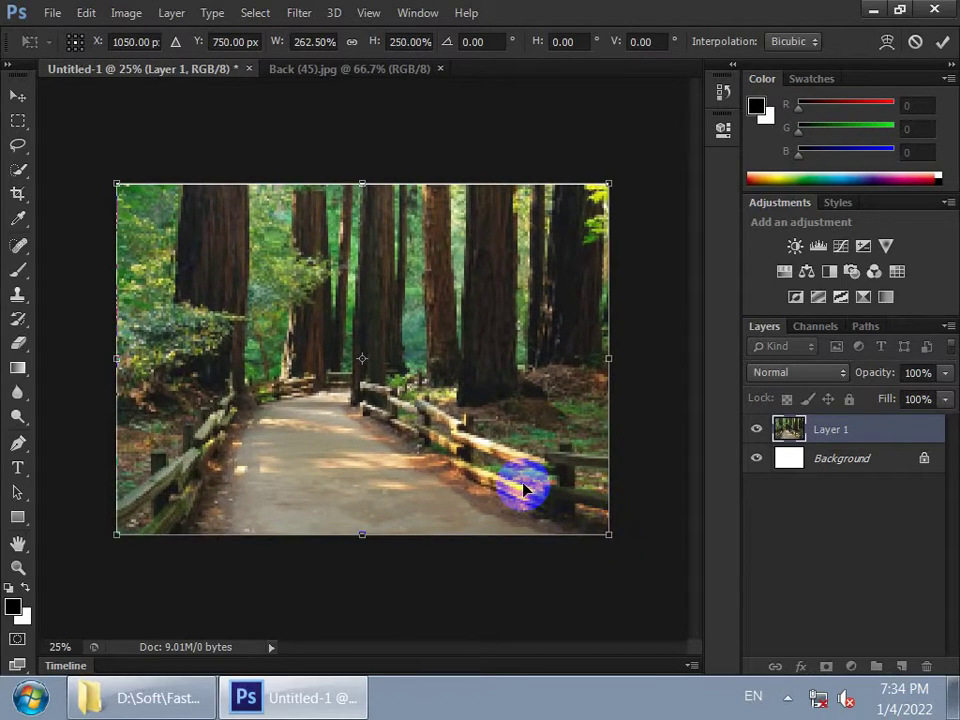
key("Return")
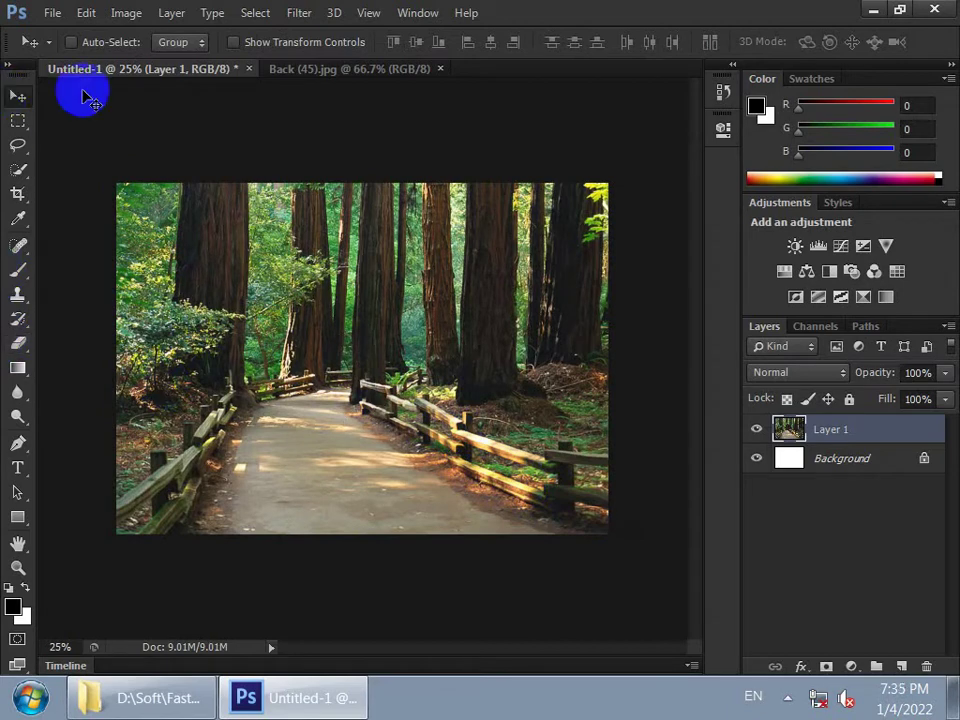
left_click(285, 69)
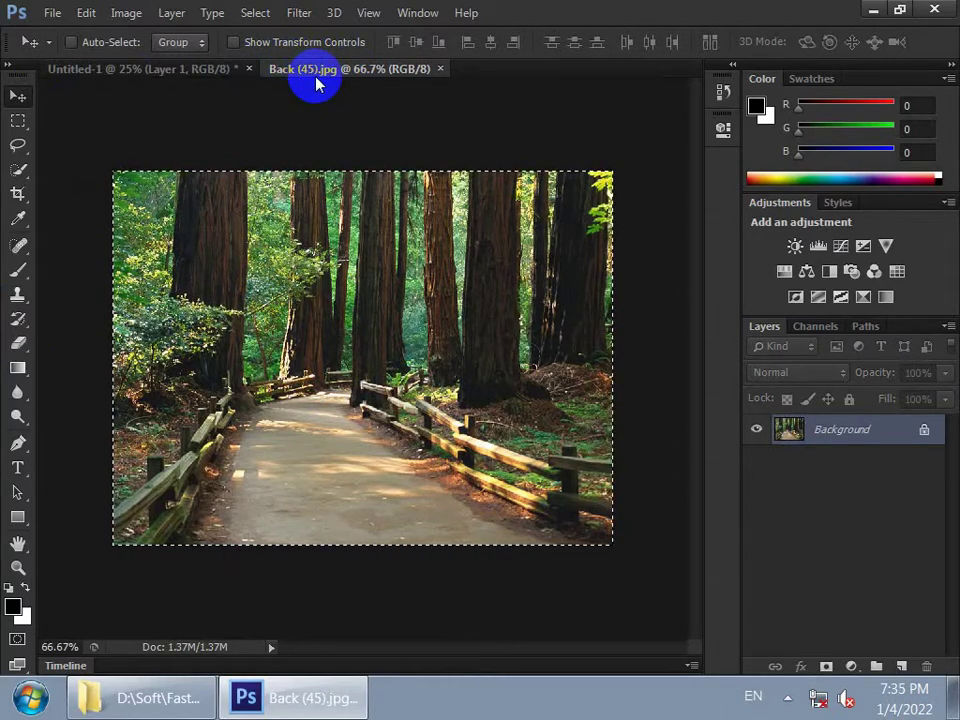
Close Back (45).jpg and bring up the Open dialog again
left_click(440, 68)
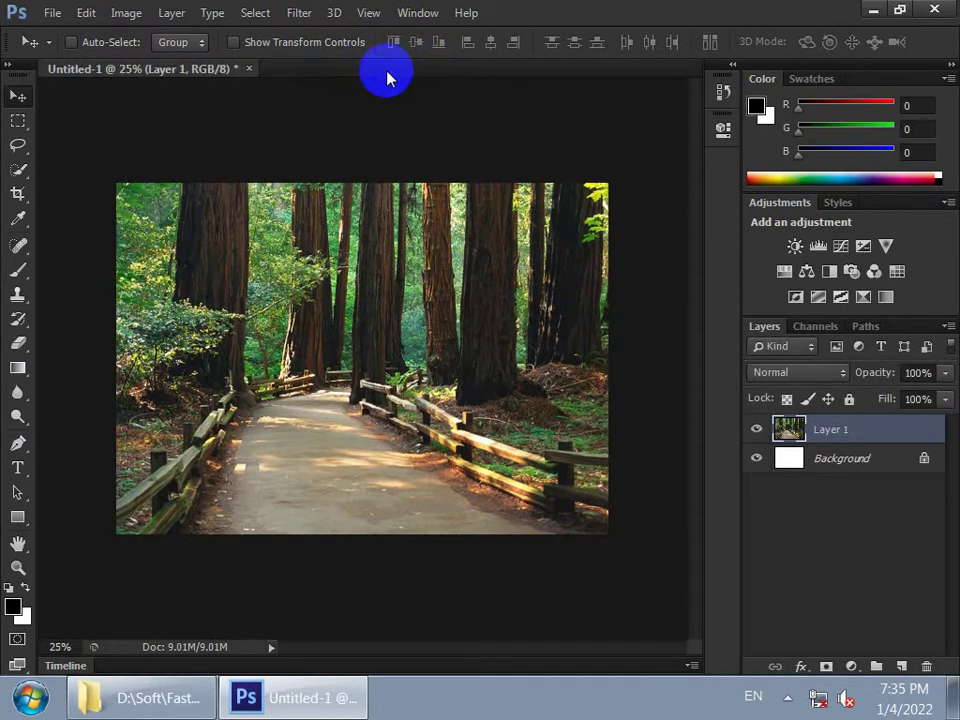
key("ctrl+o")
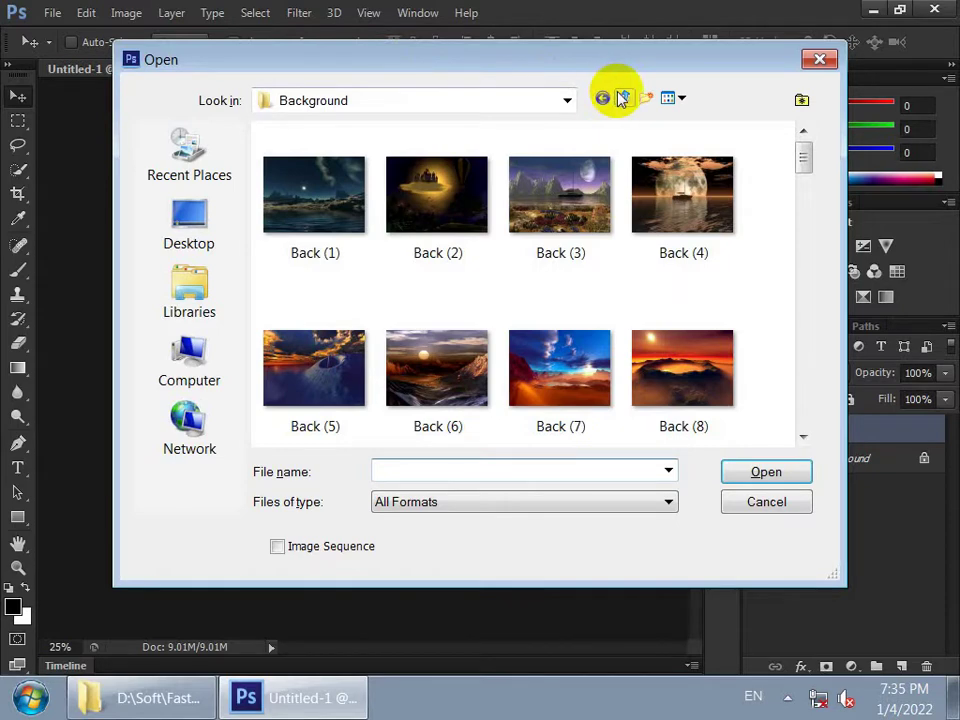
Browse into the CAR pictures folder and select CAR (10)
left_click(623, 97)
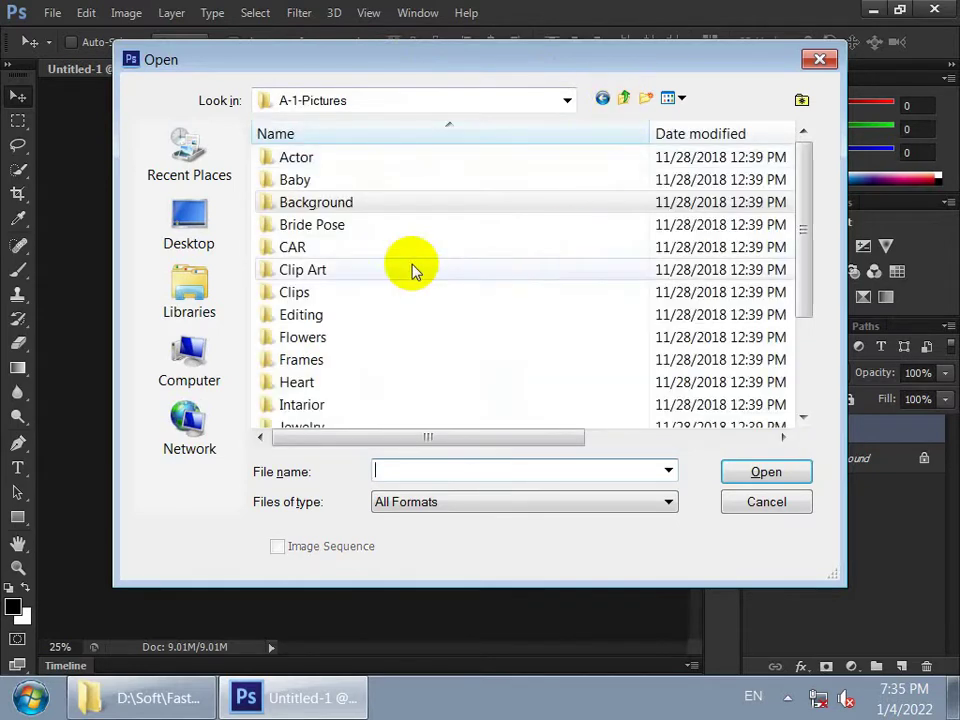
double_click(327, 252)
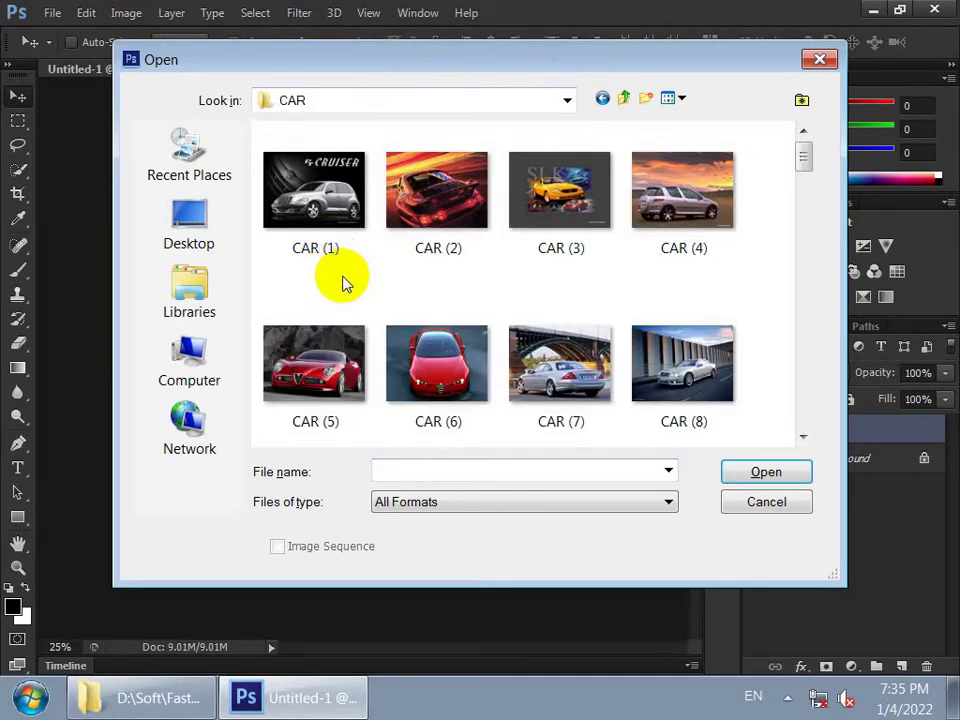
scroll(342, 280, "down", 1)
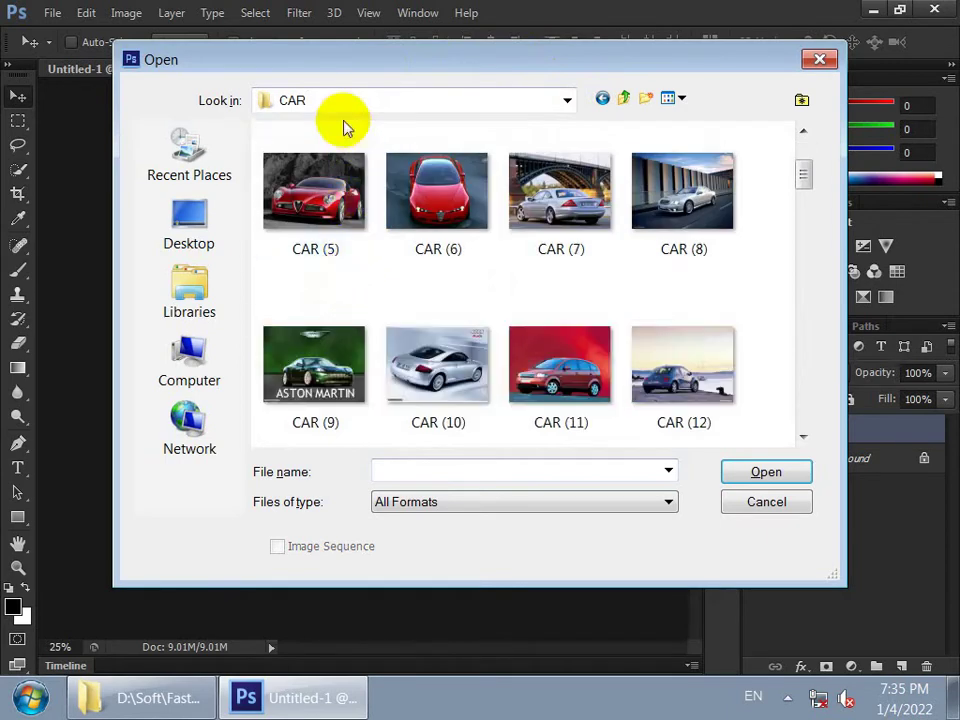
mouse_move(322, 64)
left_mouse_down()
mouse_move(742, 208)
mouse_move(610, 109)
left_mouse_up()
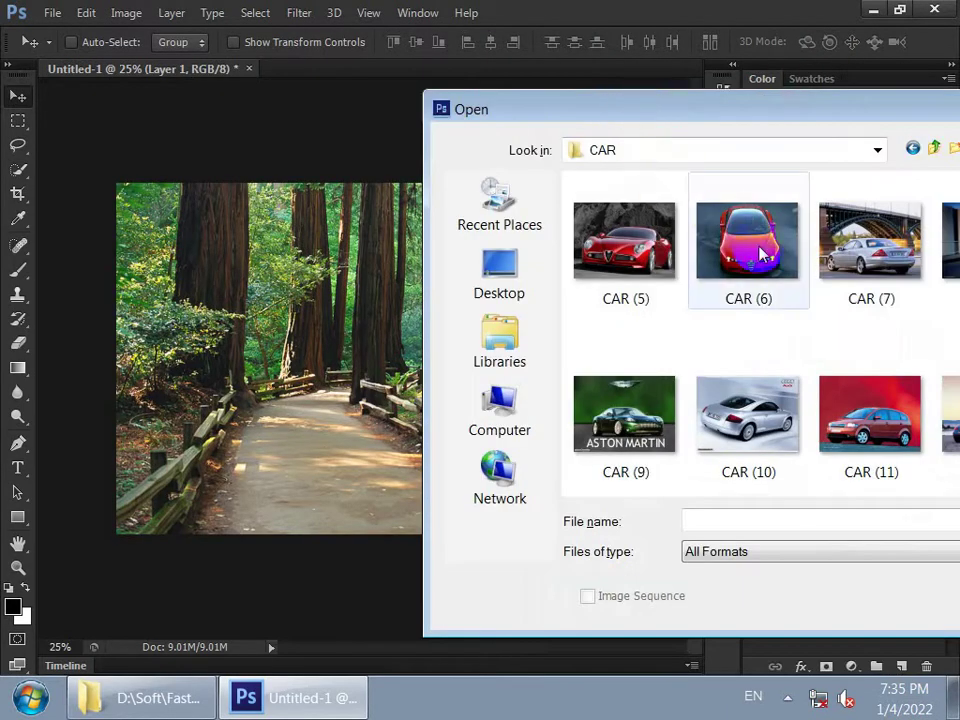
mouse_move(950, 240)
left_mouse_down()
mouse_move(423, 402)
mouse_move(540, 392)
left_mouse_up()
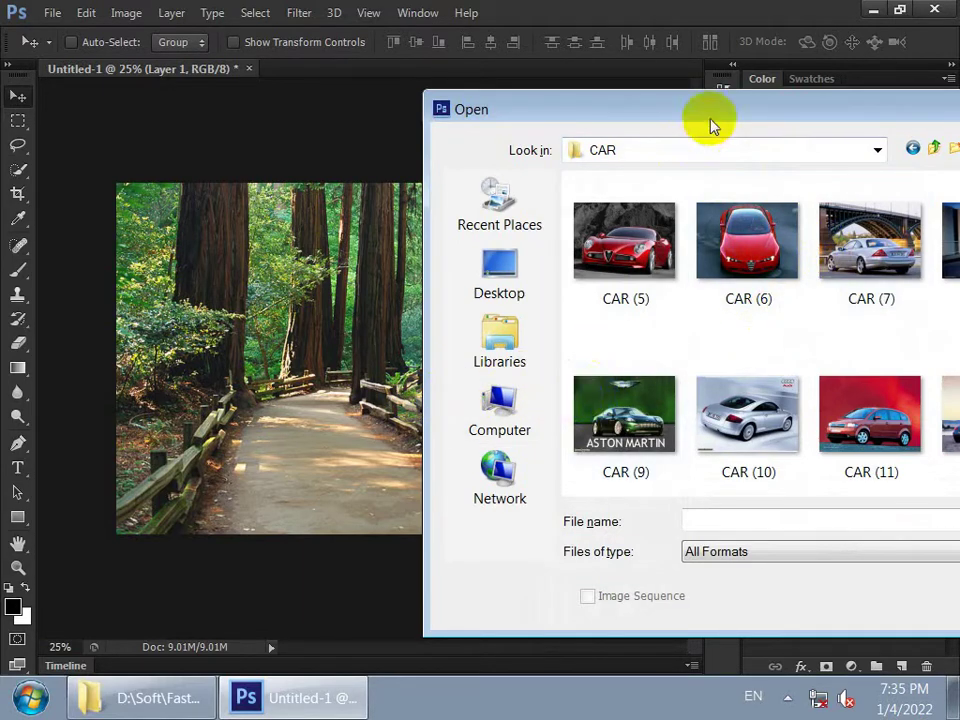
left_click_drag(677, 77, 677, 77)
left_click(746, 334)
Scroll through the CAR folder pictures and bring the file browser back into view
scroll(750, 343, "down", 1)
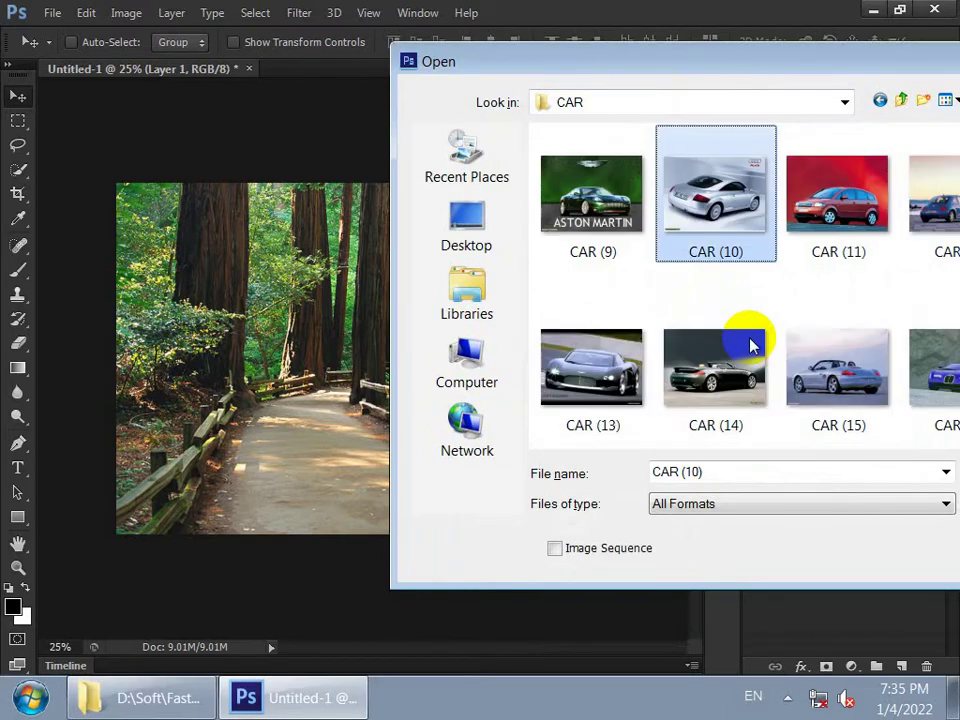
scroll(752, 345, "down", 1)
scroll(752, 345, "down", 1)
scroll(752, 345, "down", 1)
scroll(752, 345, "down", 1)
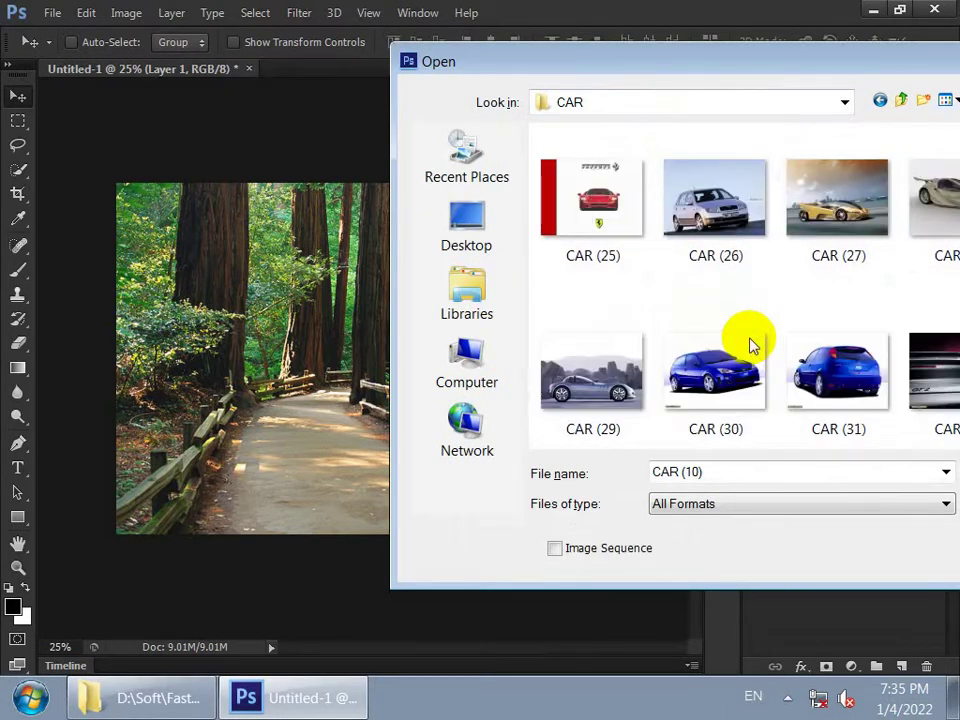
scroll(752, 345, "down", 1)
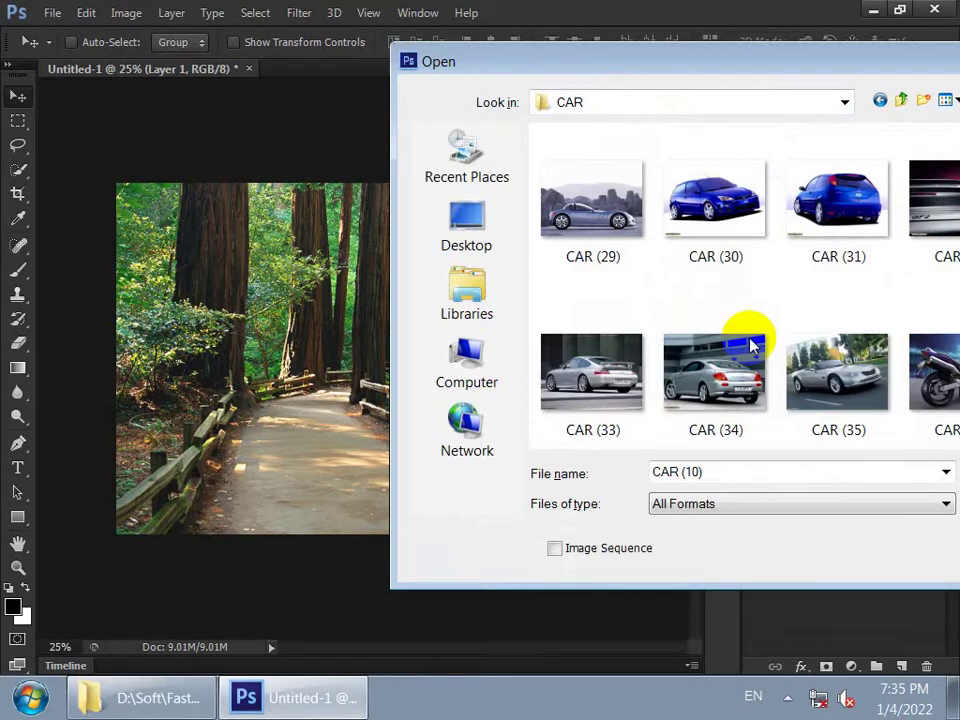
scroll(805, 378, "down", 1)
scroll(800, 376, "down", 1)
scroll(788, 370, "down", 1)
scroll(786, 365, "down", 1)
scroll(788, 363, "down", 1)
scroll(786, 362, "down", 1)
scroll(786, 362, "down", 1)
scroll(786, 362, "down", 1)
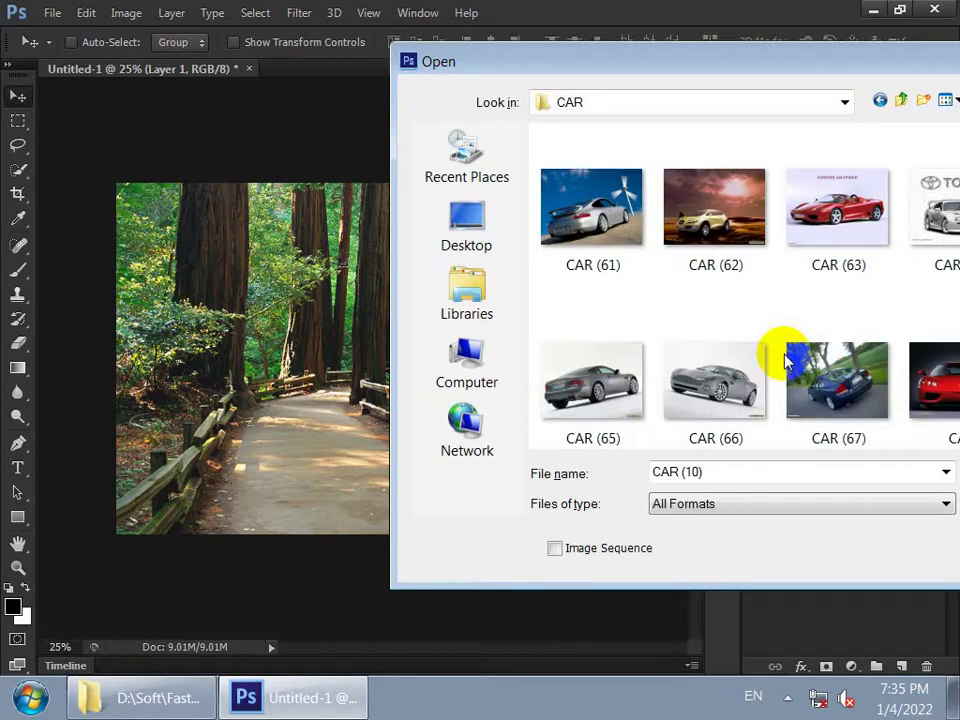
left_click_drag(806, 64, 629, 64)
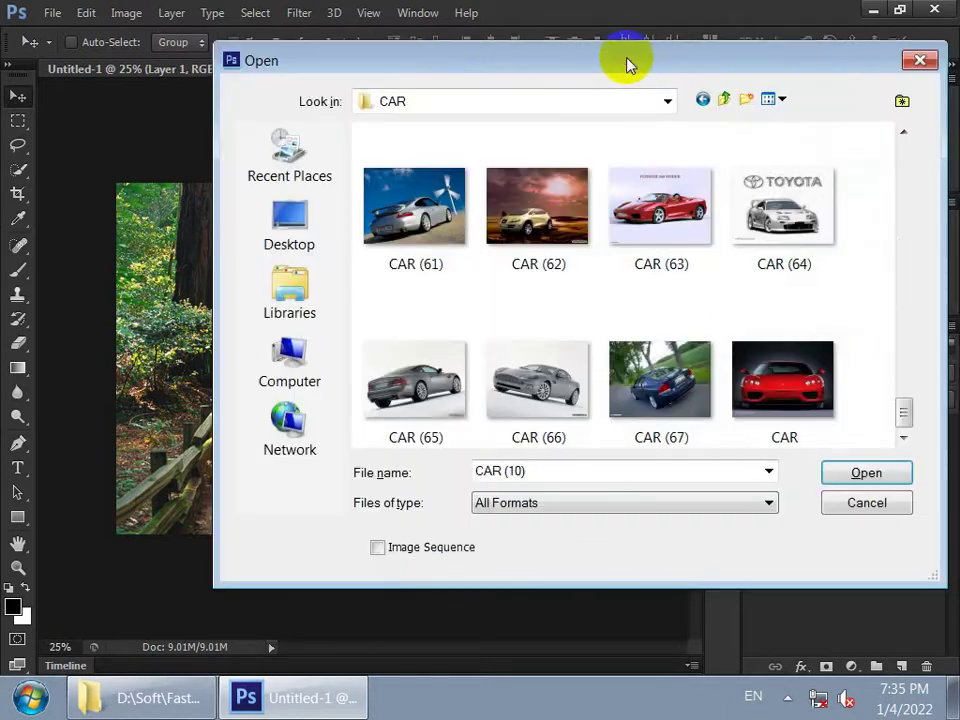
scroll(758, 338, "up", 1)
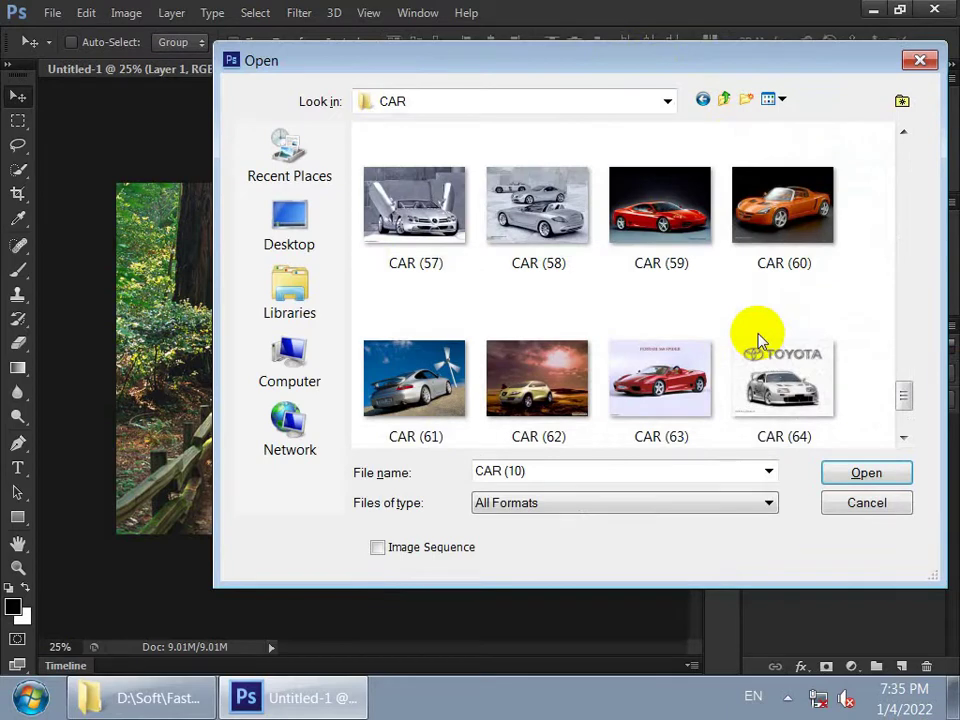
scroll(758, 338, "up", 1)
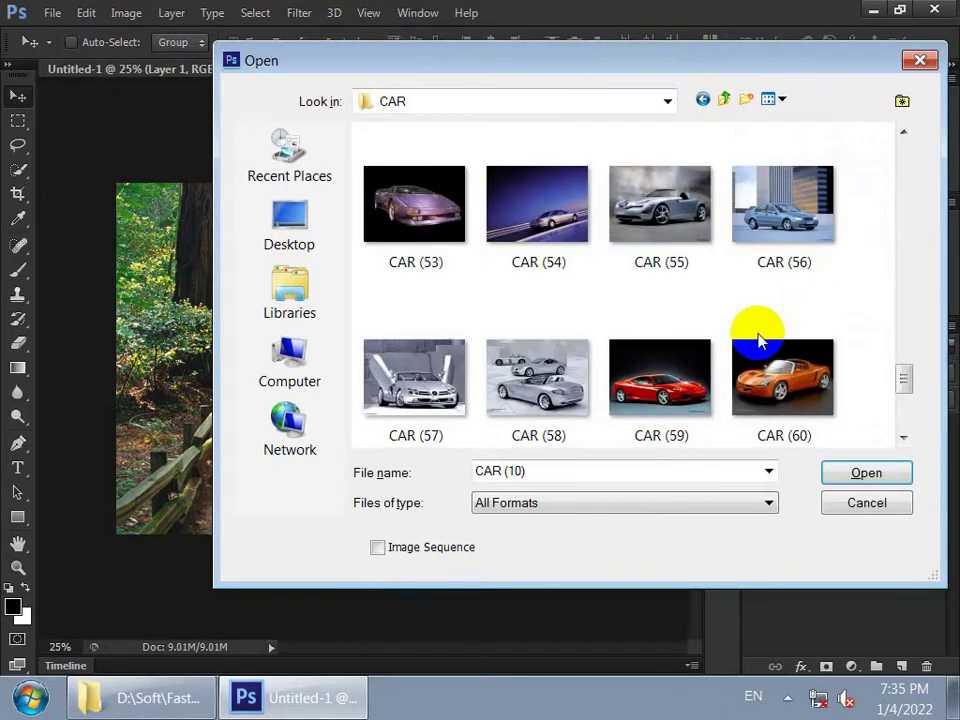
scroll(758, 340, "up", 1)
scroll(758, 340, "up", 1)
scroll(758, 338, "up", 2)
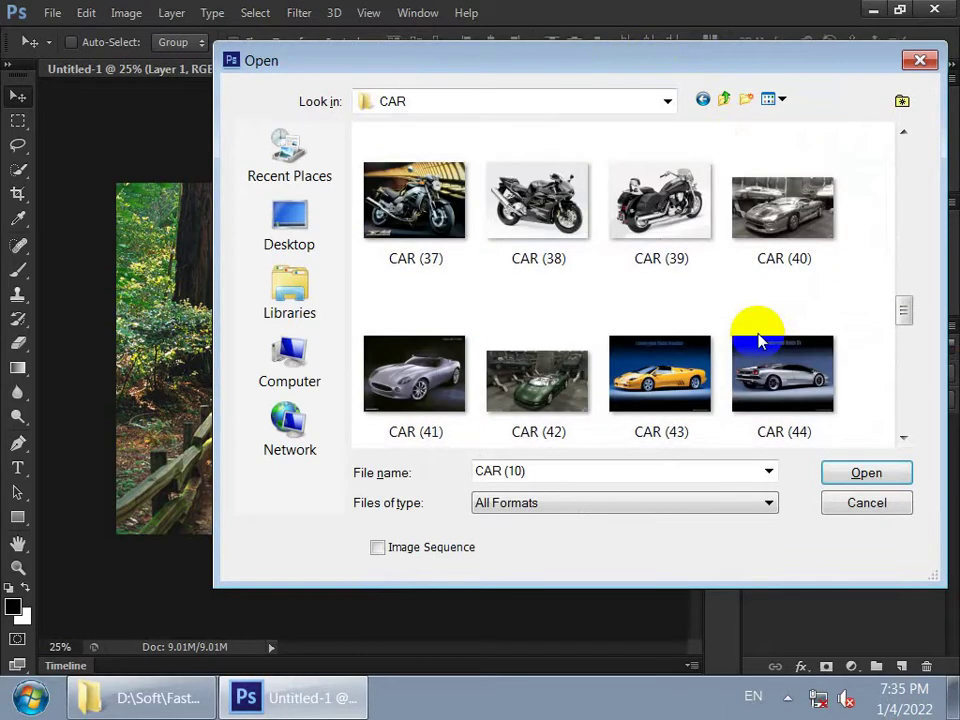
scroll(760, 336, "up", 1)
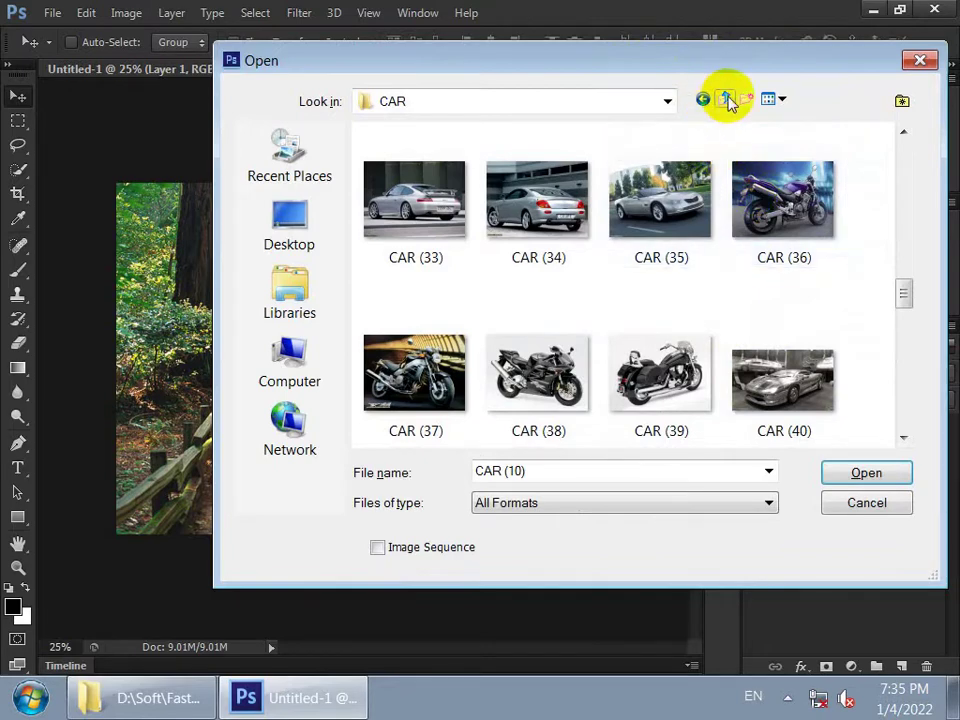
Open the boy photo AC (39).jpg from the A-1-Pictures Actor folder
left_click(724, 99)
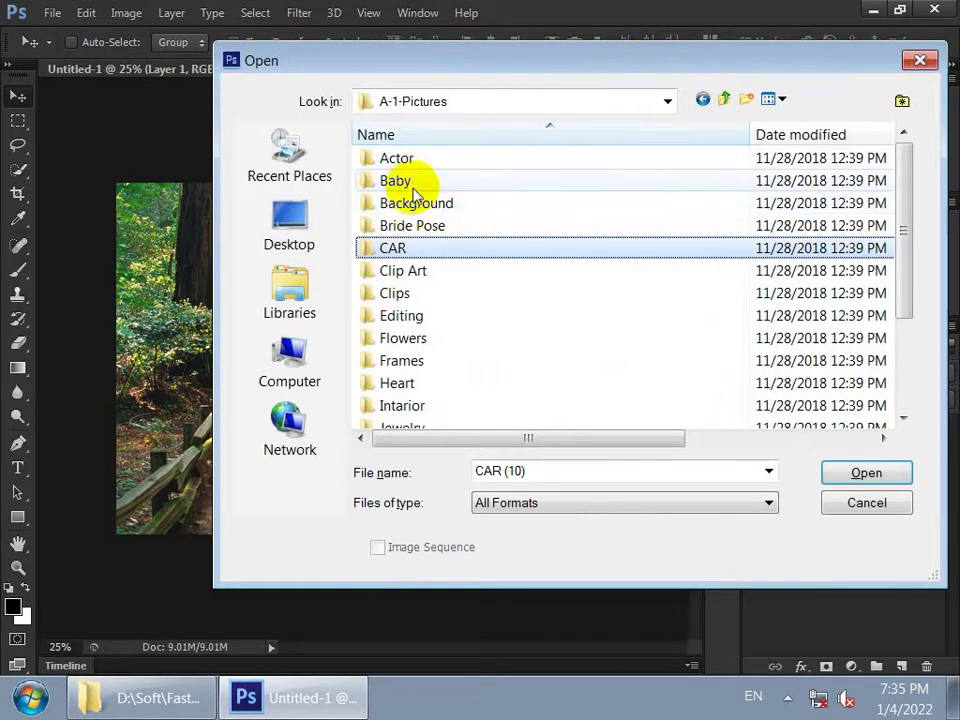
double_click(412, 162)
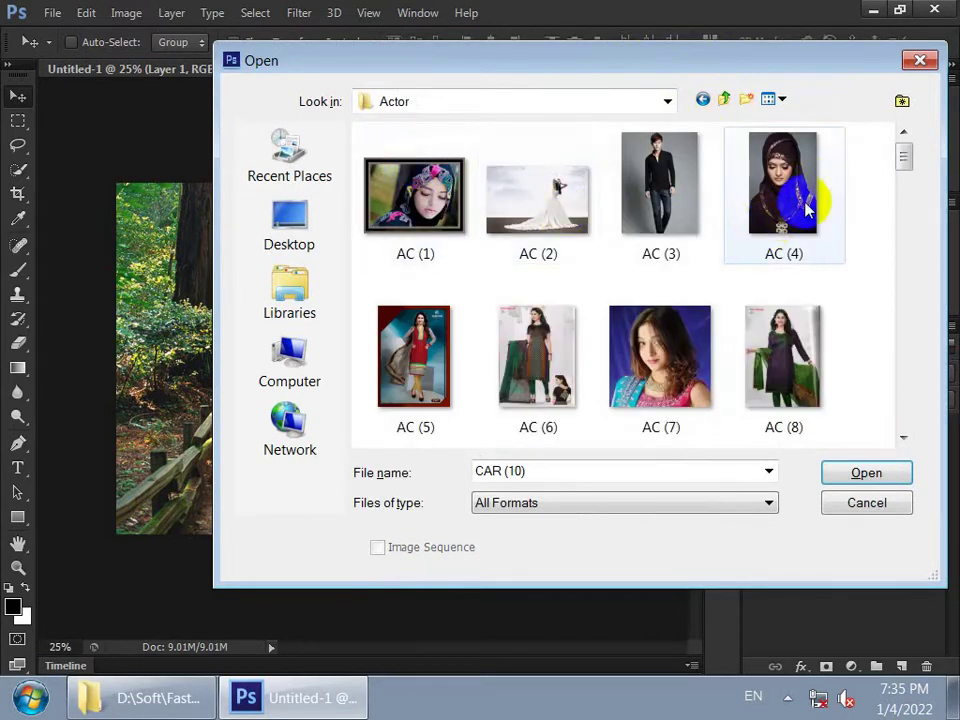
left_click_drag(906, 162, 918, 288)
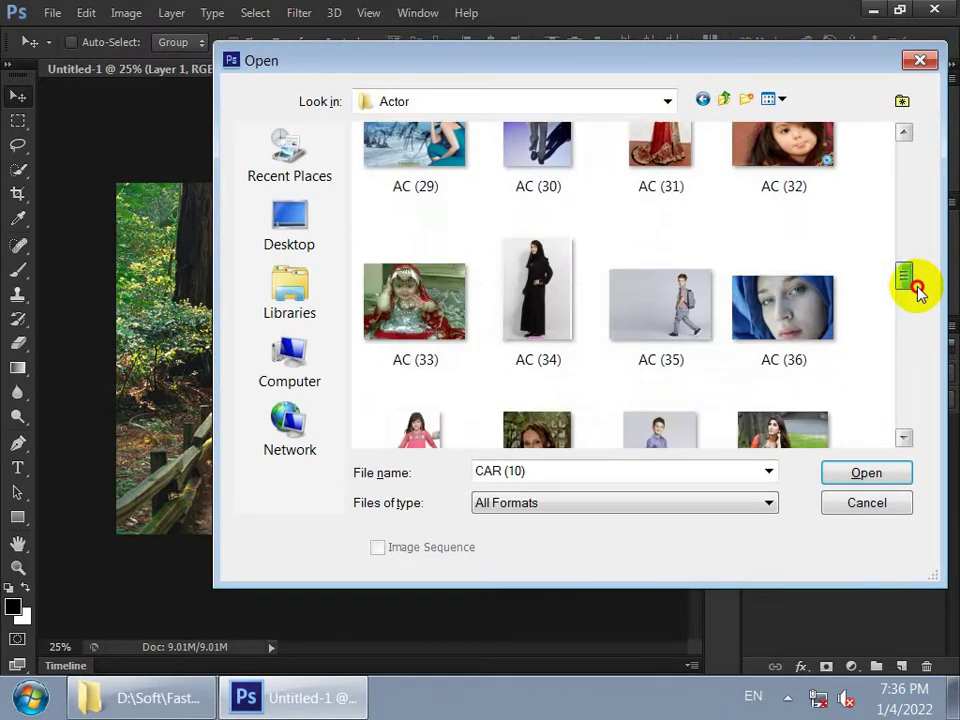
left_click(707, 334)
scroll(707, 334, "down", 2)
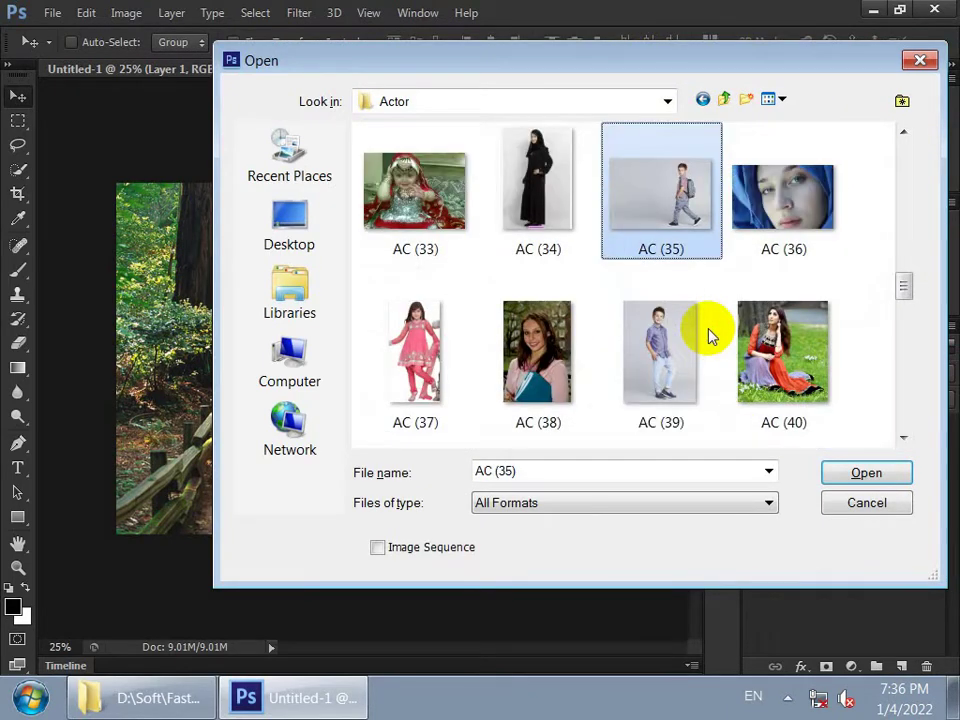
left_click(643, 345)
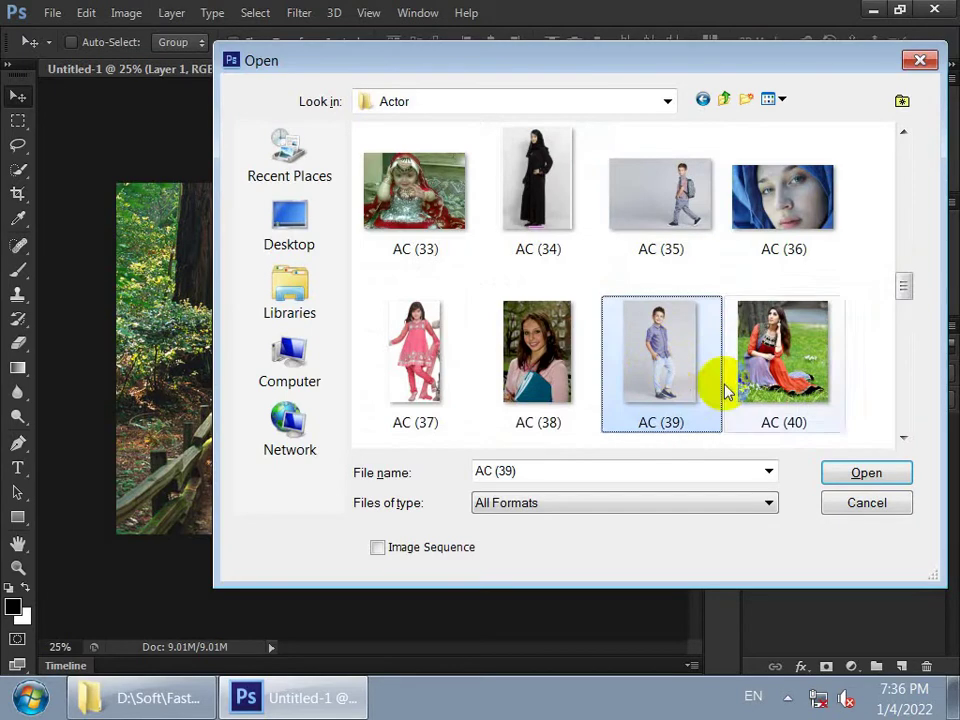
left_click(866, 472)
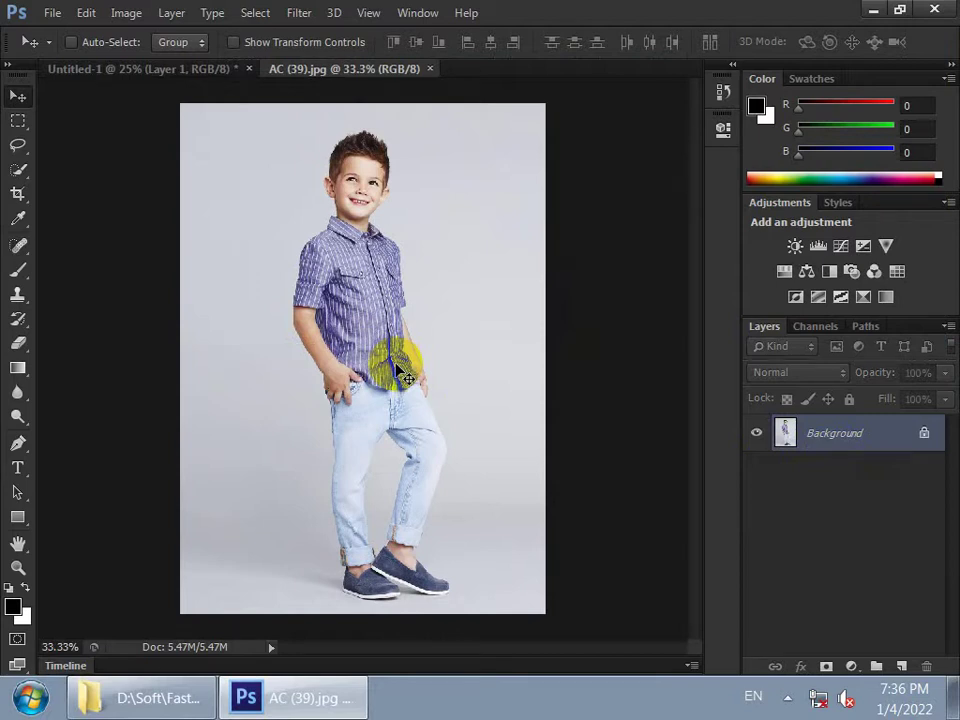
Select the Pen tool, briefly try the Rectangular Marquee, then return to the Pen
left_click(18, 443)
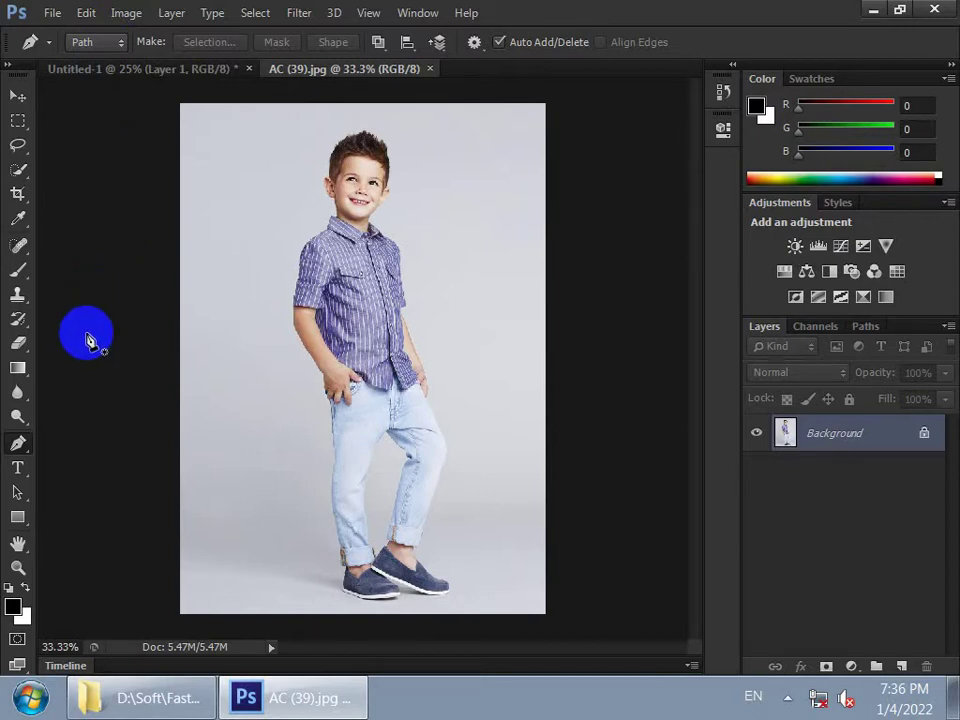
left_click(17, 120)
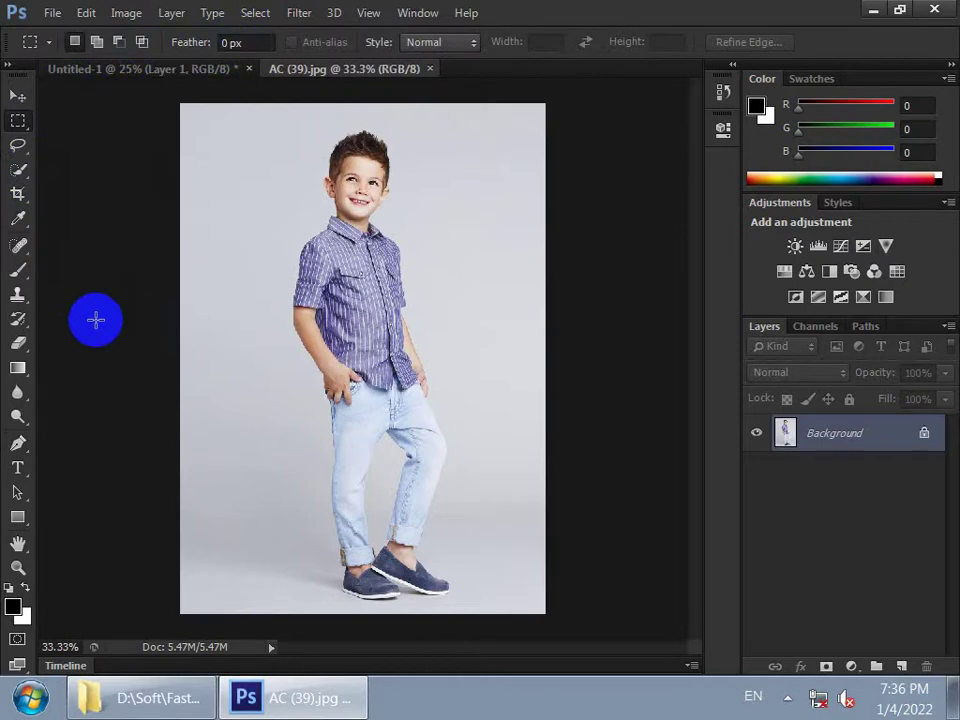
left_click(18, 445)
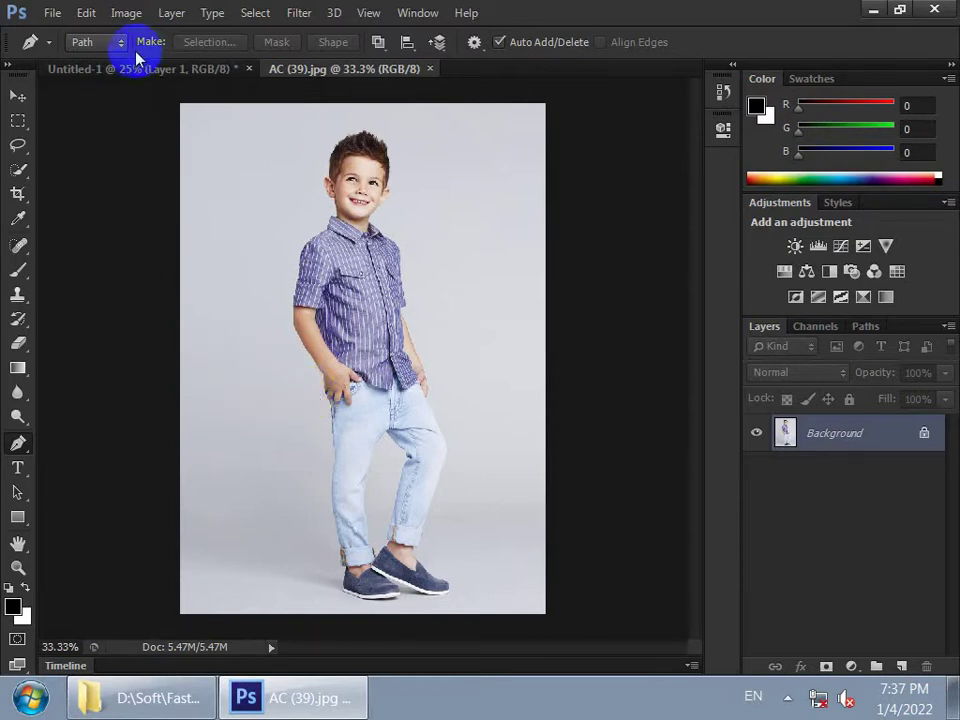
Switch the Pen tool mode from Path to Shape and zoom in on the boy
left_click(100, 42)
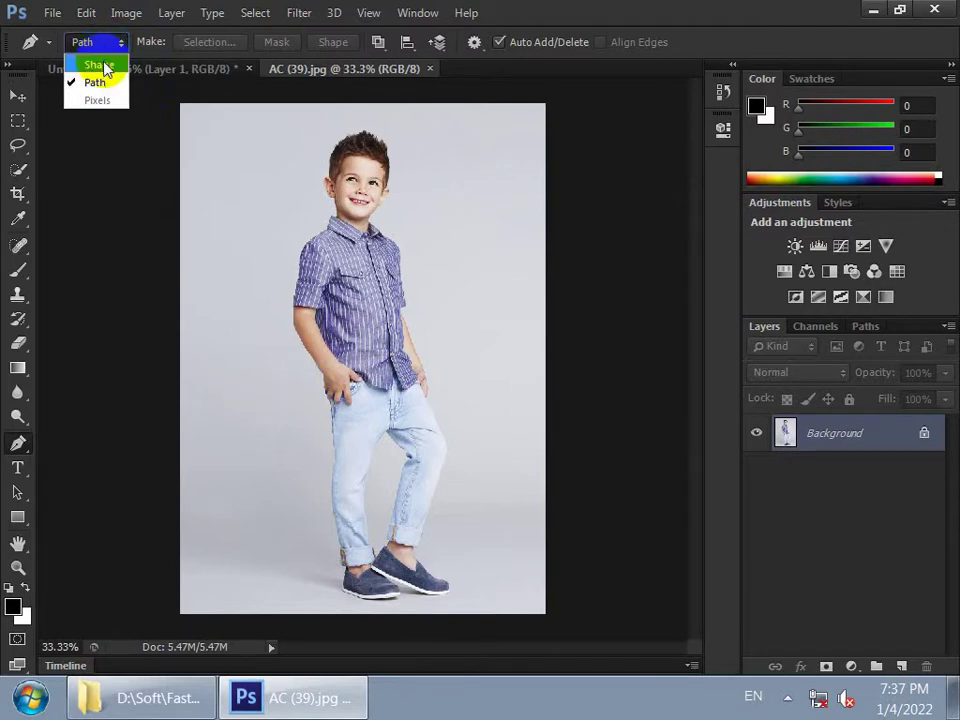
left_click(100, 65)
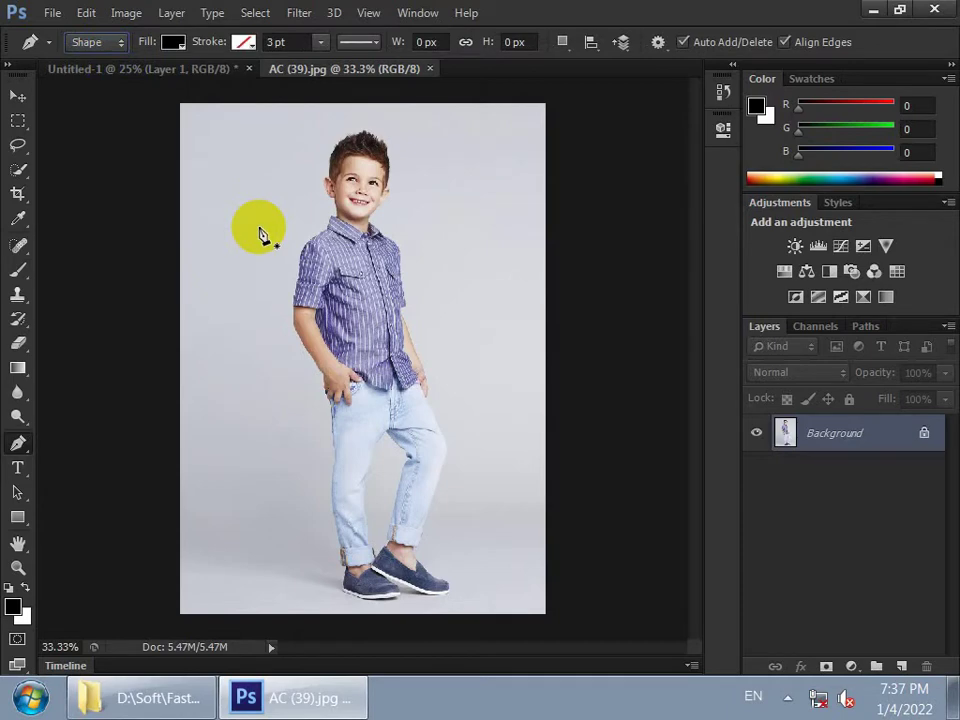
scroll(259, 232, "up", 1)
scroll(265, 240, "up", 2)
scroll(280, 258, "up", 2)
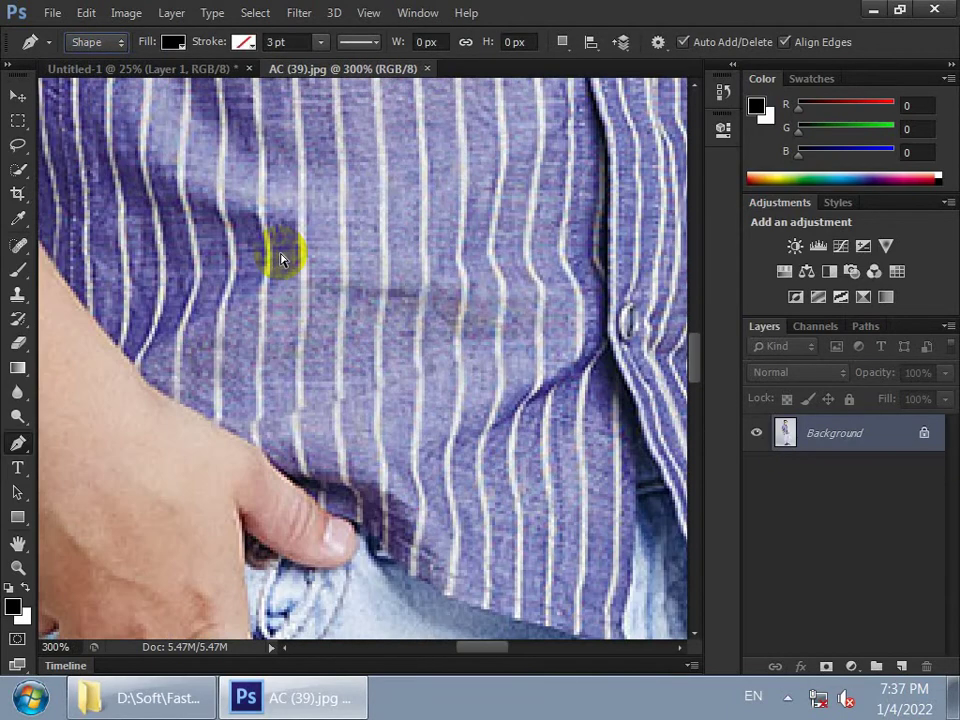
Undo a stray shape point and place the first anchor on the arm's edge
left_click_drag(172, 263, 447, 372)
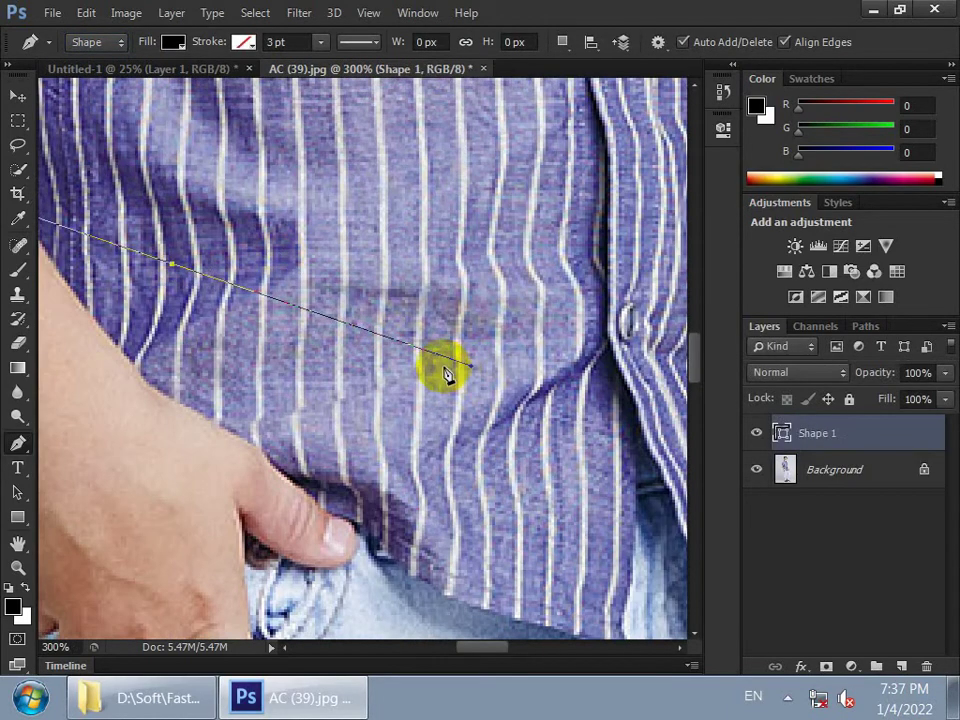
key("ctrl+z")
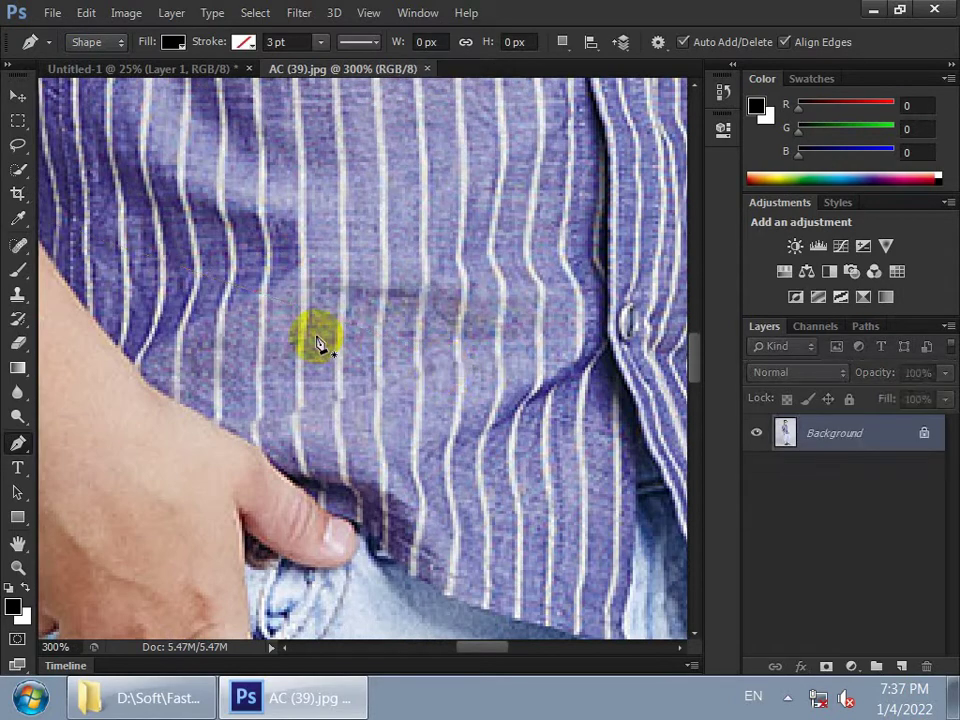
scroll(236, 328, "up", 2)
scroll(439, 396, "left", 3)
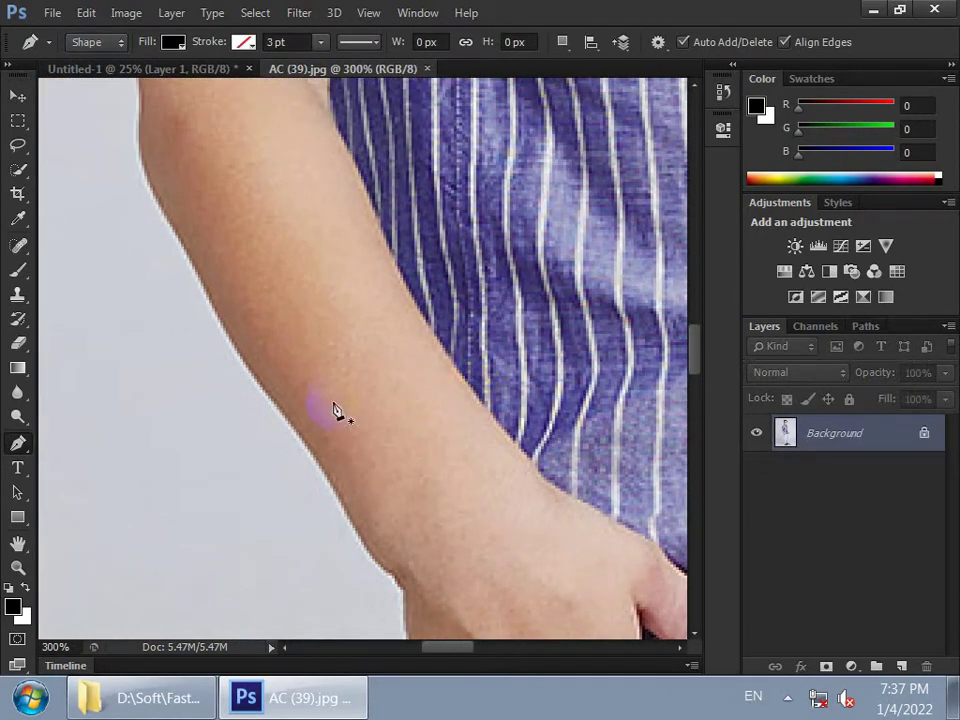
left_click(281, 418)
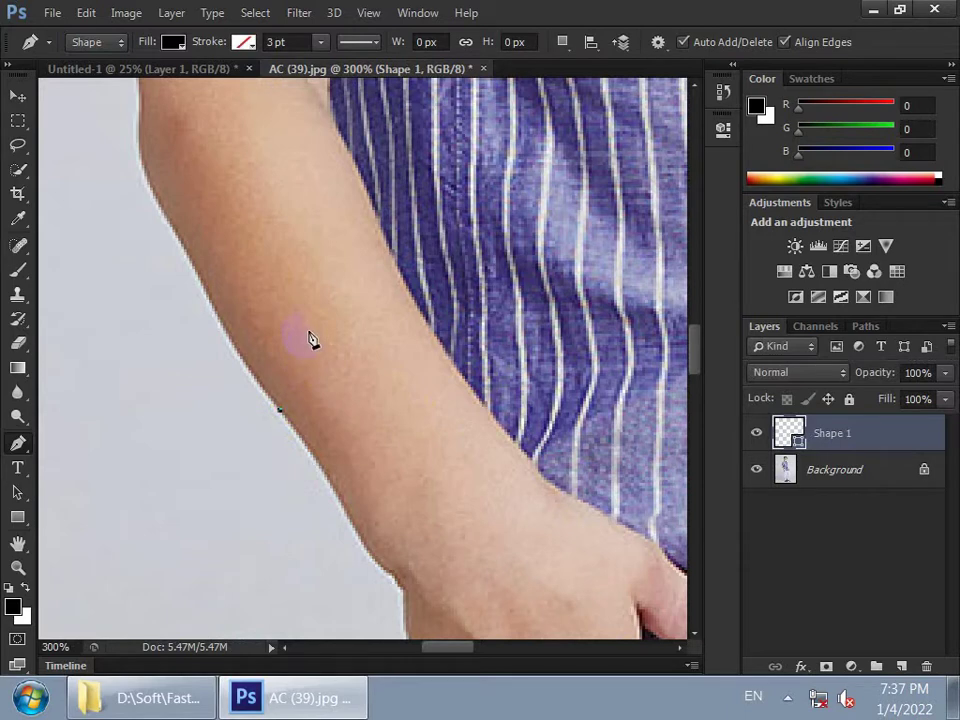
Draw a test triangle on the arm with three corner points and adjust its lower corner
left_click(275, 325)
left_click(339, 384)
left_click(284, 418)
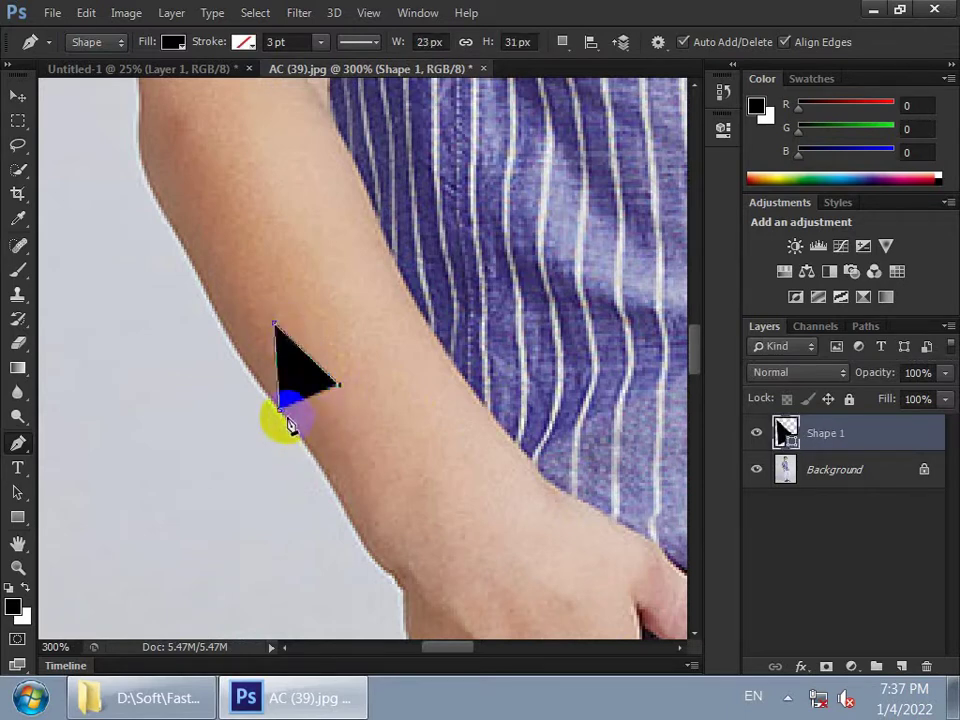
left_click_drag(292, 427, 296, 437)
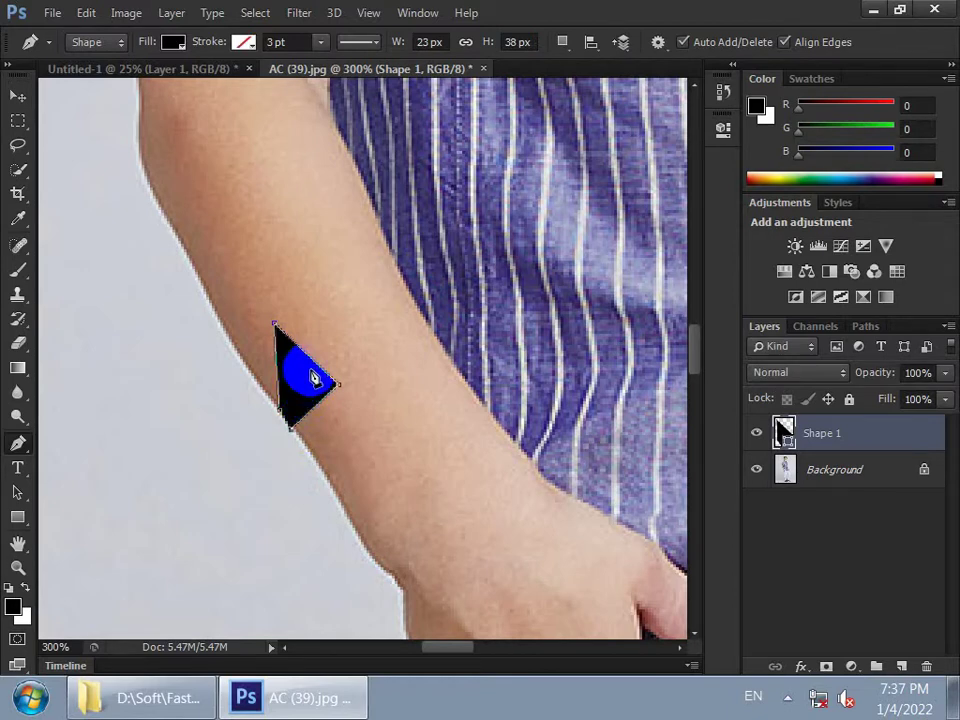
Lower Shape 1's opacity to near zero in the Layers panel
left_click(933, 399)
left_click(944, 374)
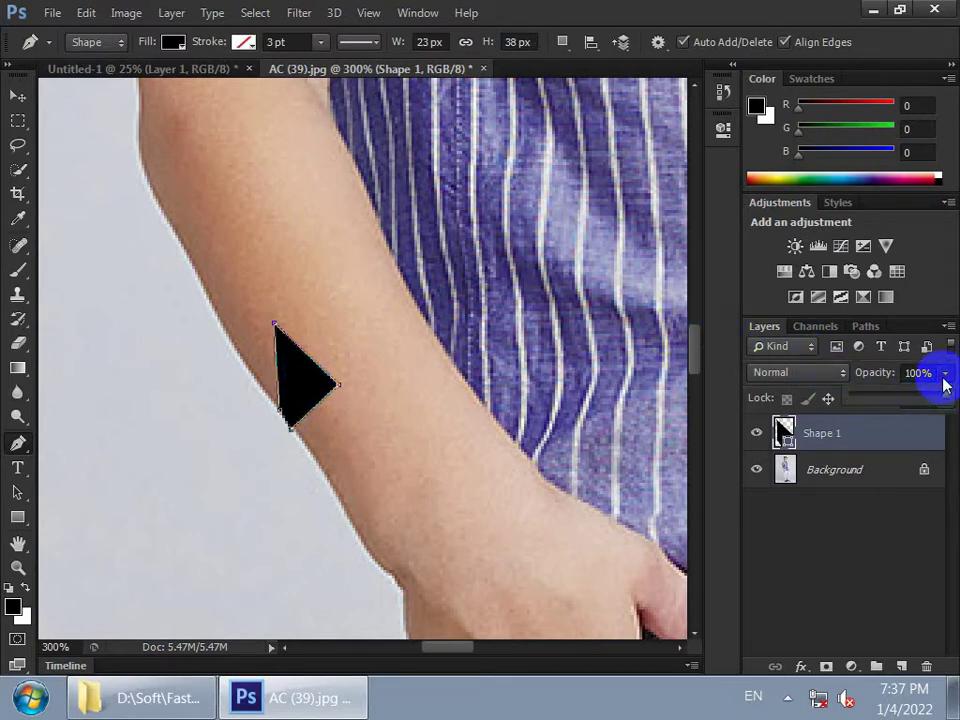
left_click_drag(944, 396, 845, 399)
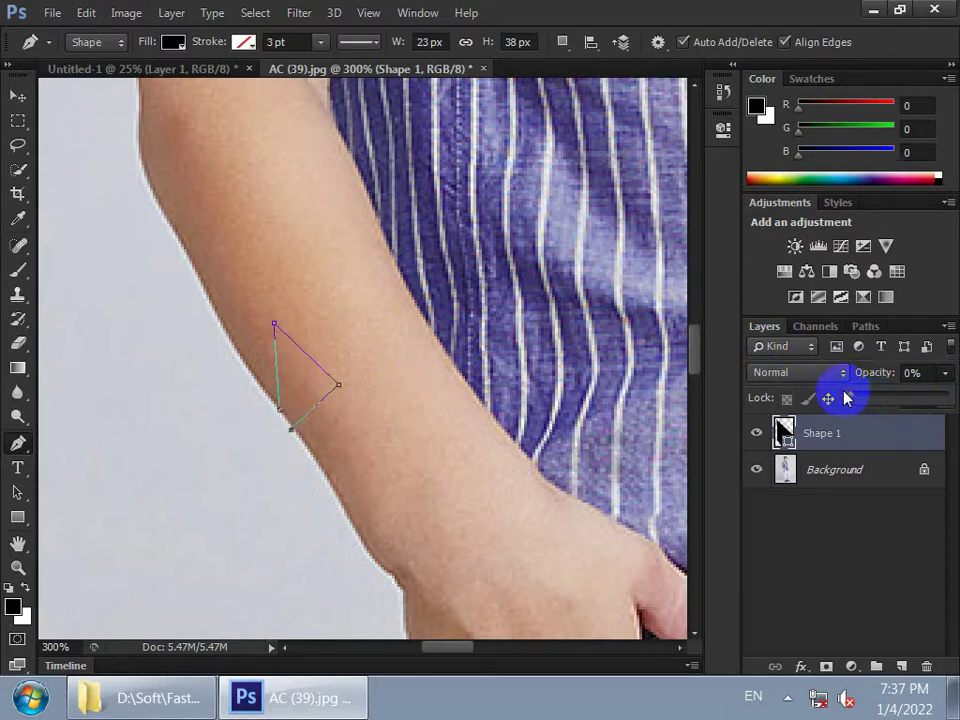
left_click_drag(845, 399, 863, 399)
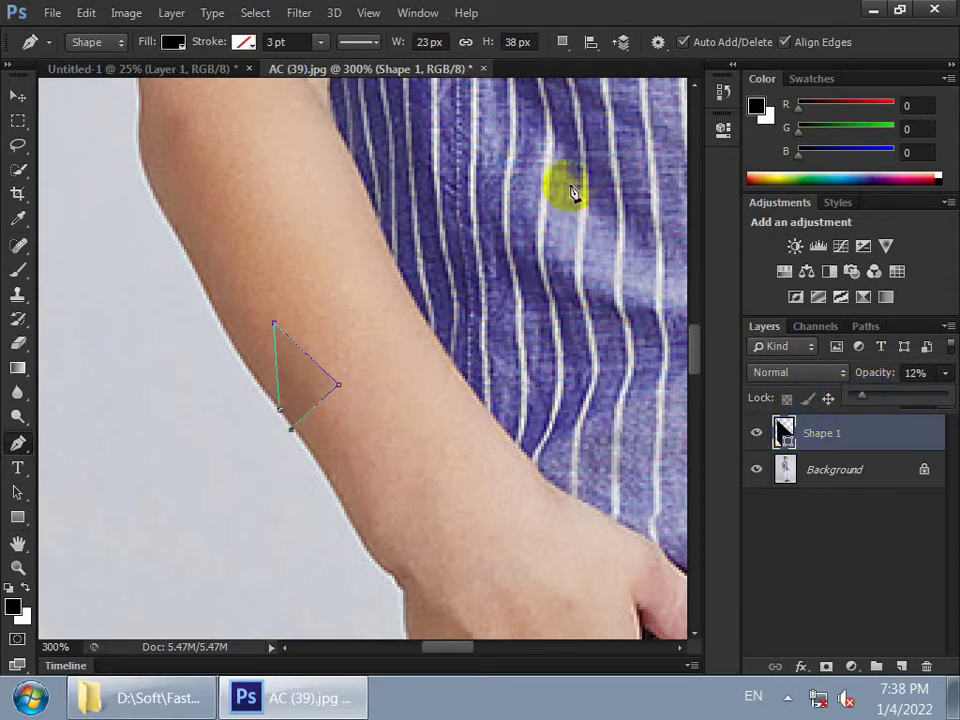
Try a red fill on the triangle, then undo the fill and the triangle
left_click(172, 44)
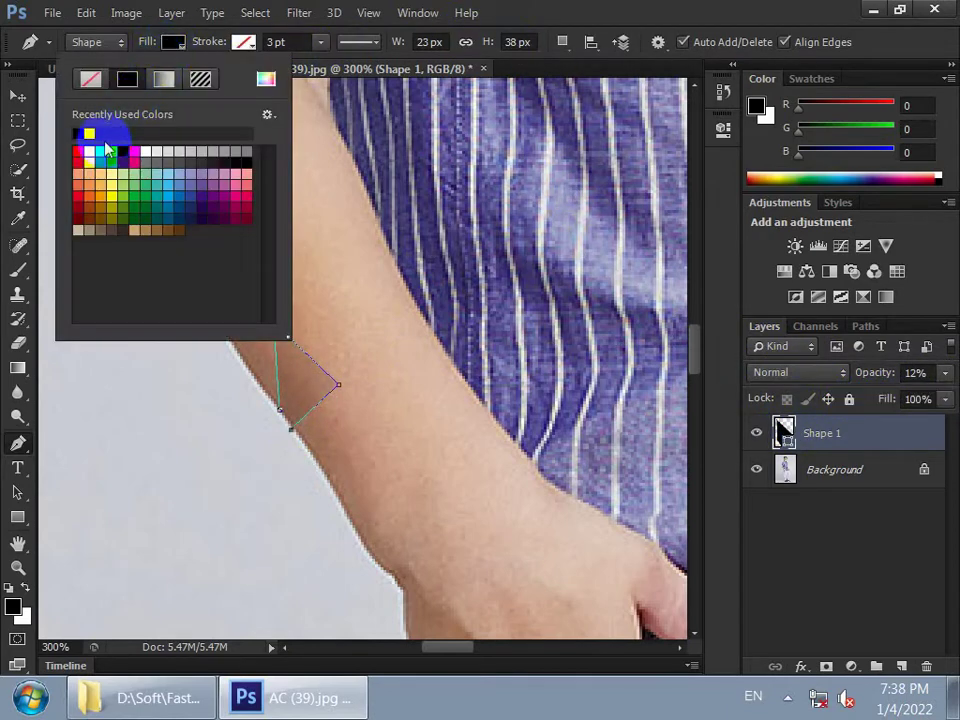
left_click(78, 151)
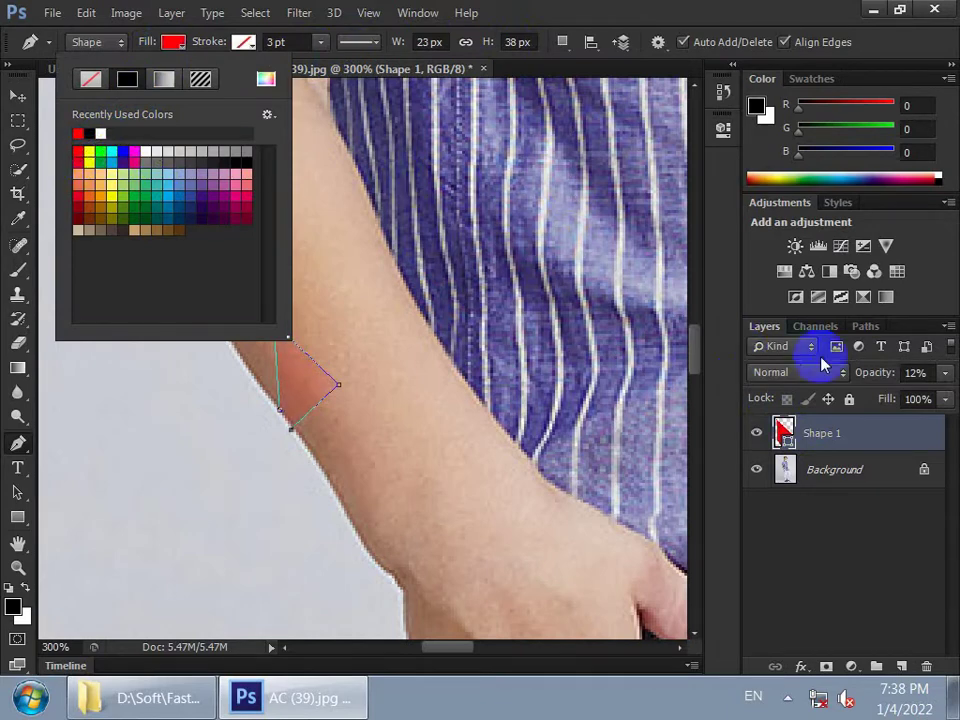
left_click(889, 440)
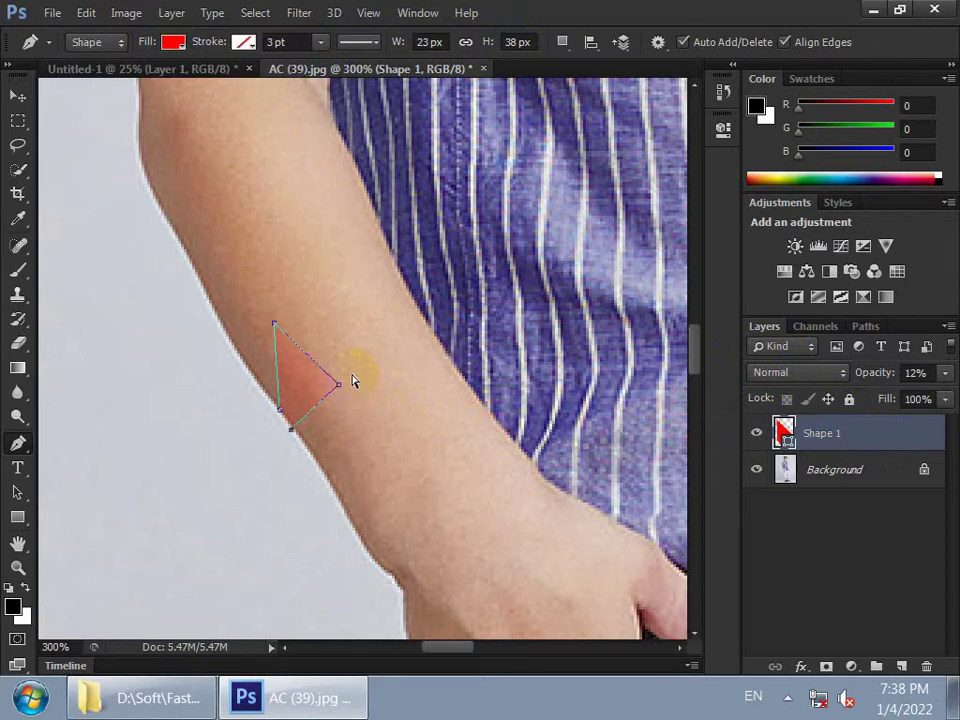
key("alt+BackSpace")
key("ctrl+alt+z")
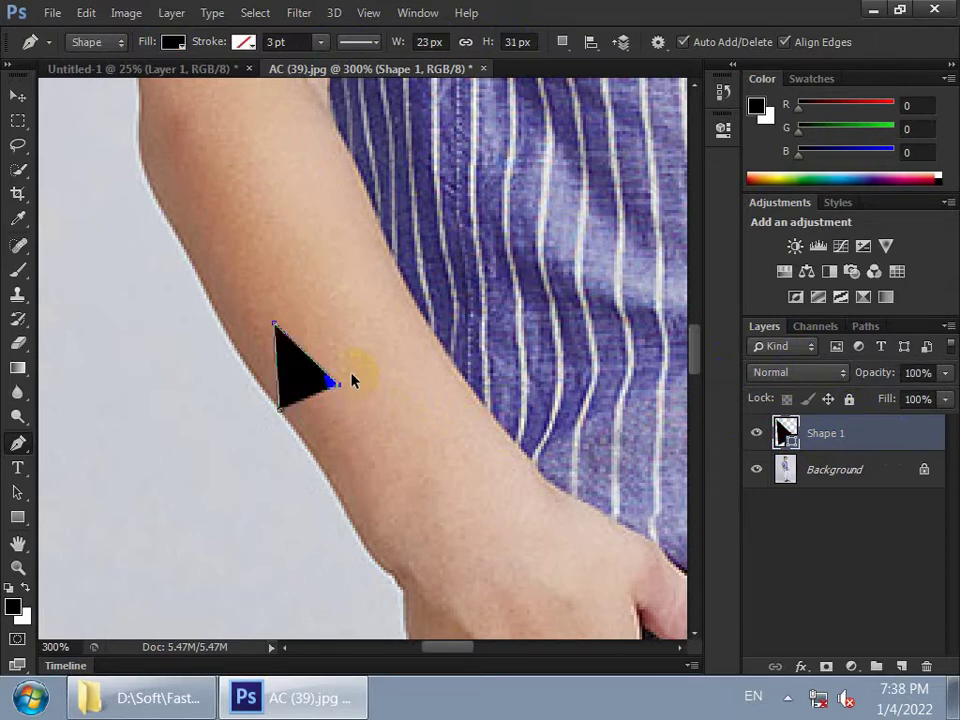
key("ctrl+alt+z")
key("ctrl+alt+z")
Place a new anchor on the arm edge and set Shape 1's opacity to 2%
left_click(282, 410)
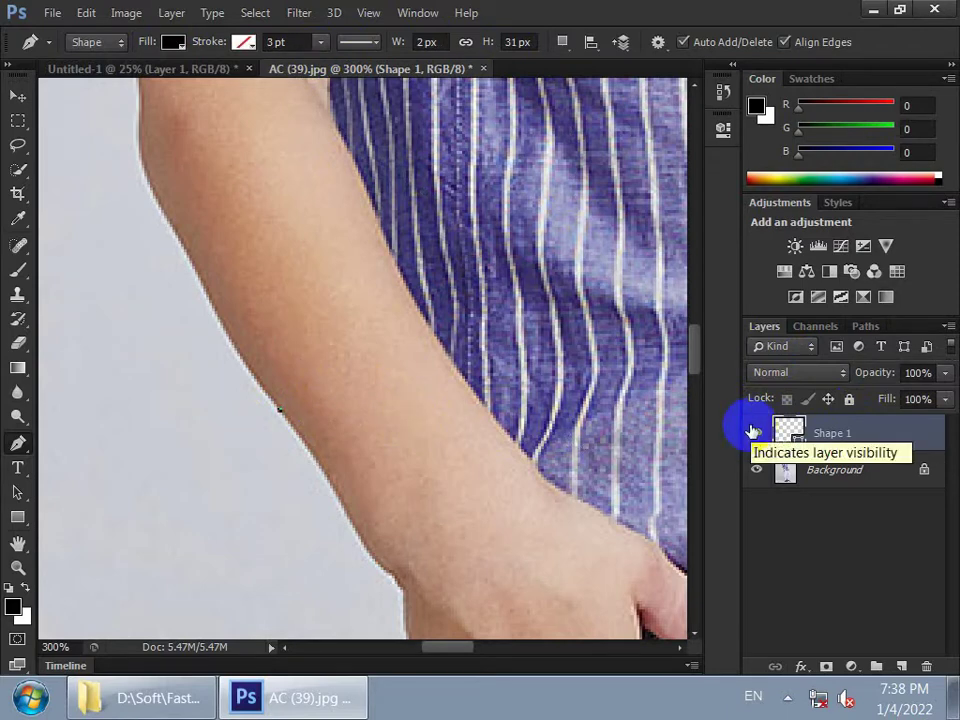
left_click(945, 373)
left_click_drag(937, 396, 855, 398)
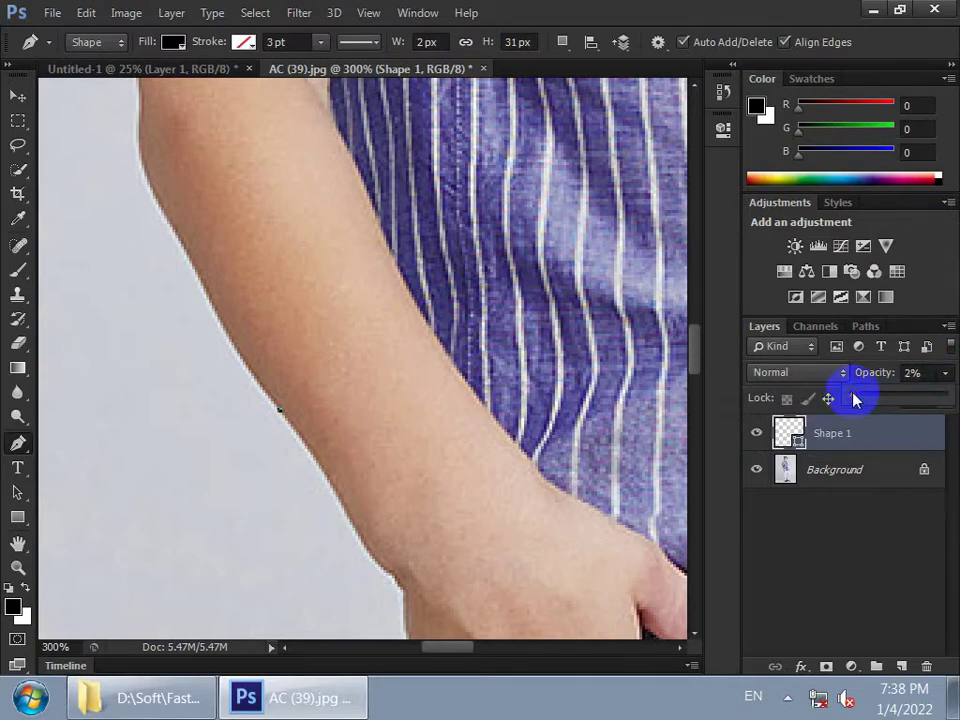
Set the shape fill to red and undo the accidental Shape 2 layer
left_click(173, 42)
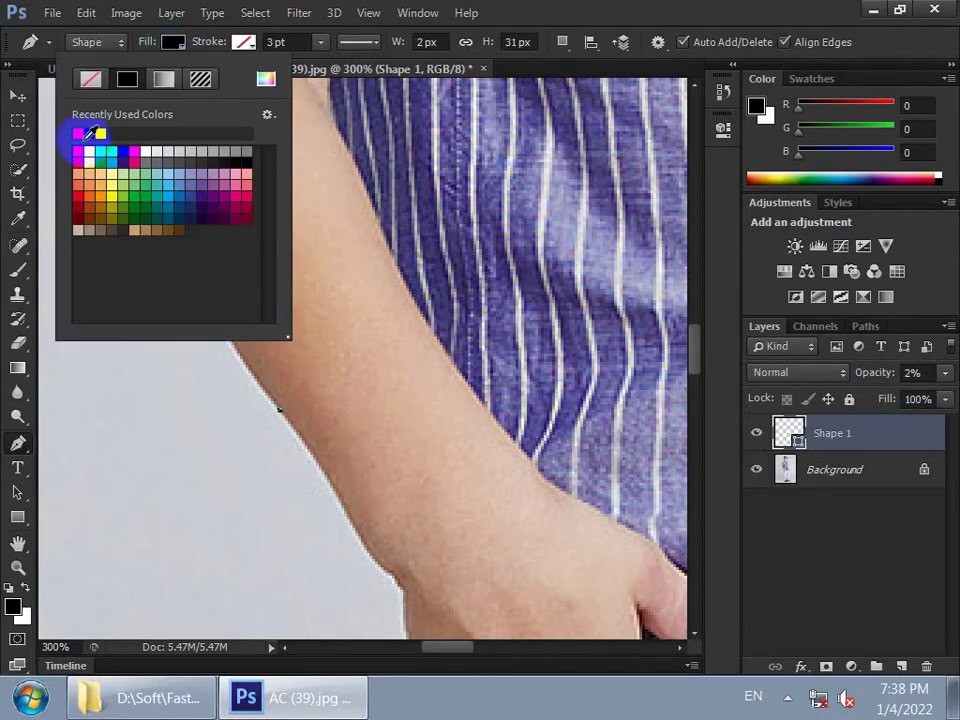
left_click(77, 150)
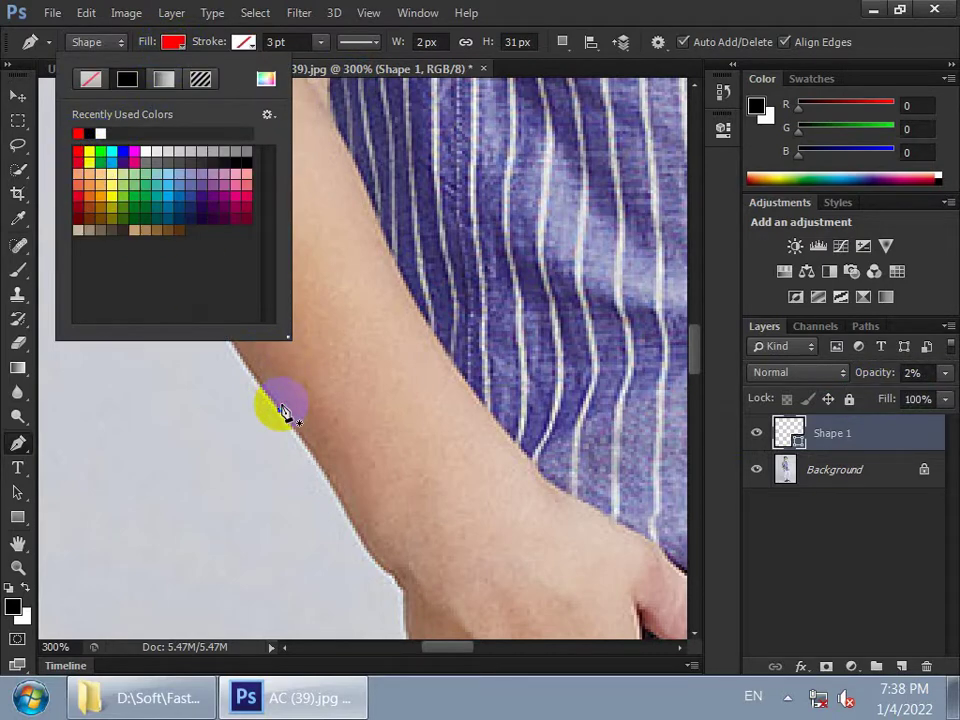
left_click(284, 412)
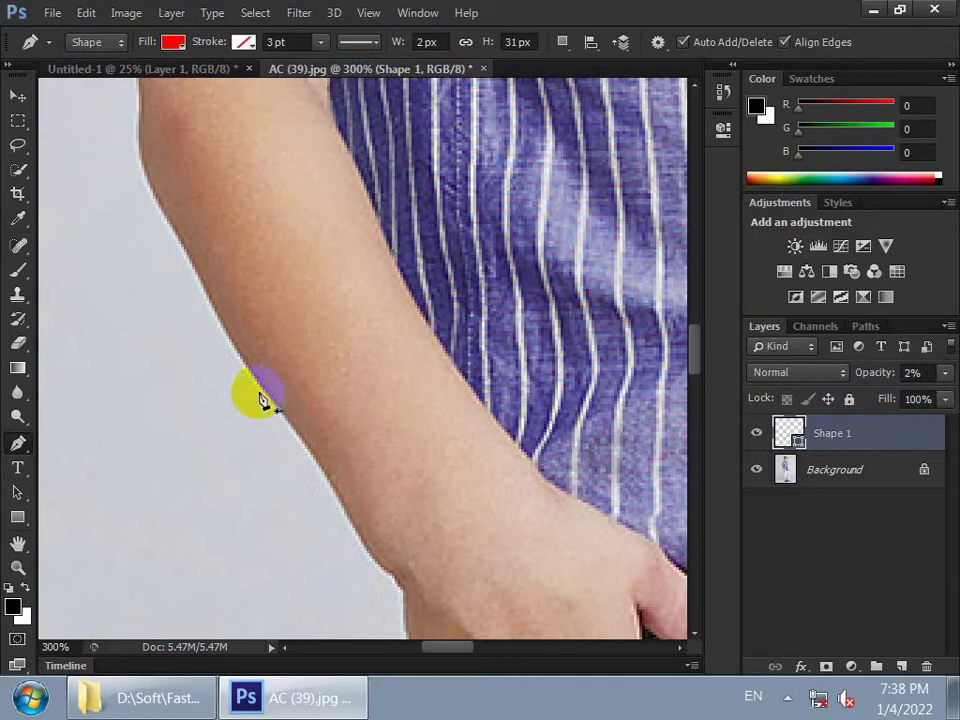
left_click(263, 391)
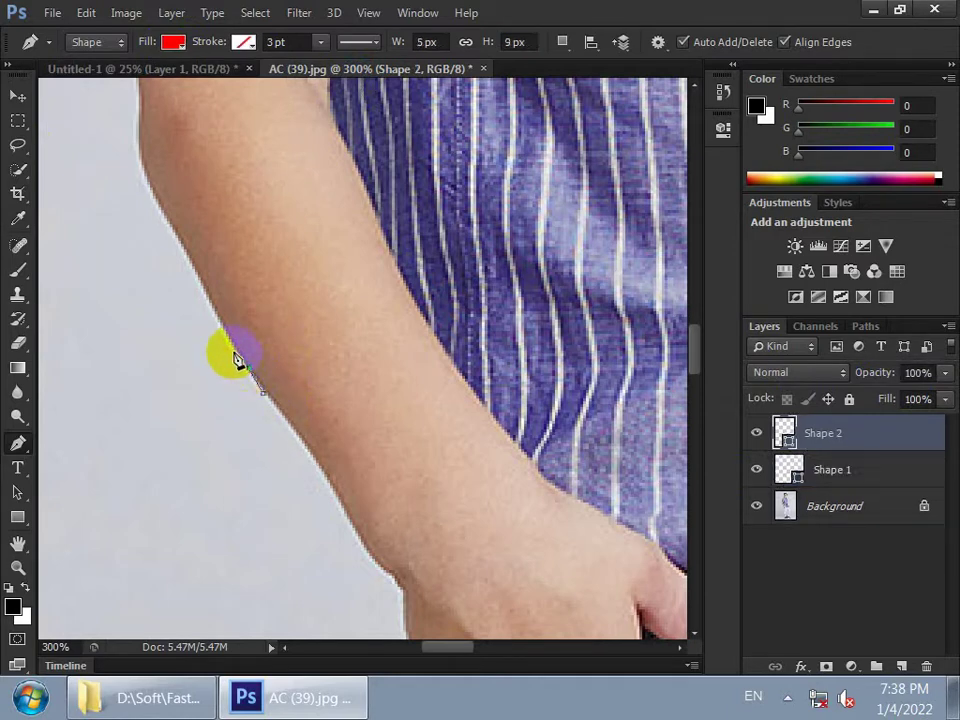
key("ctrl+z")
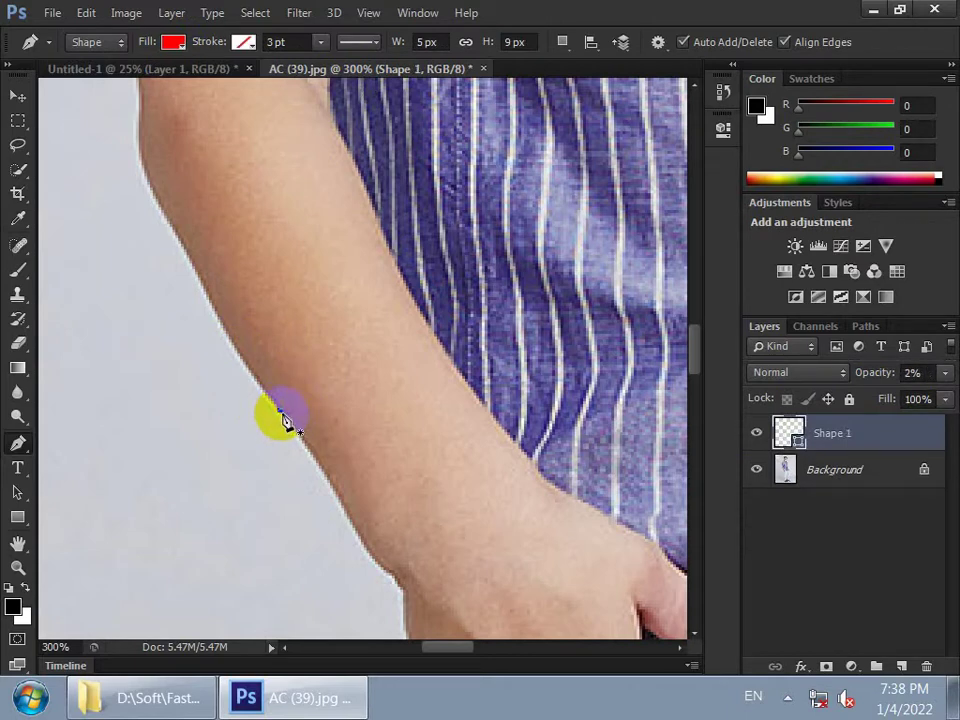
Place Pen anchors from the arm edge upward toward the sleeve
left_click(283, 419)
left_click(266, 402)
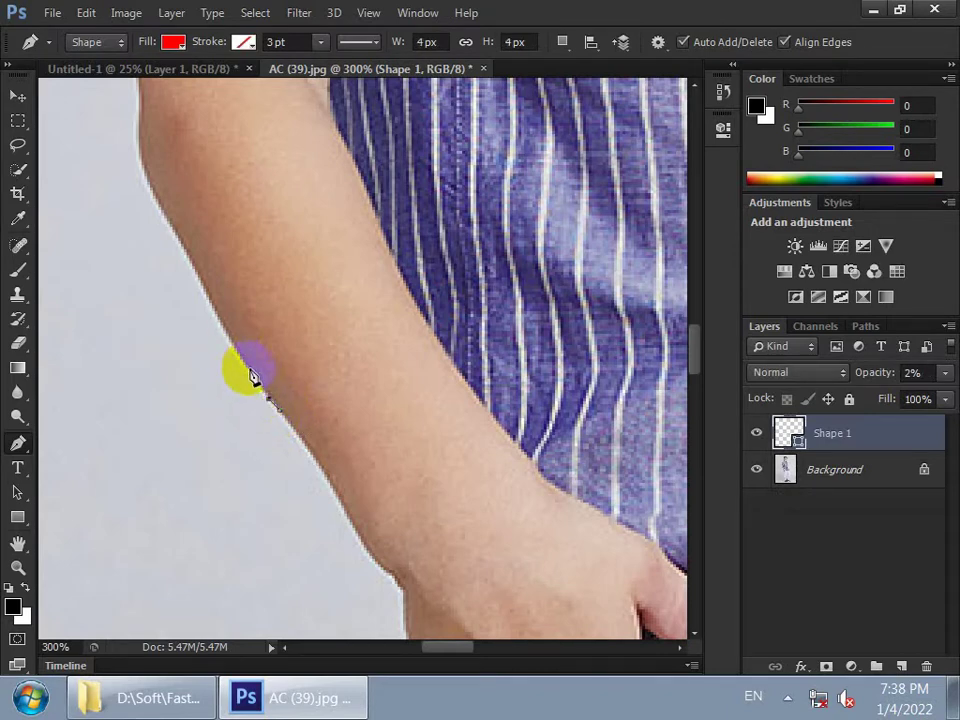
left_click(256, 386)
left_click(230, 345)
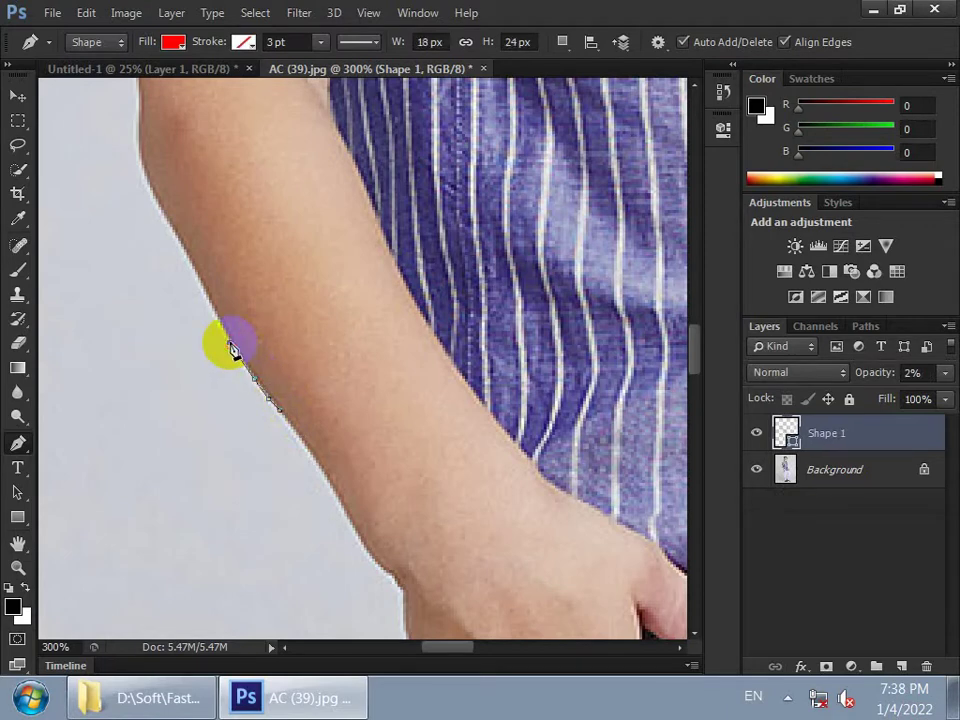
left_click(200, 283)
left_click(185, 245)
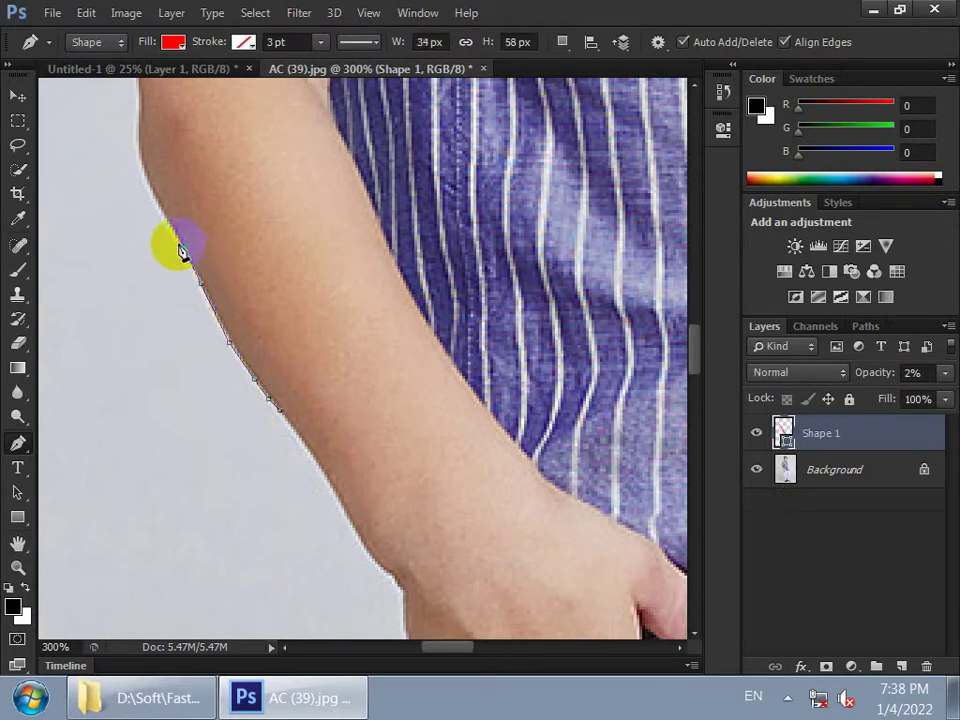
left_click(161, 201)
left_click(143, 165)
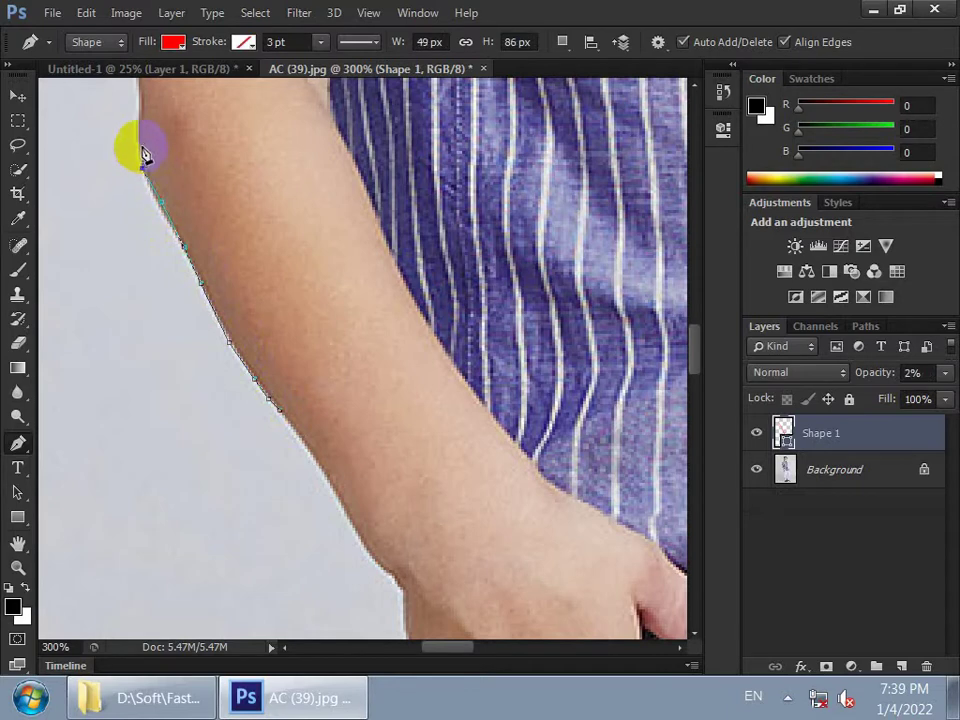
left_click(145, 130)
left_click(139, 98)
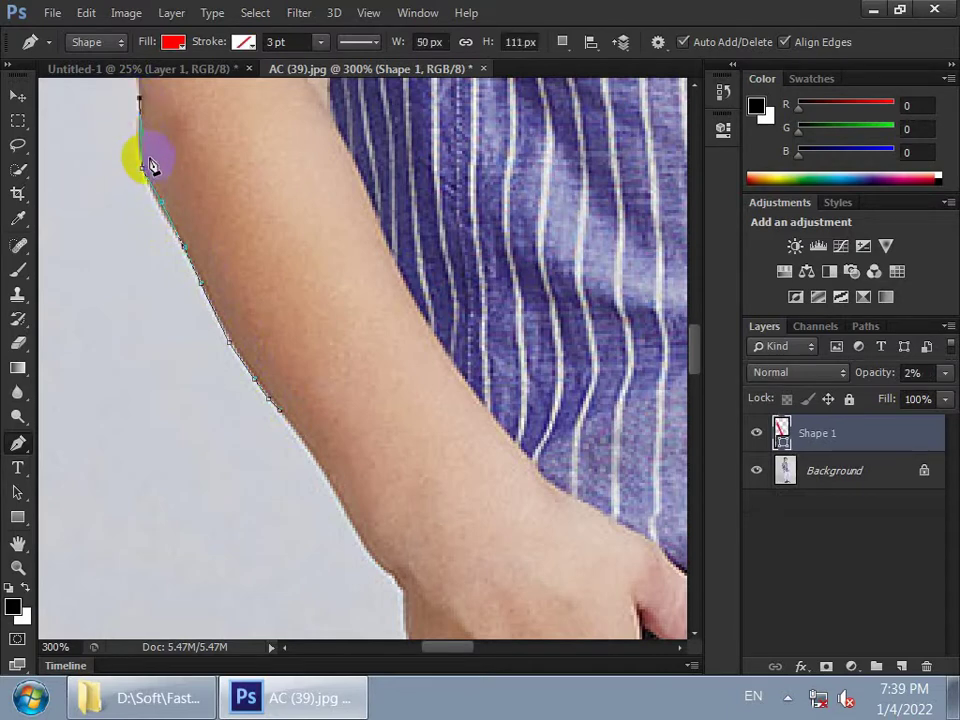
Trace the outline around where the arm meets the sleeve and up its edge
left_click_drag(156, 133, 161, 306)
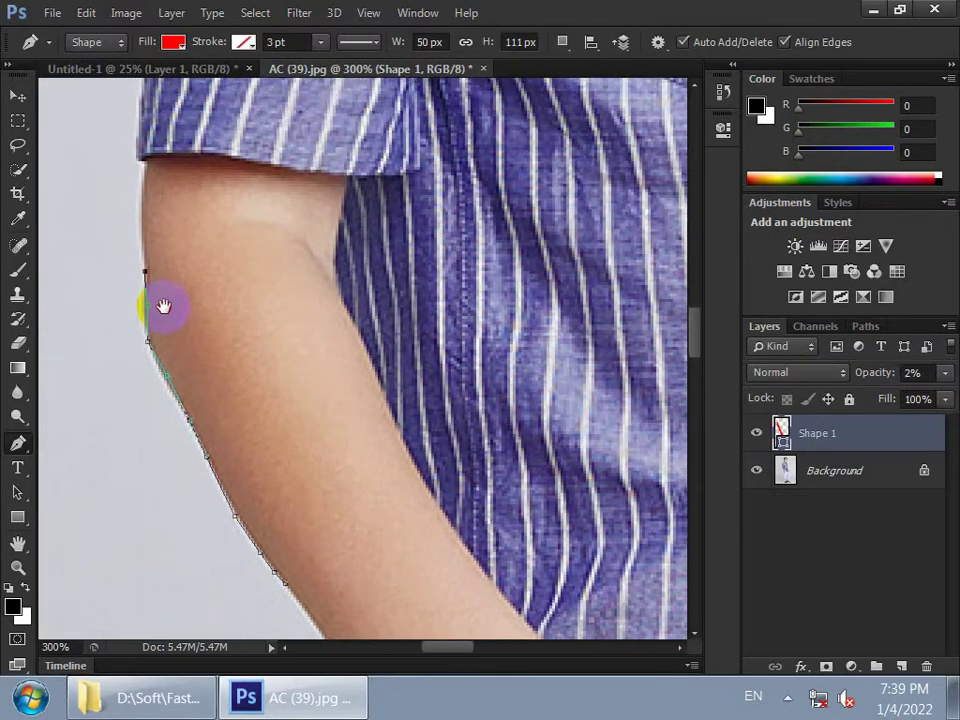
left_click_drag(150, 167, 155, 307)
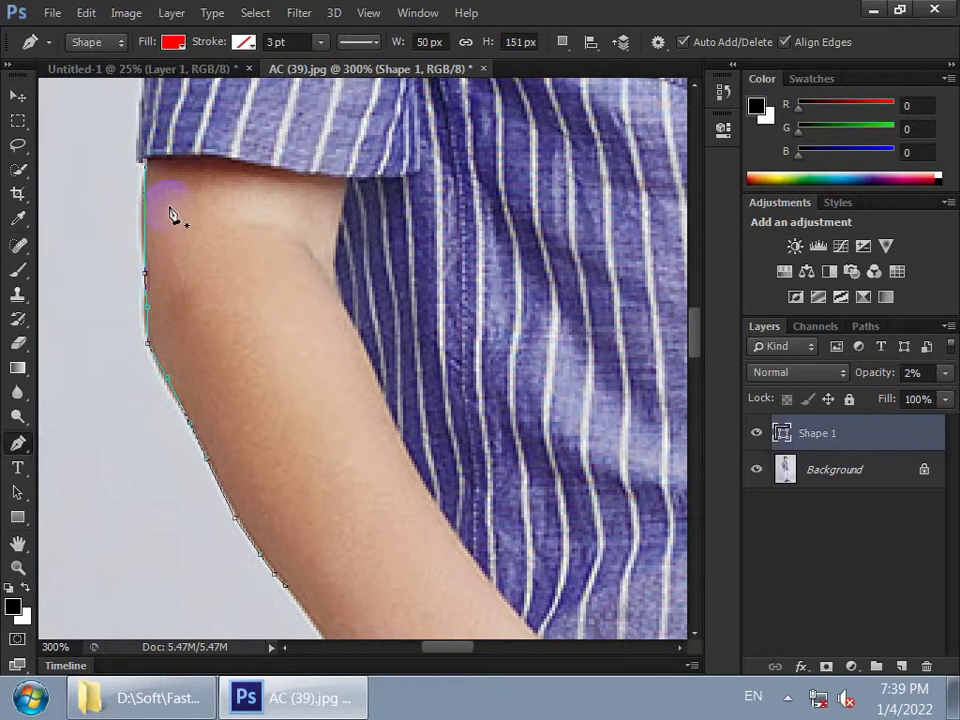
left_click_drag(184, 204, 233, 420)
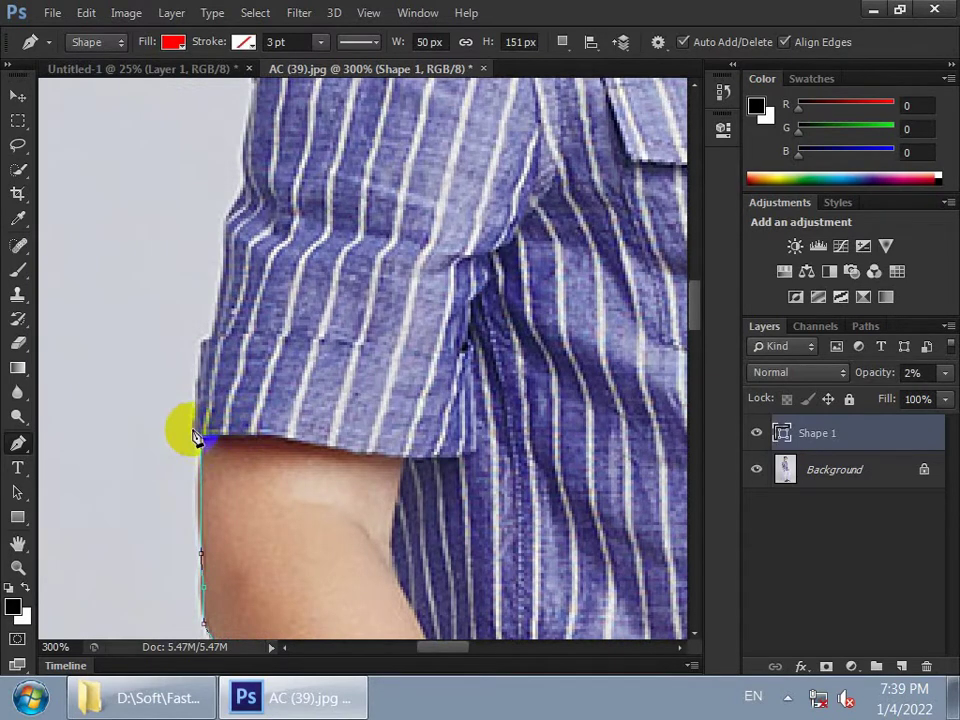
left_click(194, 430)
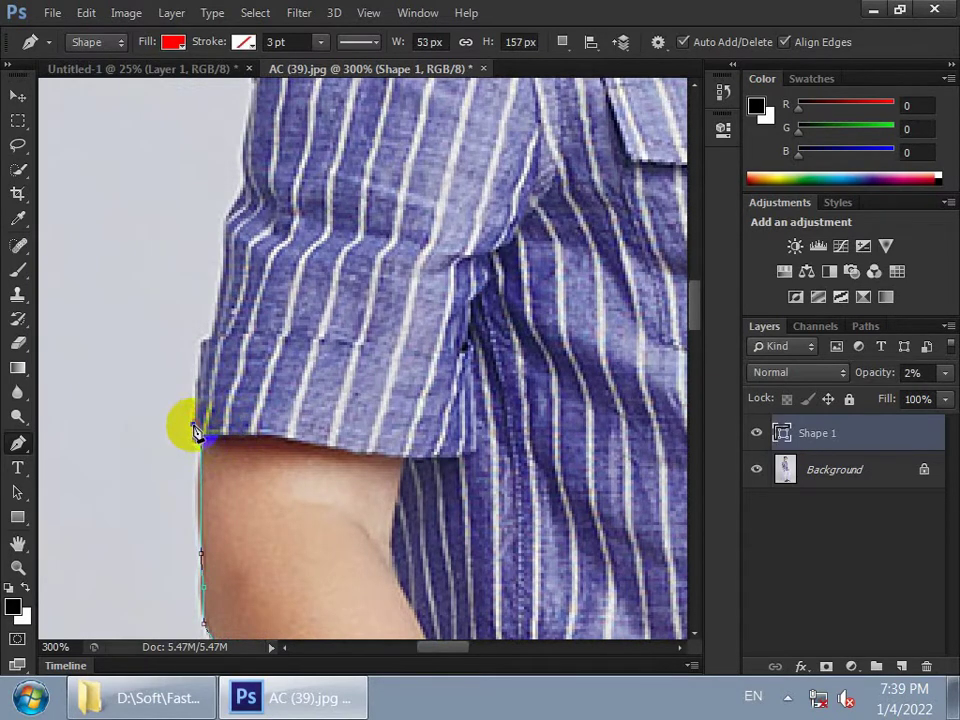
left_click(218, 297)
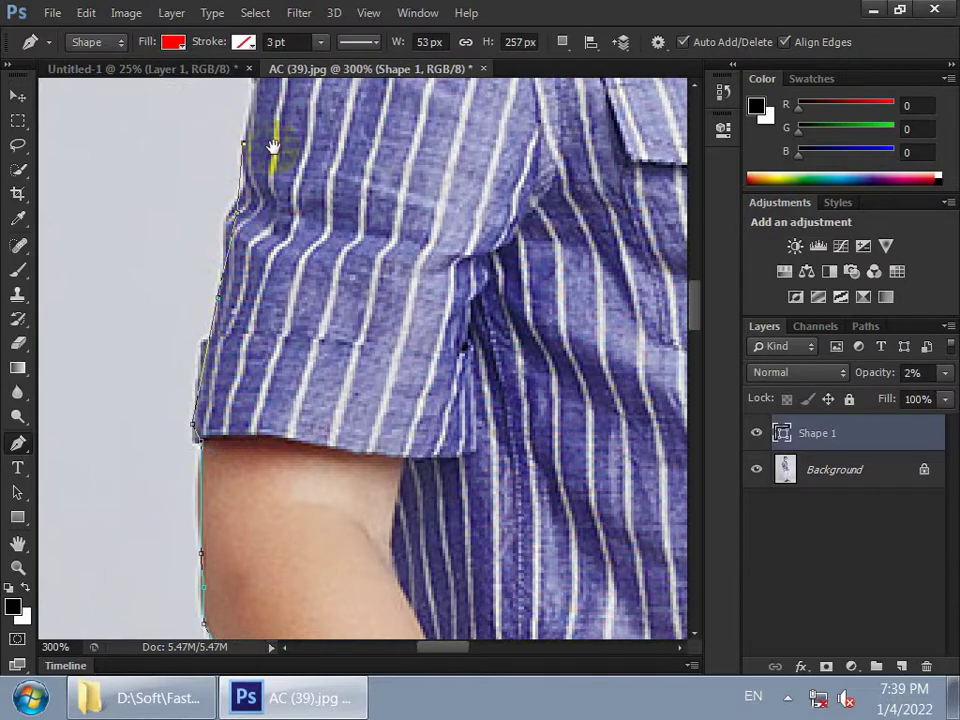
Trace anchors along the shirt shoulder to the collar's top corner
left_click_drag(270, 150, 259, 368)
left_click(254, 243)
left_click(325, 145)
left_click(378, 106)
left_click(411, 88)
mouse_move(486, 167)
left_mouse_down()
mouse_move(390, 274)
mouse_move(342, 293)
left_mouse_up()
left_click(338, 228)
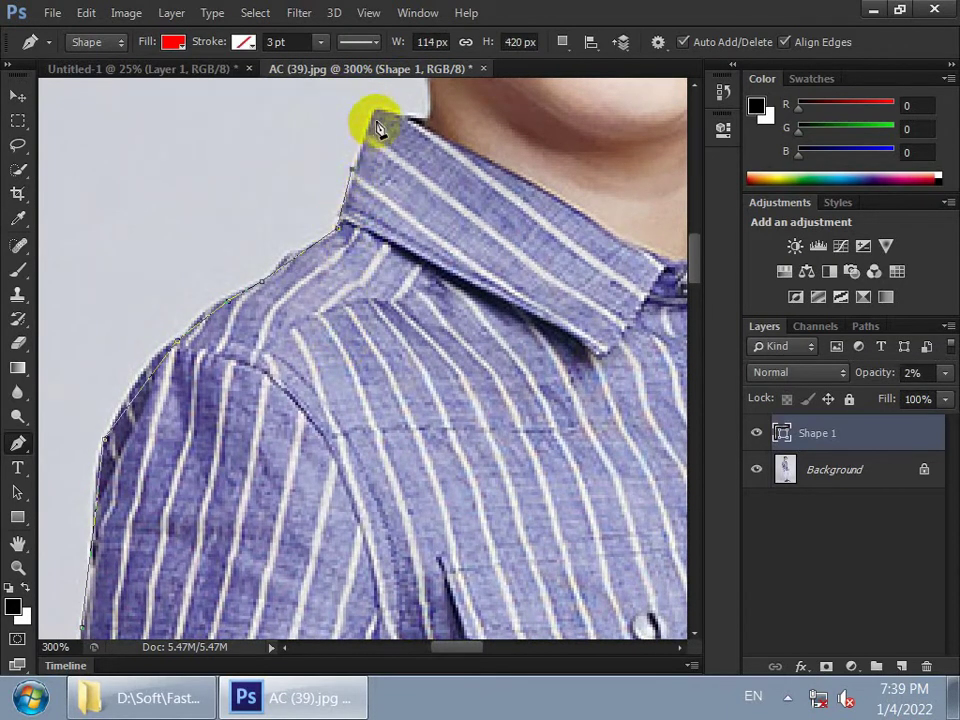
left_click(376, 110)
Trace the outline up the neck and around the ear, with curved anchors
left_click_drag(428, 120, 400, 352)
left_click(396, 298)
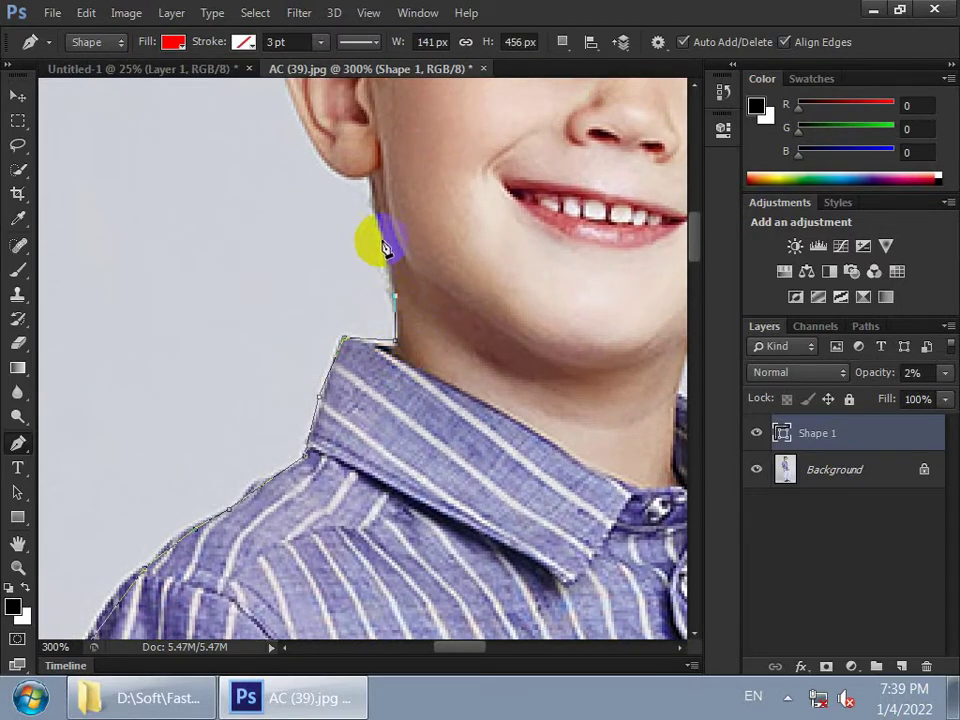
left_click(383, 228)
left_click(370, 184)
left_click(341, 177)
mouse_move(293, 101)
left_mouse_down()
mouse_move(316, 130)
mouse_move(345, 359)
left_mouse_up()
left_click(302, 257)
left_click_drag(333, 217, 356, 218)
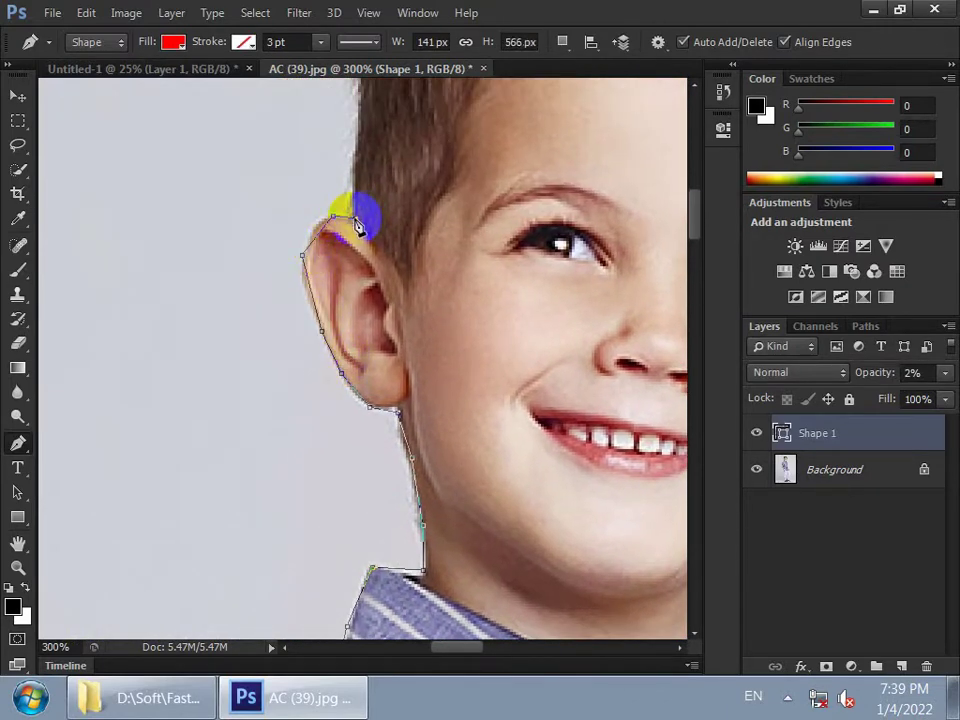
left_click(356, 119)
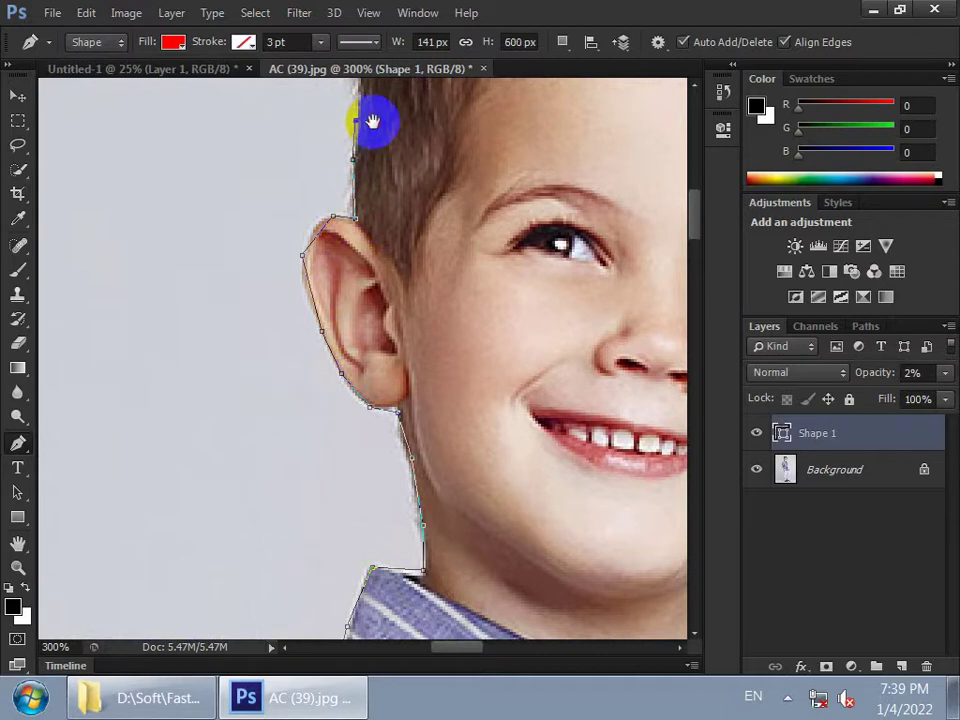
Trace anchors up the hairline toward the top of the hair
left_click_drag(371, 122, 332, 386)
left_click(342, 248)
left_click(376, 206)
left_click(430, 158)
left_click(496, 124)
left_click(550, 96)
left_click(586, 84)
Trace the hair's right side and continue down the far side of the head
left_click_drag(620, 136, 387, 237)
left_click(412, 194)
left_click(509, 250)
left_click(561, 321)
left_click(604, 402)
left_click_drag(610, 418, 510, 285)
left_click(511, 285)
left_click(497, 442)
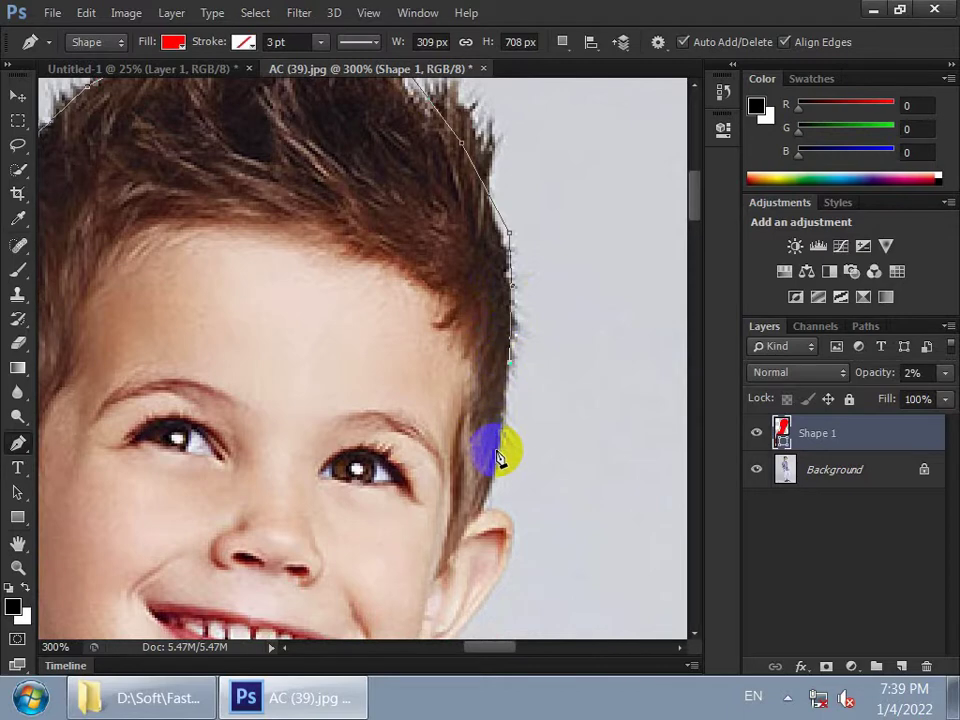
Trace the outline past the ear and down the cheek and jaw
left_click(496, 513)
mouse_move(496, 513)
left_mouse_down()
mouse_move(514, 537)
mouse_move(510, 530)
left_mouse_up()
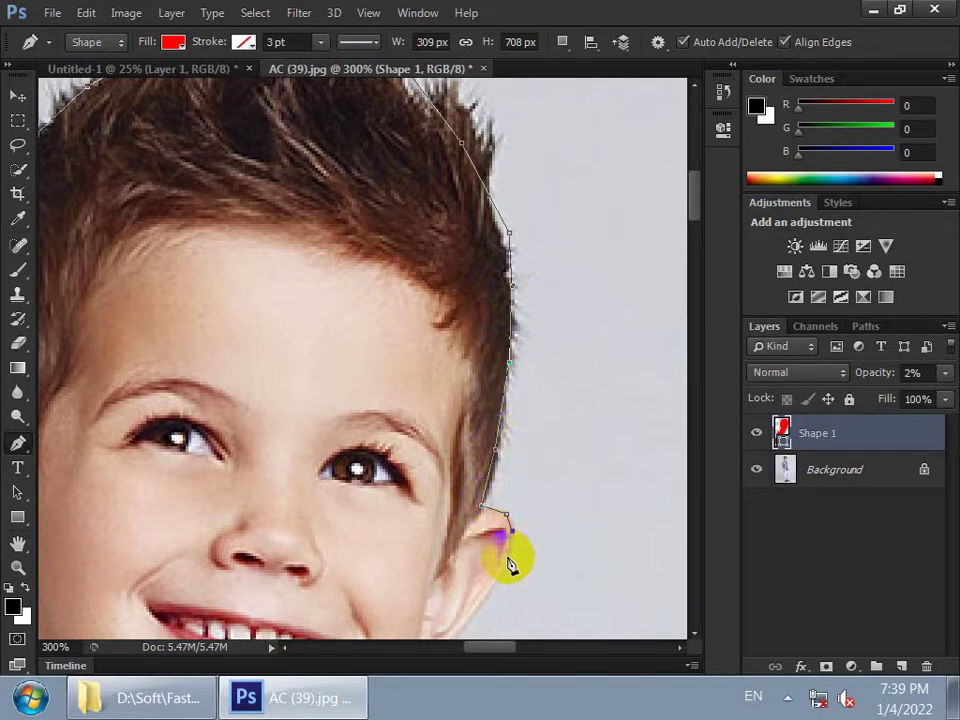
left_click_drag(488, 578, 512, 443)
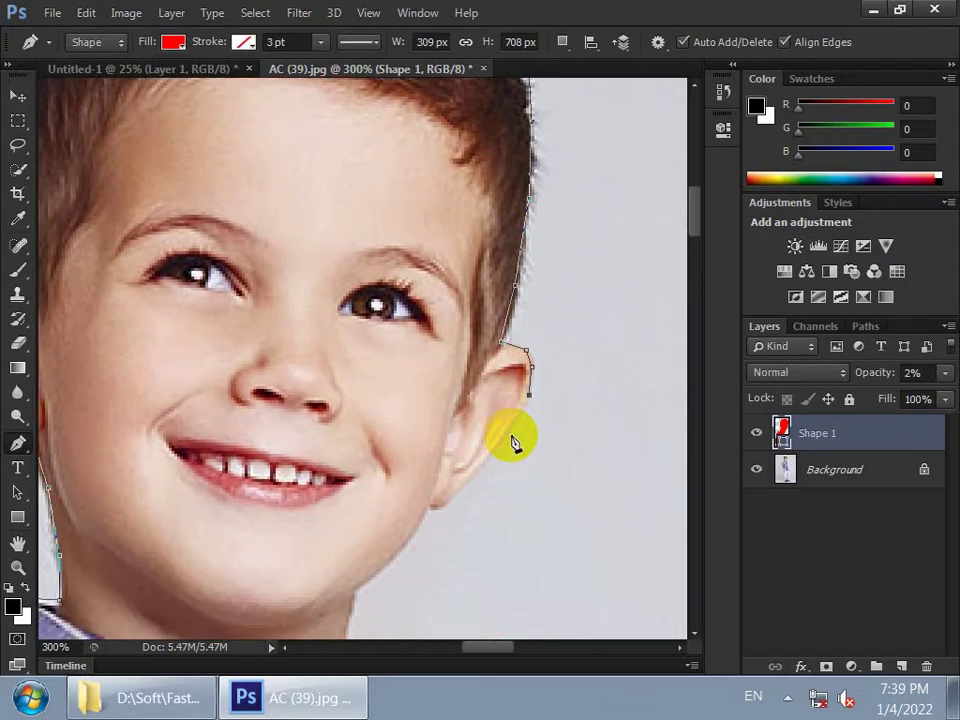
left_click(509, 432)
left_click(487, 459)
left_click(461, 494)
left_click(436, 507)
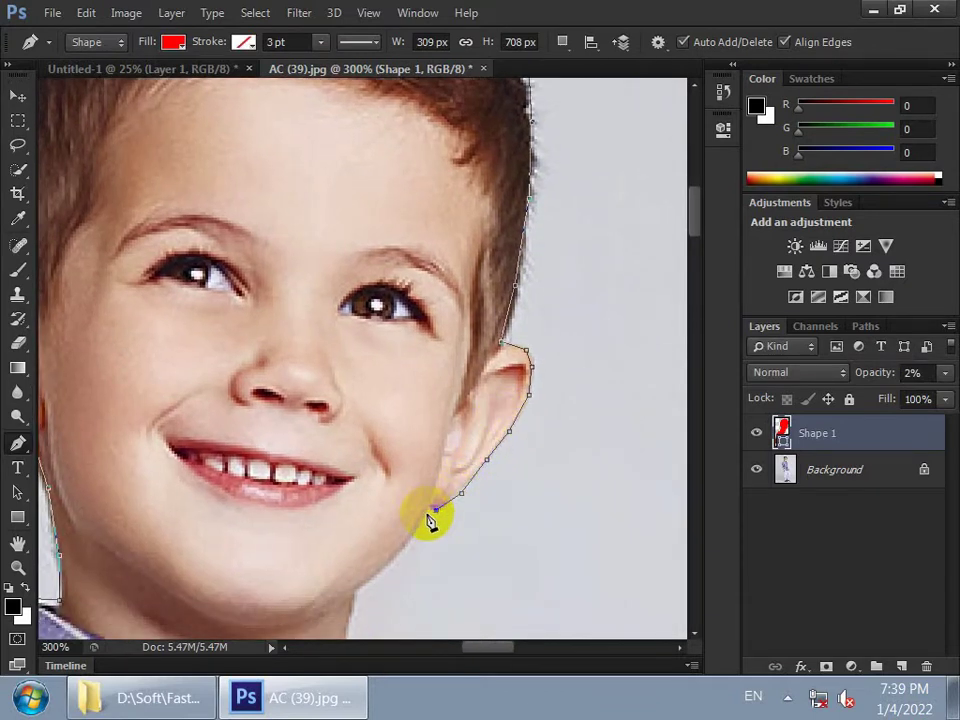
left_click(428, 512)
left_click(408, 541)
Continue anchors from the jaw along the collar onto the shirt shoulder
left_click_drag(381, 580, 396, 407)
left_click(396, 404)
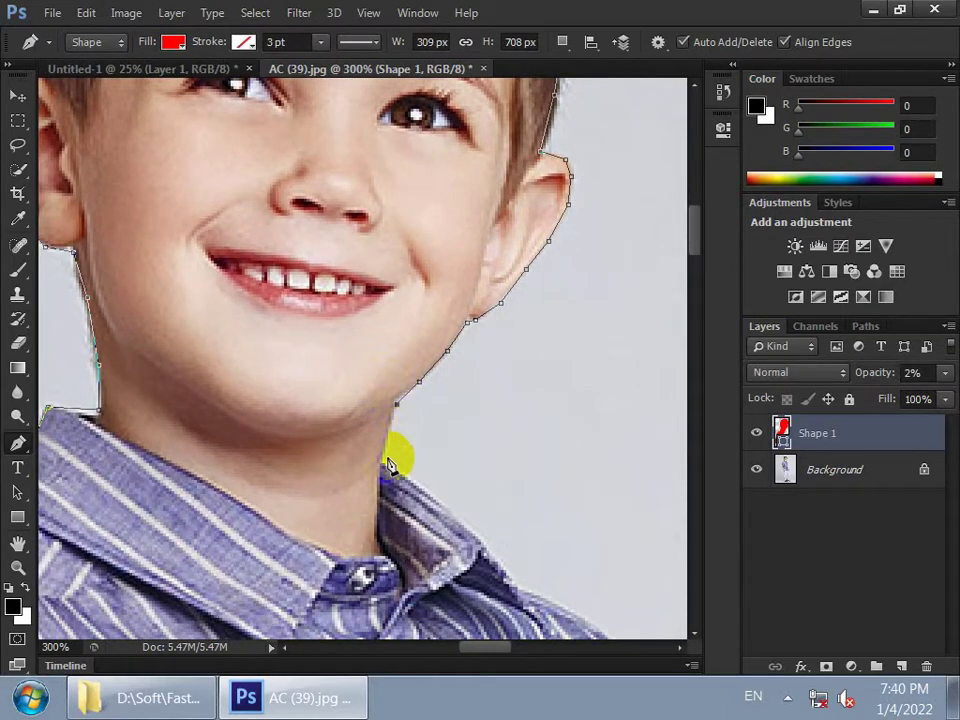
left_click(460, 514)
left_click_drag(460, 514, 392, 338)
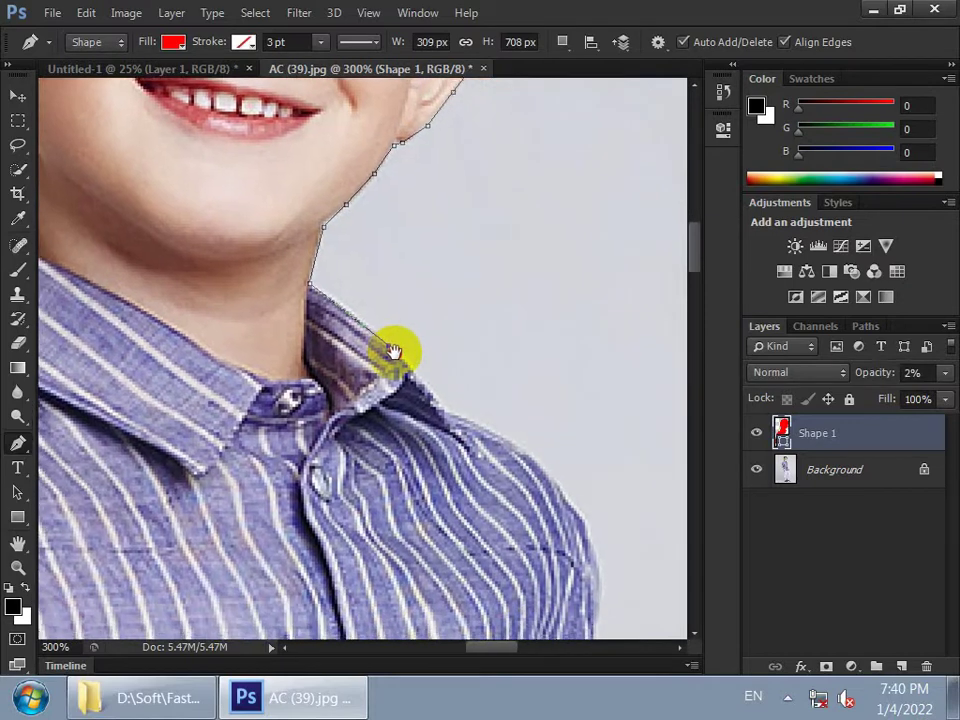
left_click_drag(428, 392, 448, 414)
left_click(527, 441)
left_click(584, 515)
Trace the lower shoulder and down the shirt's side to the sleeve
left_click_drag(584, 515, 447, 305)
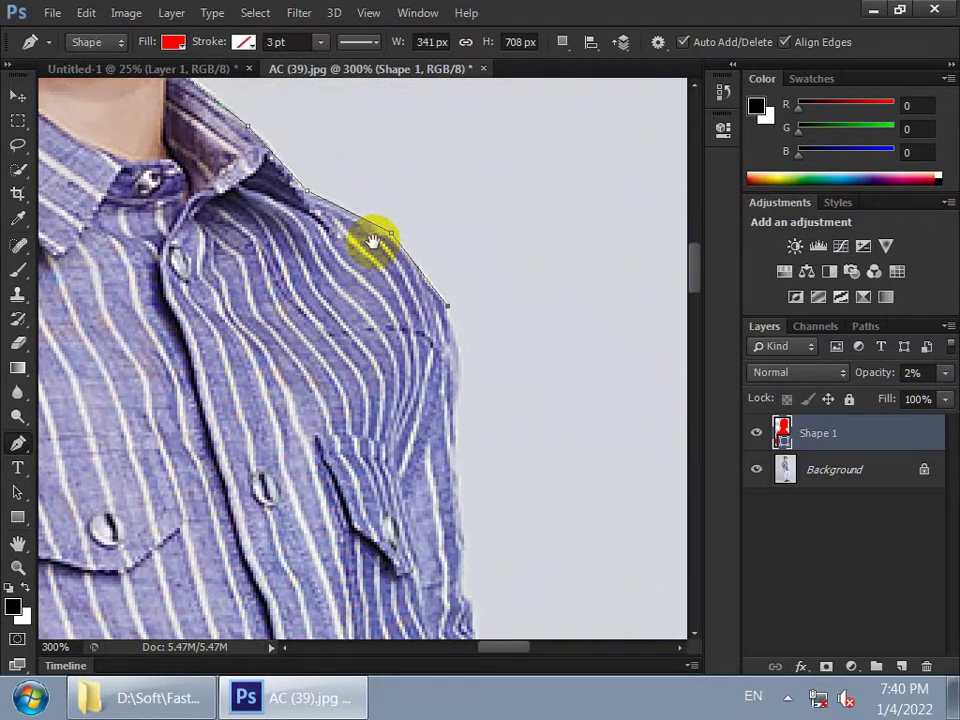
left_click(461, 353)
left_click(457, 432)
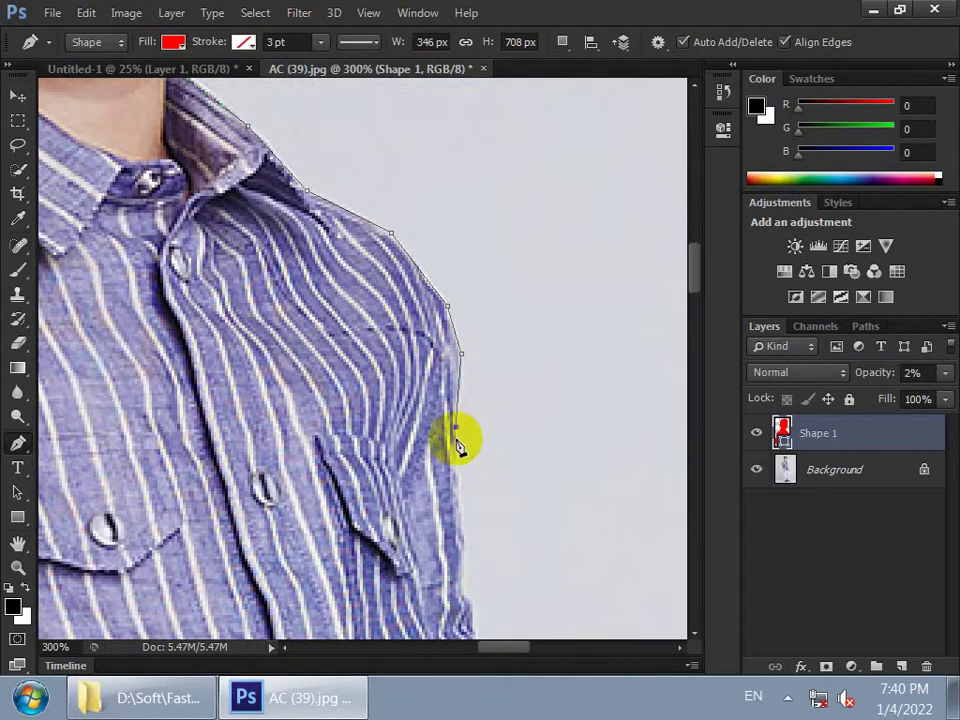
left_click_drag(456, 439, 423, 245)
left_click(431, 383)
left_click(447, 474)
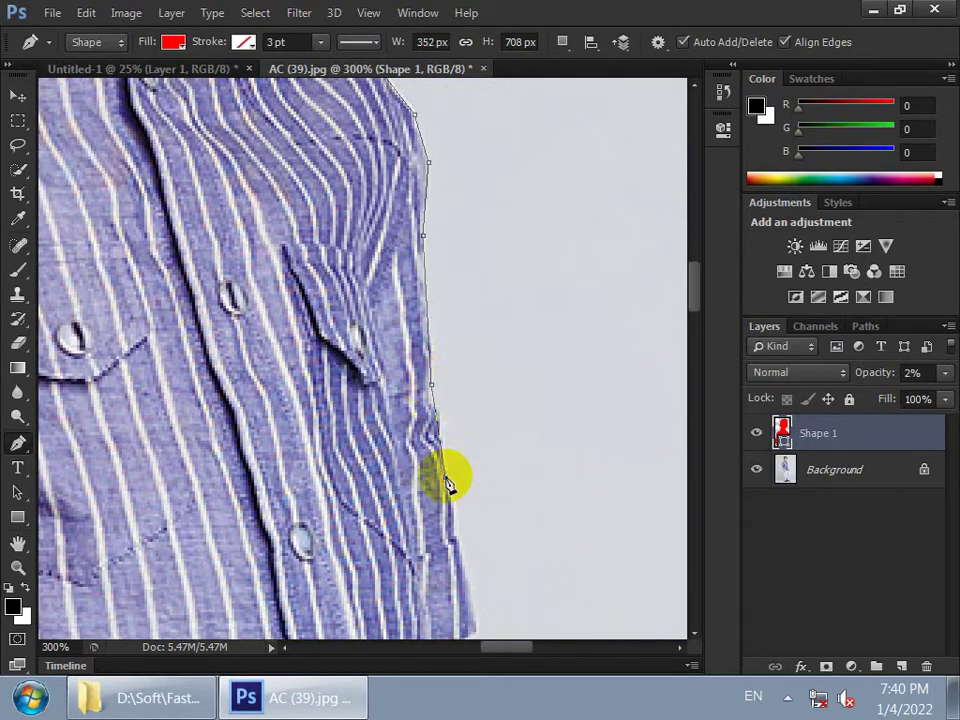
Outline the sleeve corner and bottom to where the sleeve meets the arm
left_click_drag(448, 476, 364, 246)
left_click(403, 402)
left_click_drag(403, 402, 379, 266)
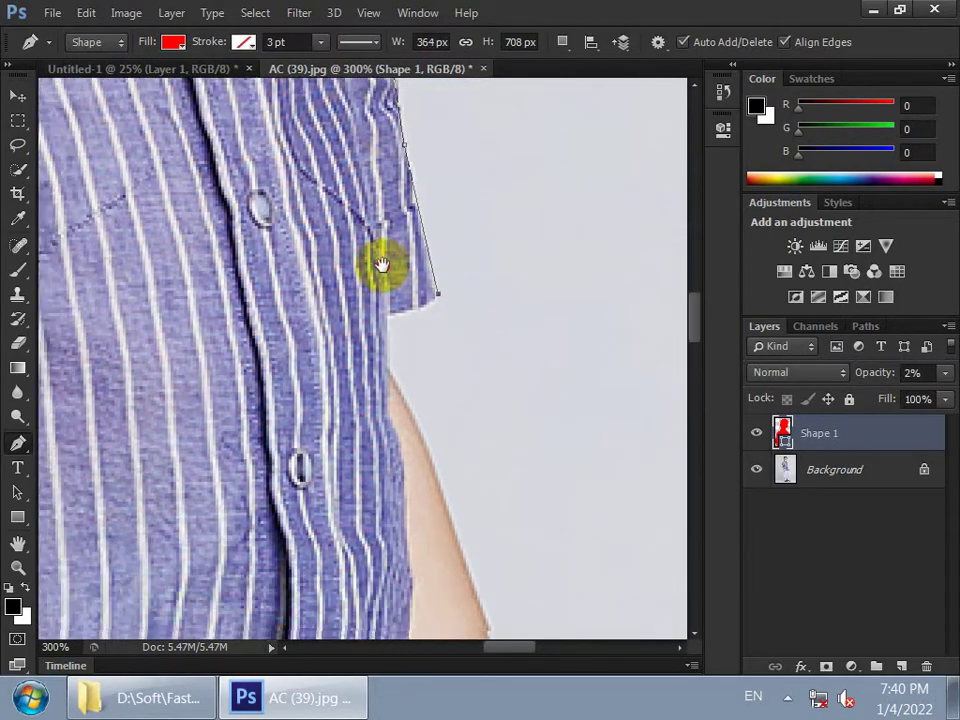
left_click(394, 299)
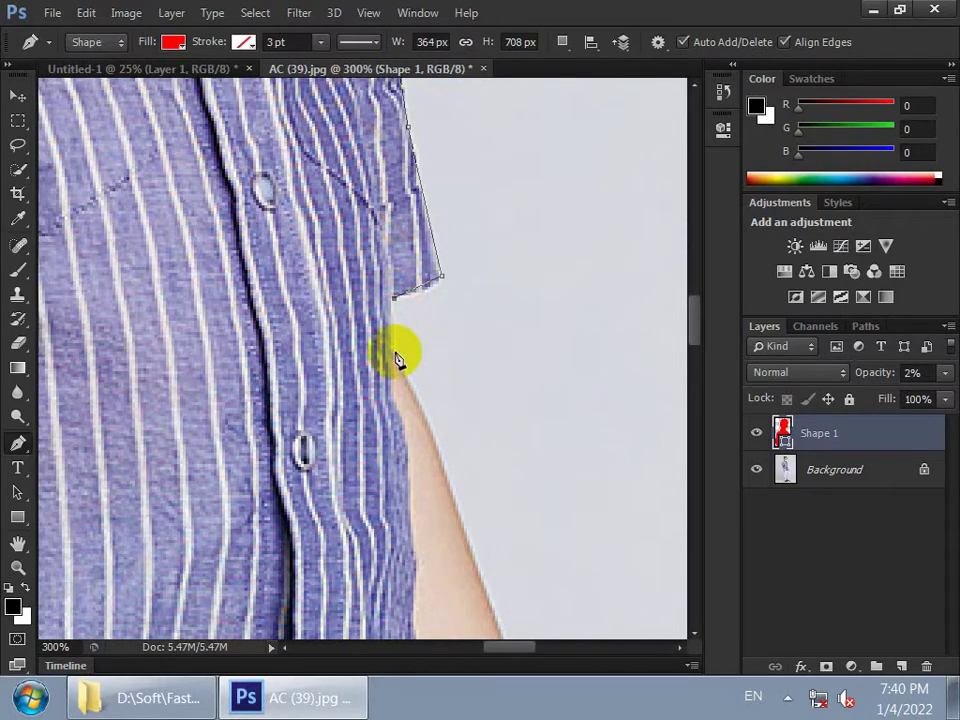
left_click_drag(397, 358, 369, 189)
left_click(427, 370)
Trace down the arm edge past the hand to the jeans' hip
left_click_drag(456, 382, 439, 311)
left_click(428, 316)
mouse_move(435, 369)
left_mouse_down()
mouse_move(440, 305)
mouse_move(428, 218)
left_mouse_up()
left_click(448, 318)
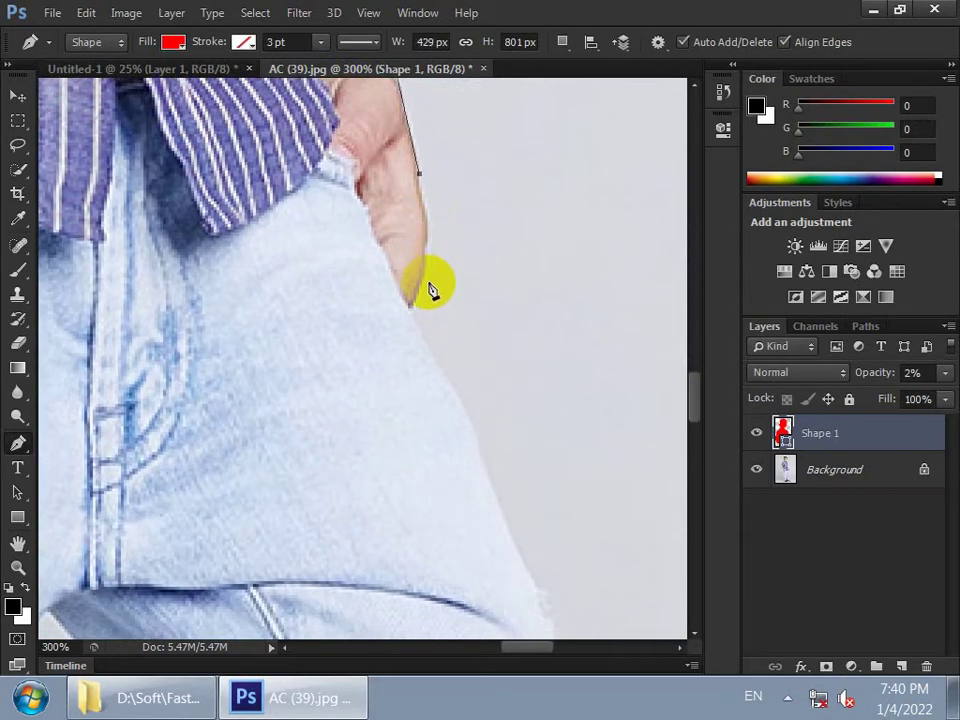
left_click(425, 285)
left_click_drag(424, 334, 388, 264)
left_click(398, 271)
Place anchors down the jeans leg past the knee to above the cuff
left_click_drag(456, 409, 349, 199)
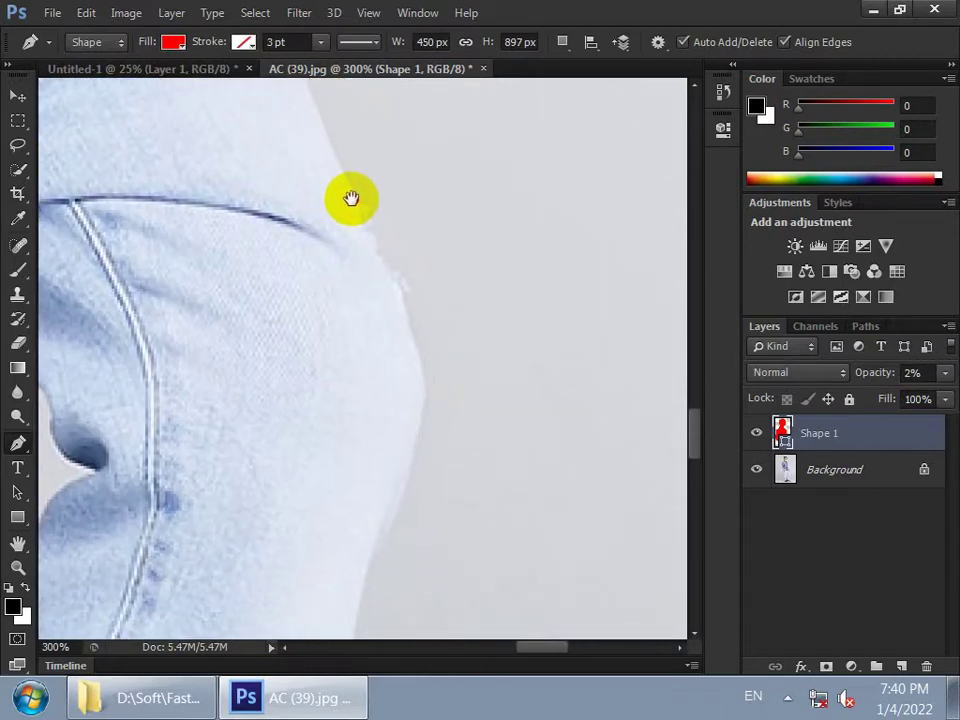
left_click(423, 373)
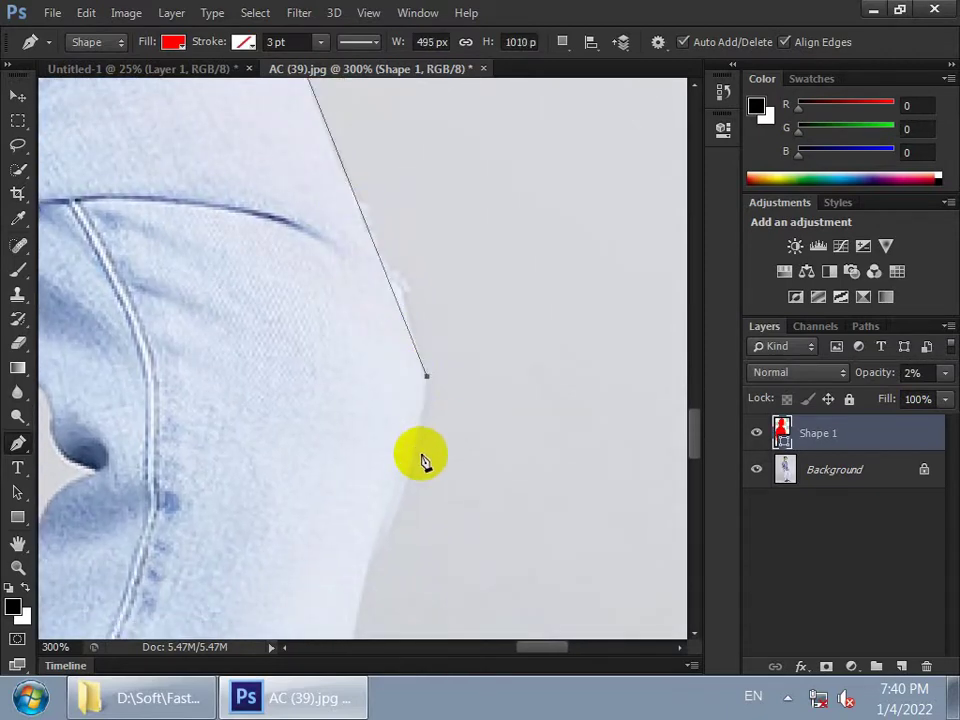
left_click_drag(428, 450, 492, 293)
left_click(450, 394)
left_click_drag(420, 443, 452, 264)
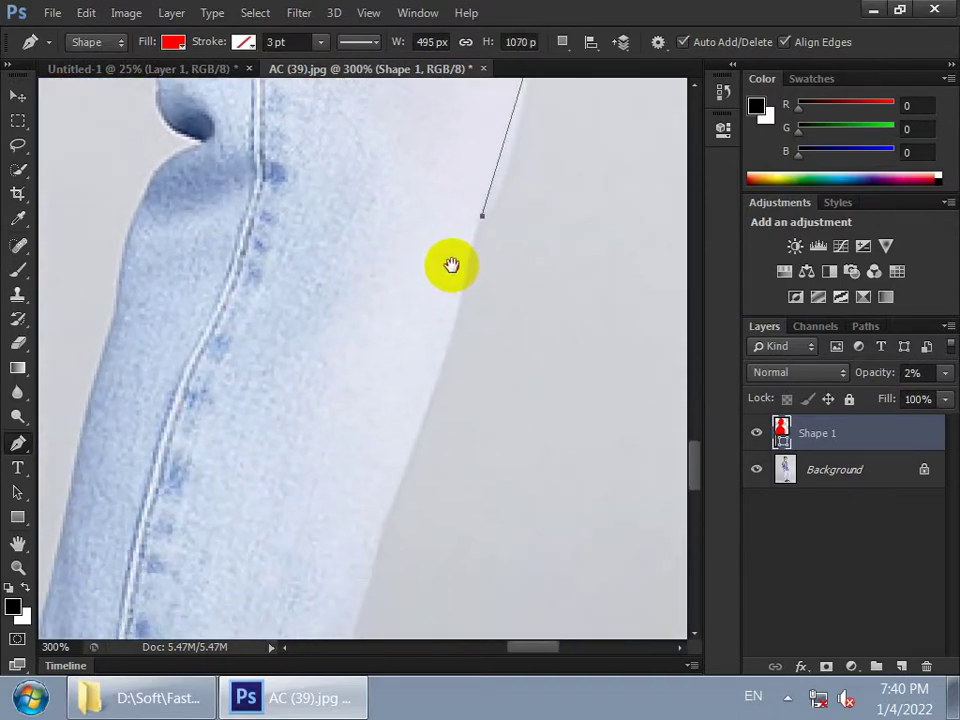
left_click(424, 426)
left_click_drag(384, 435, 459, 229)
left_click(428, 444)
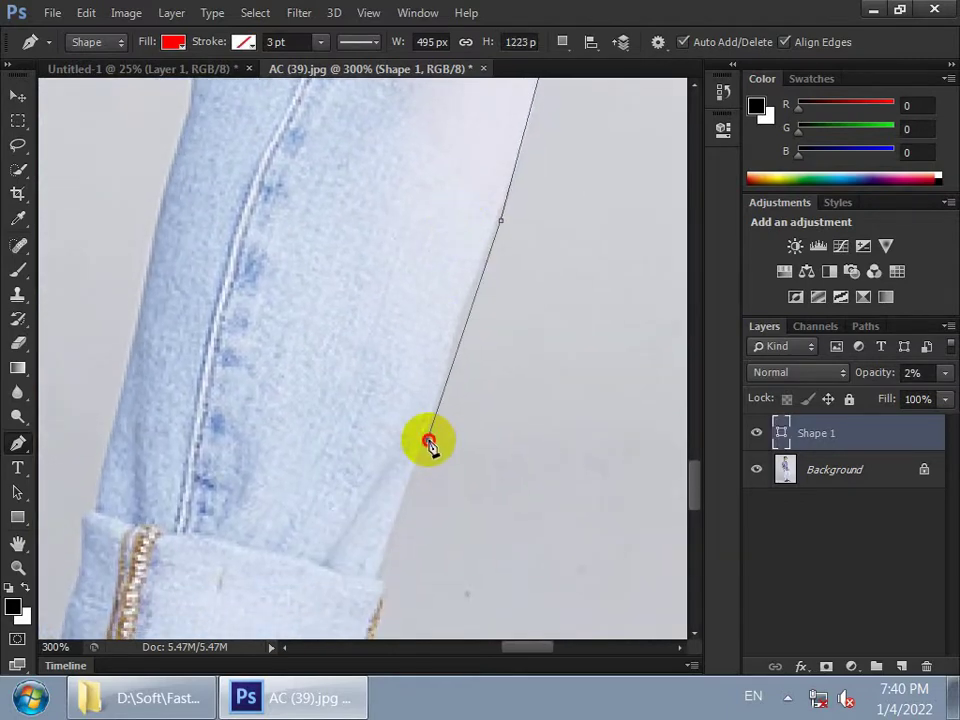
Outline the trouser cuff's edge, lower corner and bottom edge
left_click_drag(428, 444, 489, 243)
left_click(444, 385)
mouse_move(415, 552)
left_mouse_down()
mouse_move(440, 397)
mouse_move(381, 289)
left_mouse_up()
left_click(435, 387)
left_click(402, 378)
Connect the outline from the cuff down the ankle to the shoe's top edge
left_click(441, 364)
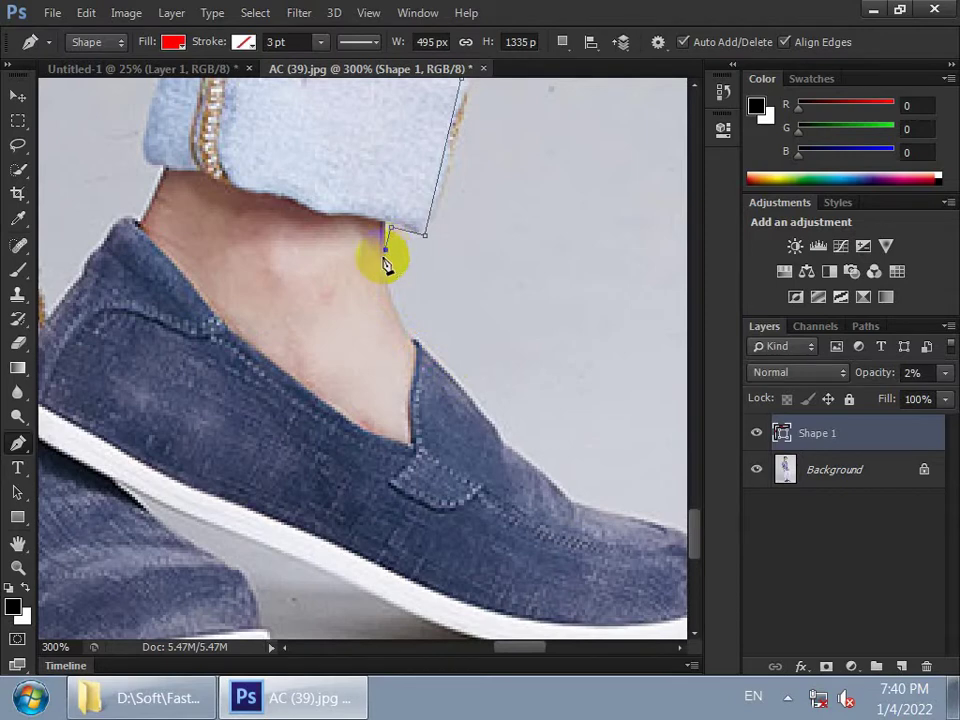
left_click(390, 286)
left_click(409, 339)
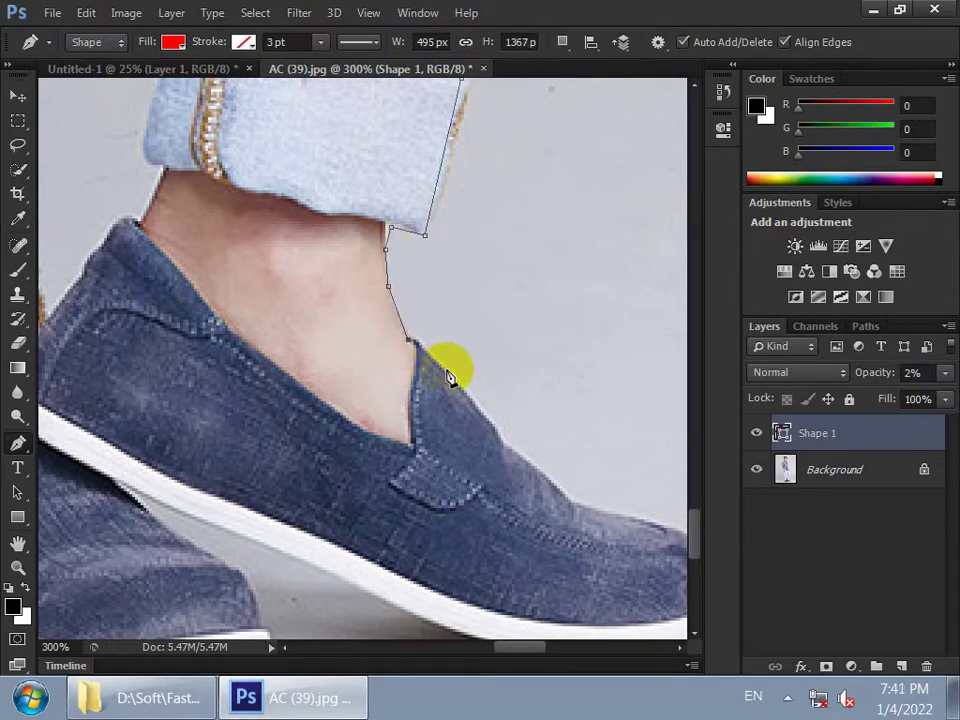
left_click(514, 452)
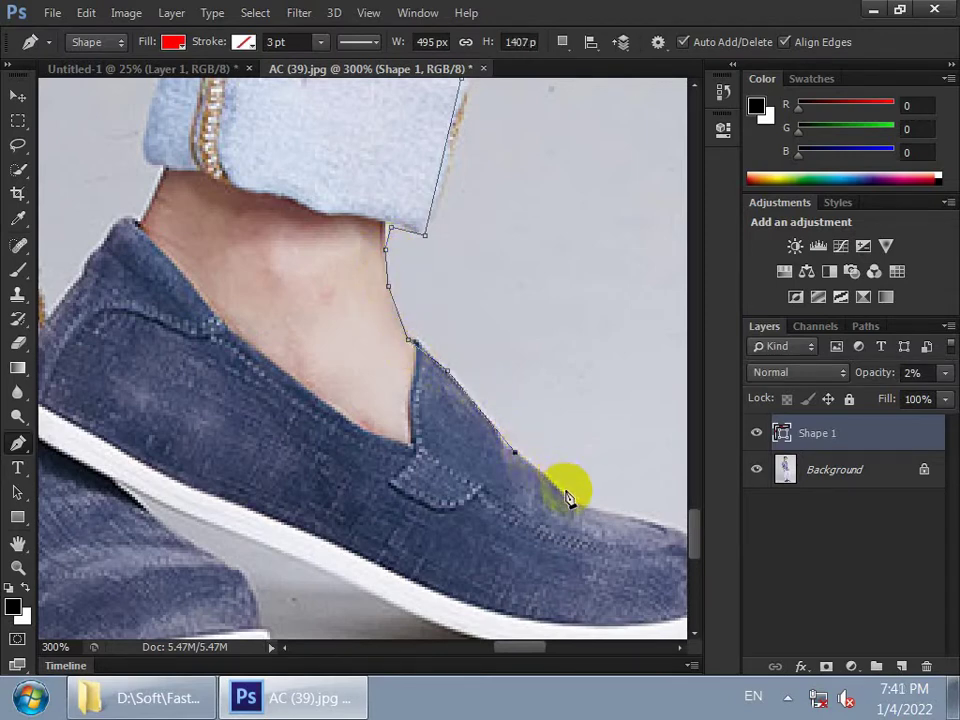
Trace around the first shoe's toe and along its sole
left_click_drag(589, 482, 335, 218)
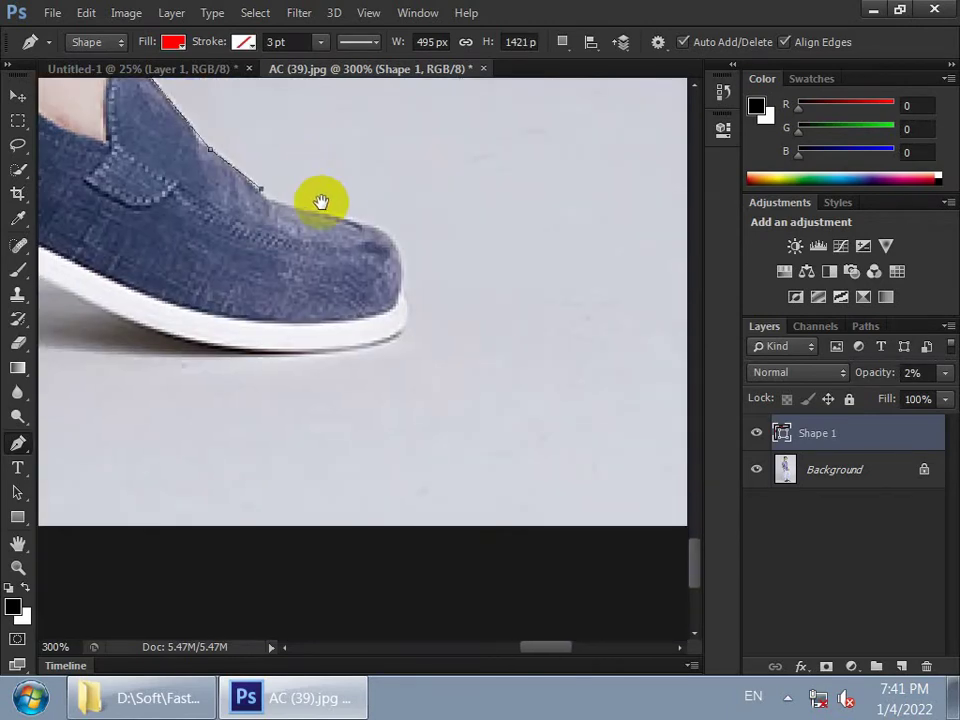
left_click(354, 220)
left_click(396, 242)
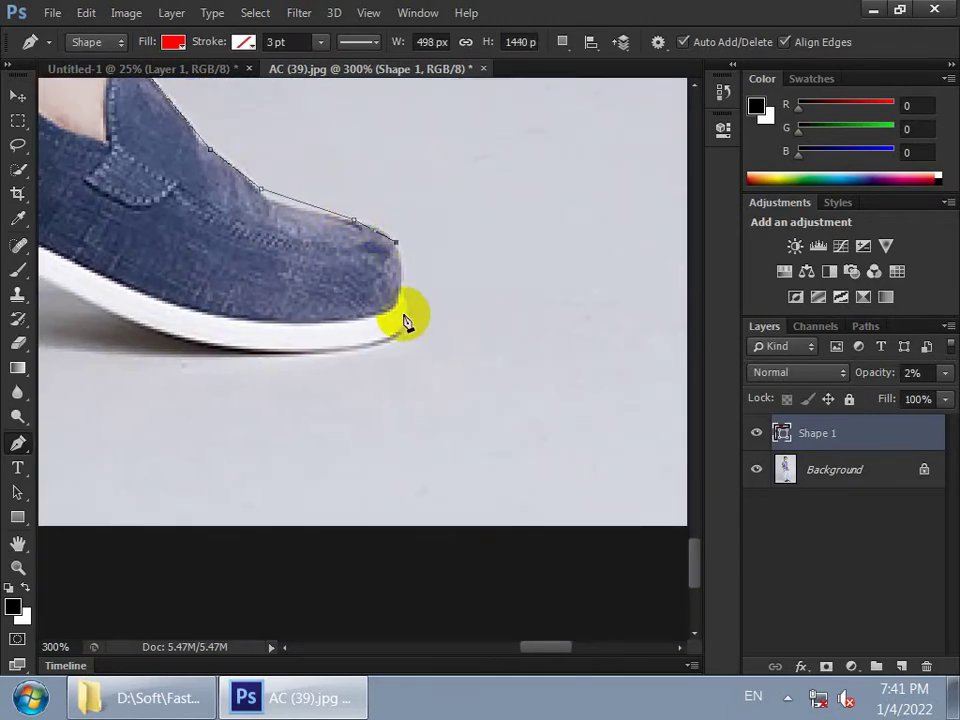
left_click(404, 315)
left_click(358, 345)
scroll(283, 253, "left", 5)
scroll(283, 253, "down", 2)
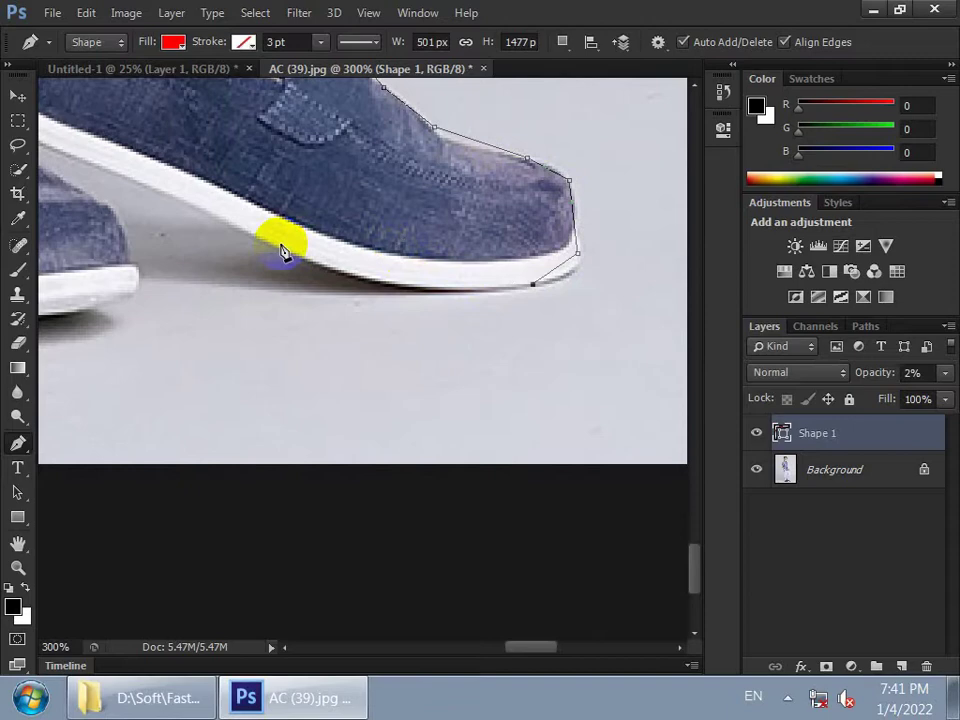
left_click(73, 152)
Trace the other shoe's toe and along its sole bottom
scroll(150, 156, "left", 5)
scroll(150, 156, "up", 1)
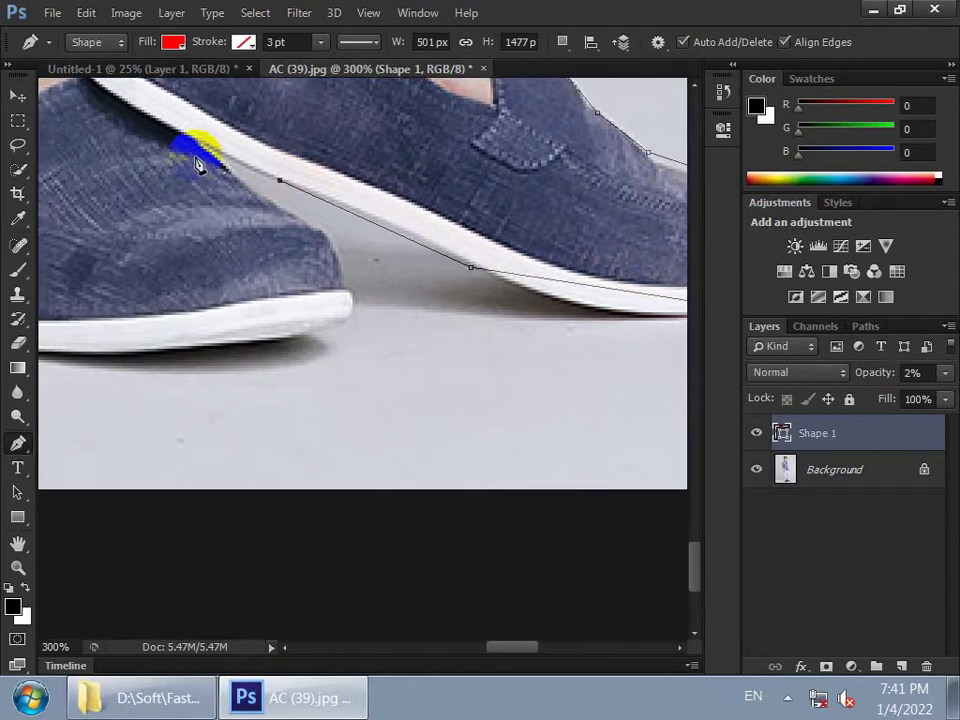
left_click(331, 247)
left_click(344, 312)
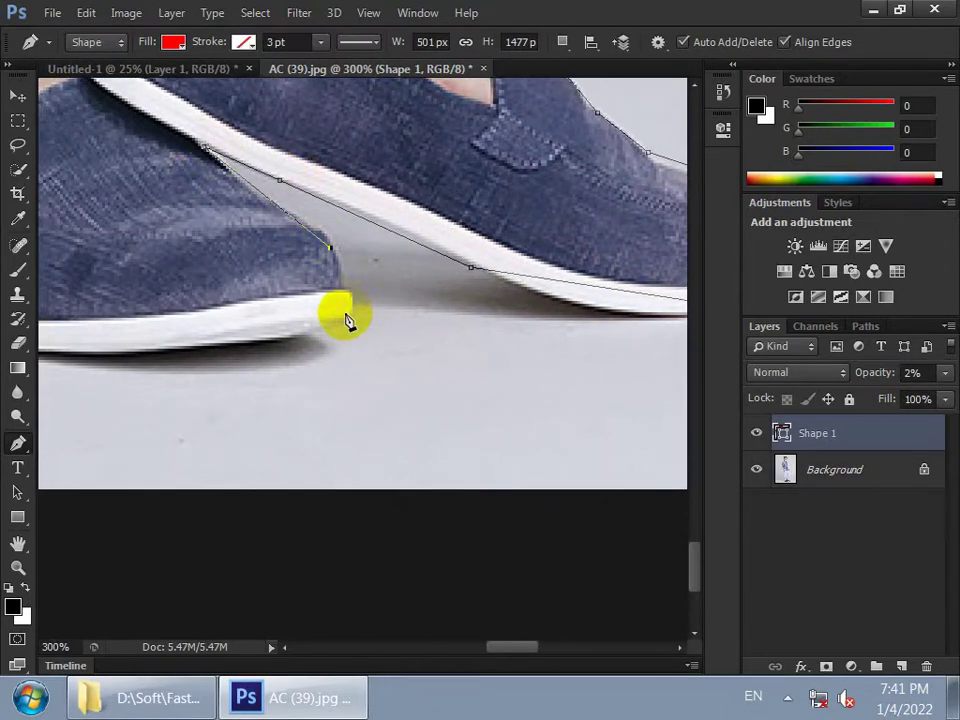
scroll(317, 208, "down", 3)
scroll(317, 208, "left", 5)
left_click(280, 242)
left_click(140, 243)
Trace up the shoe heel and ankle to the cuff bottom
scroll(150, 195, "left", 5)
scroll(150, 195, "up", 1)
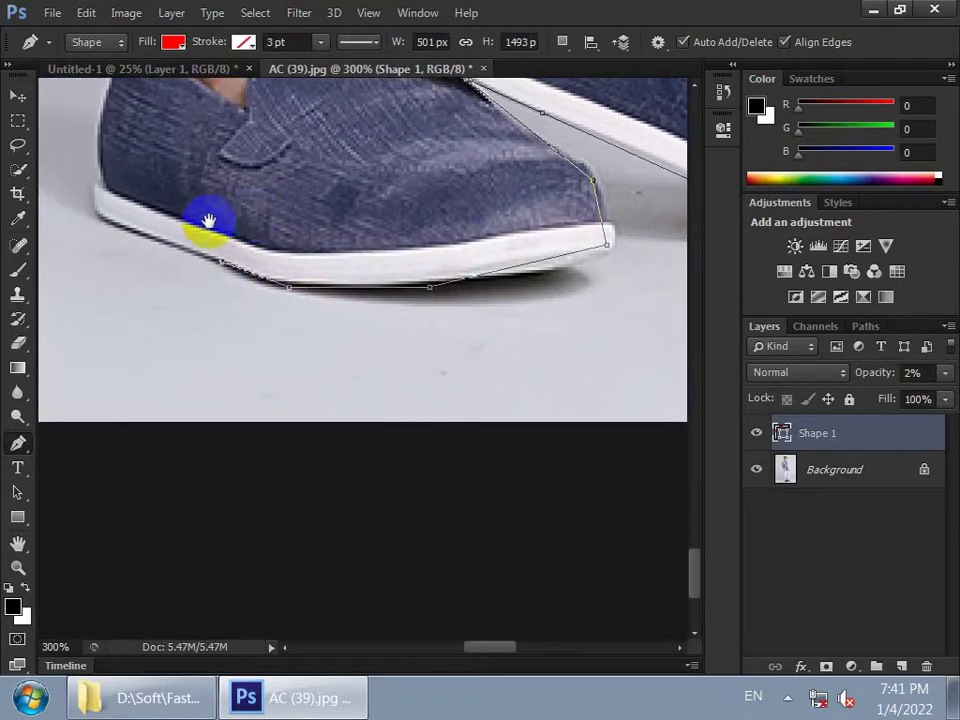
left_click(93, 192)
left_click(107, 132)
scroll(107, 133, "up", 4)
scroll(107, 133, "left", 2)
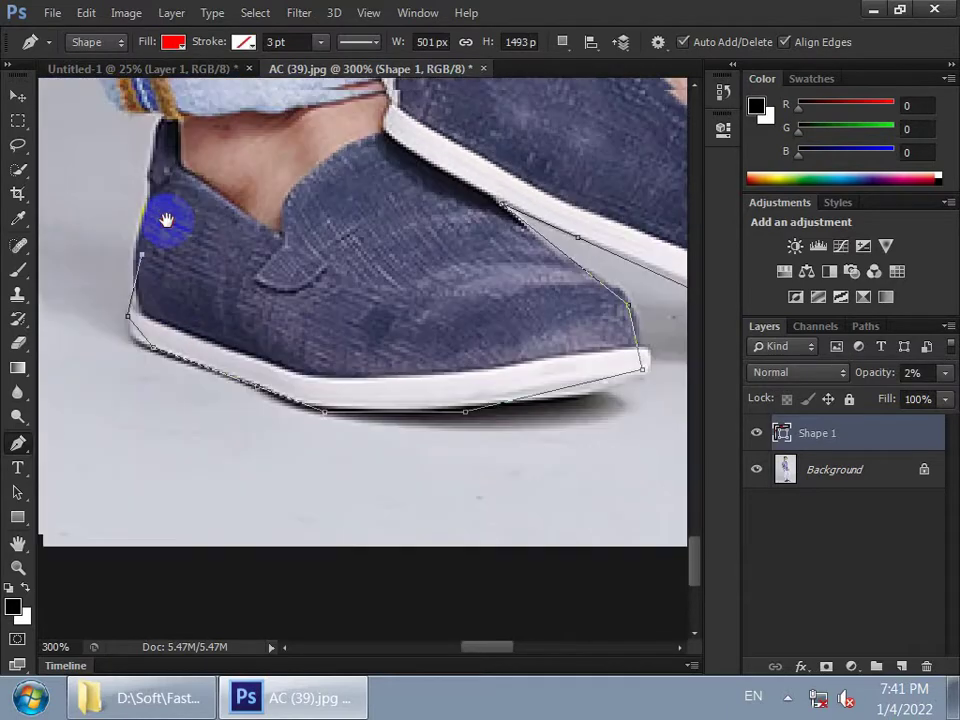
left_click(190, 198)
left_click(147, 173)
left_click(141, 128)
Place Shape 1 outline anchors up the cuff and along the jeans' left edge
left_click(148, 97)
scroll(148, 97, "up", 2)
scroll(257, 229, "up", 4)
scroll(257, 229, "left", 2)
left_click(249, 193)
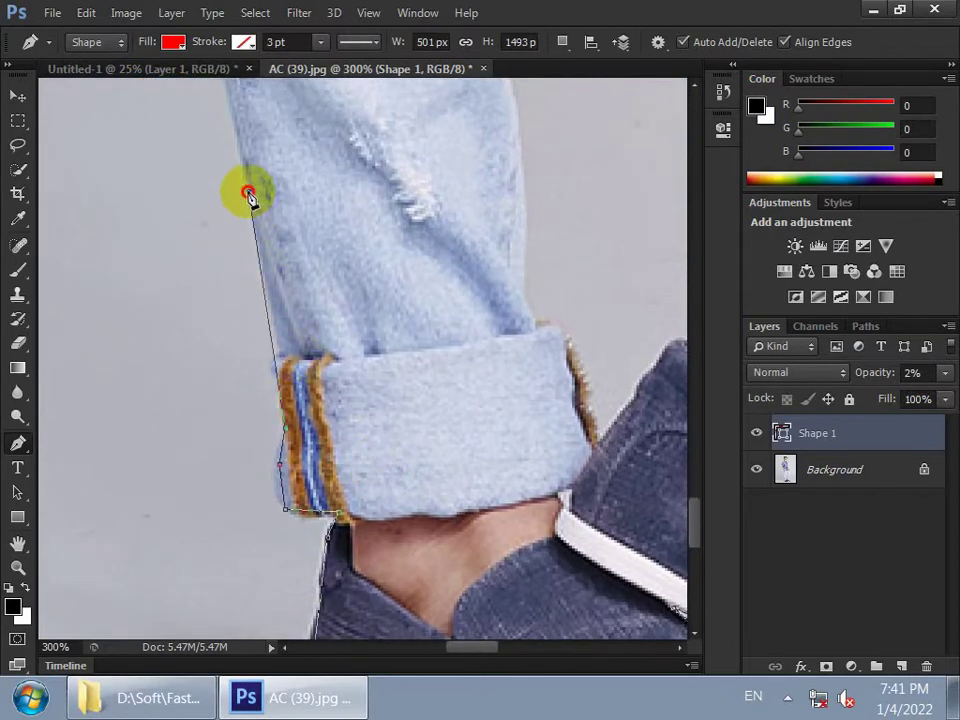
scroll(352, 296, "up", 4)
scroll(352, 296, "left", 2)
scroll(352, 296, "up", 4)
scroll(352, 296, "left", 2)
left_click(355, 269)
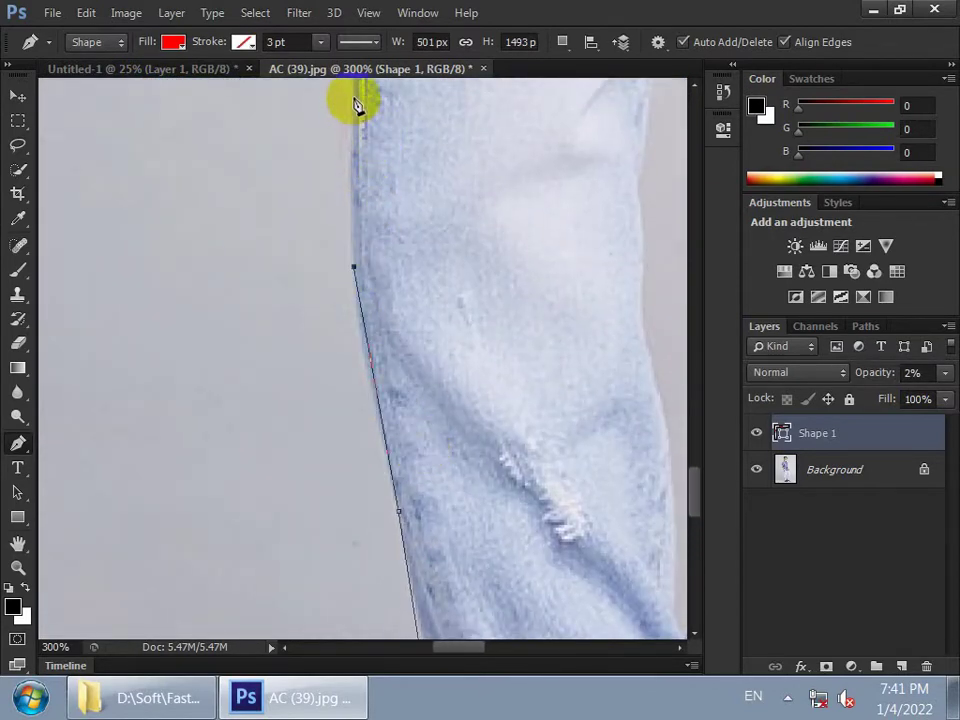
left_click(356, 97)
scroll(358, 97, "up", 1)
left_click_drag(365, 112, 354, 450)
Continue the outline anchors up the jeans edge to the pocket below the hand
left_click(369, 240)
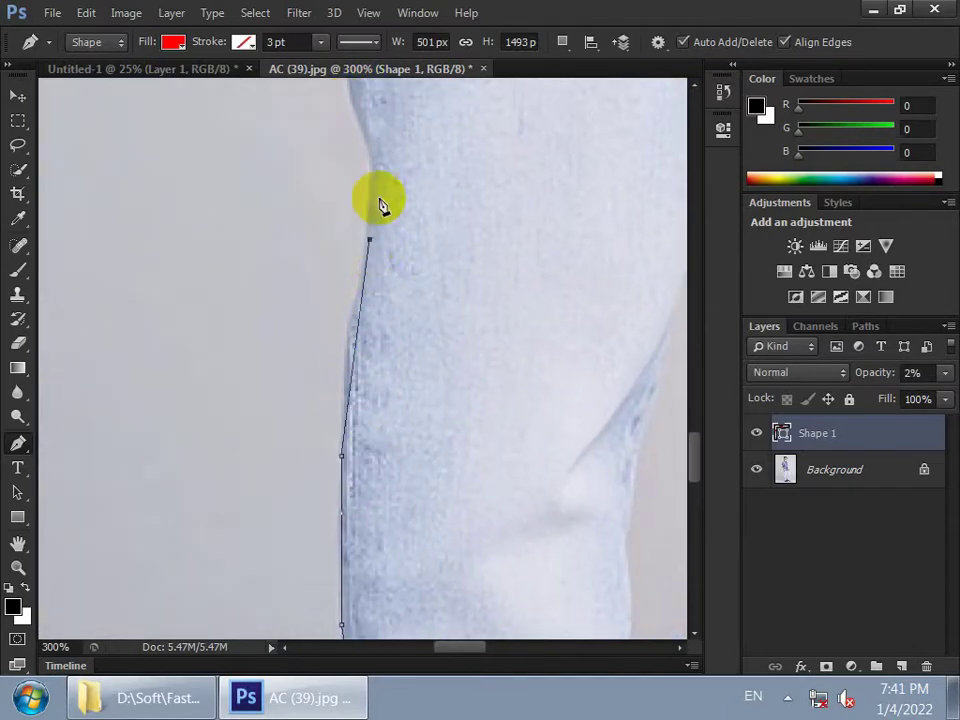
left_click(375, 160)
scroll(435, 154, "up", 5)
scroll(435, 154, "left", 1)
left_click(401, 358)
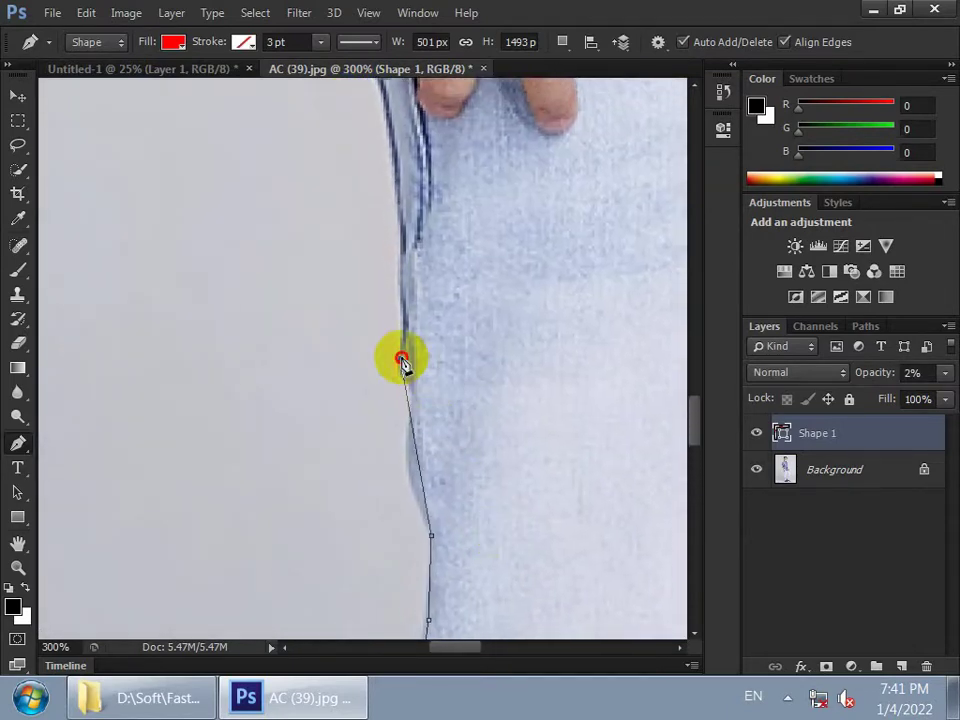
left_click(404, 197)
scroll(392, 171, "up", 5)
scroll(392, 171, "left", 1)
Trace anchors over the fingers, wrist and forearm, closing the outline at its starting anchor
left_click(424, 437)
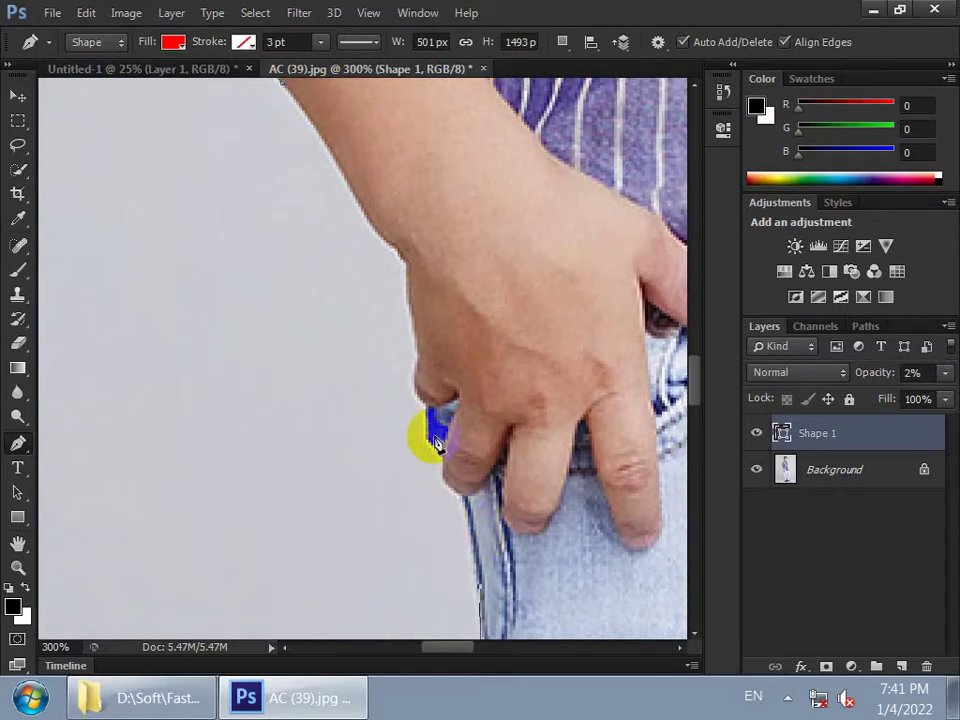
left_click(424, 348)
left_click(403, 263)
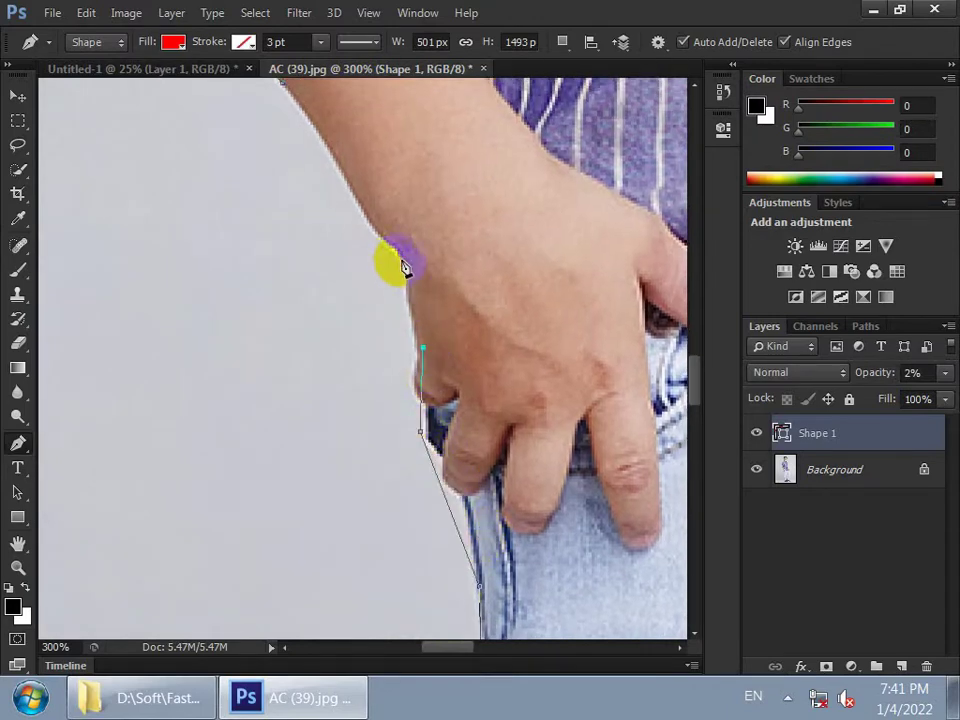
left_click(368, 222)
scroll(372, 228, "up", 5)
scroll(375, 235, "left", 1)
left_click(461, 415)
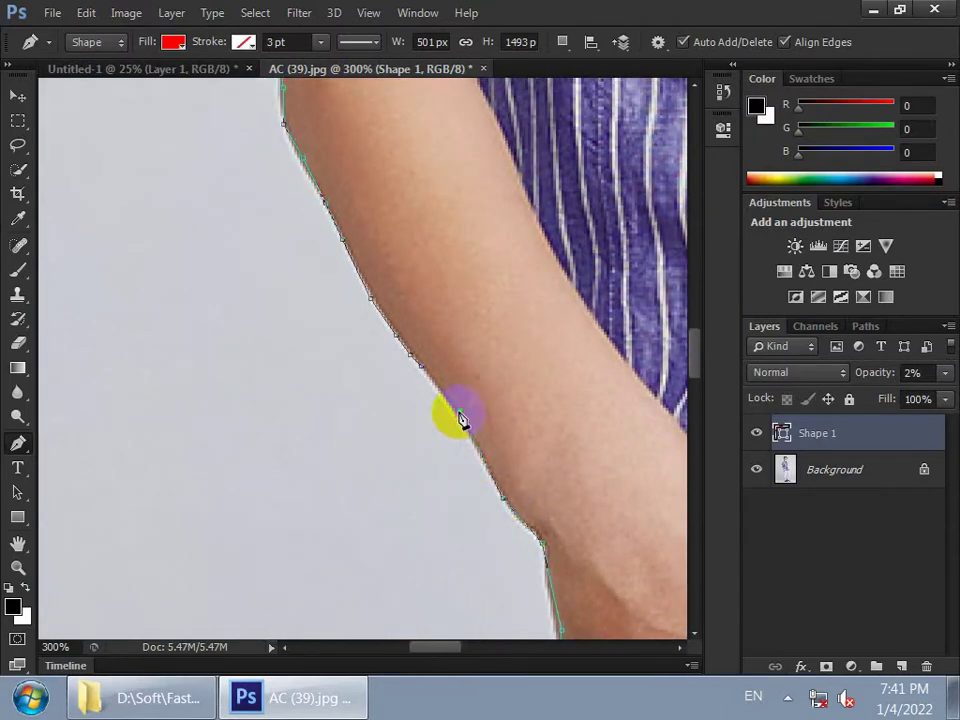
left_click(423, 372)
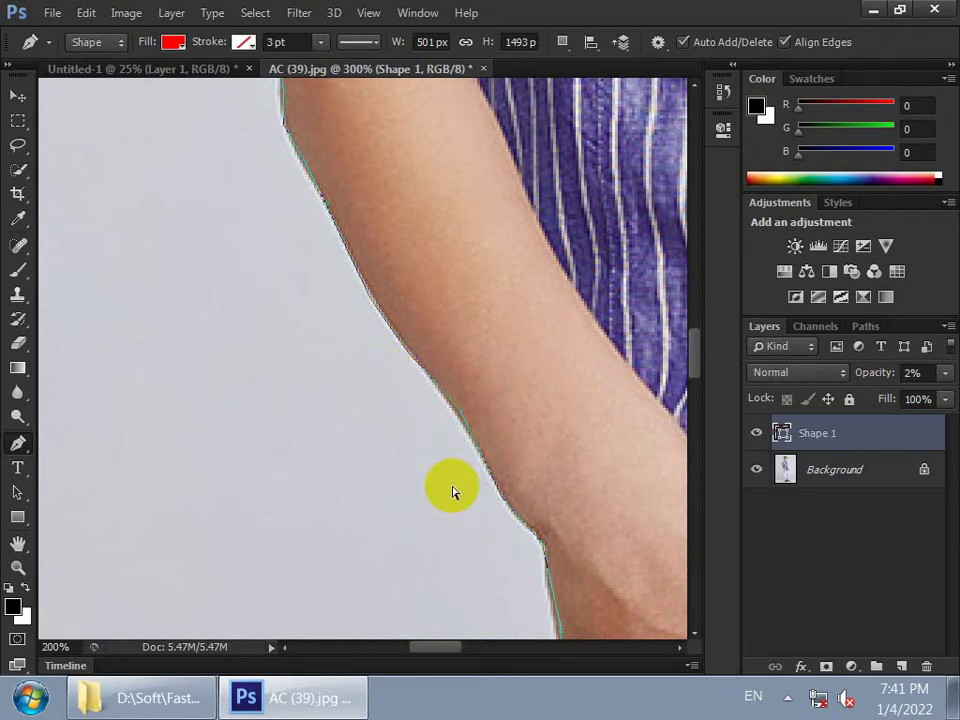
Zoom out so the whole boy photo fits in view
scroll(452, 490, "down", 1)
scroll(452, 490, "down", 2)
scroll(452, 490, "down", 1)
scroll(452, 490, "down", 1)
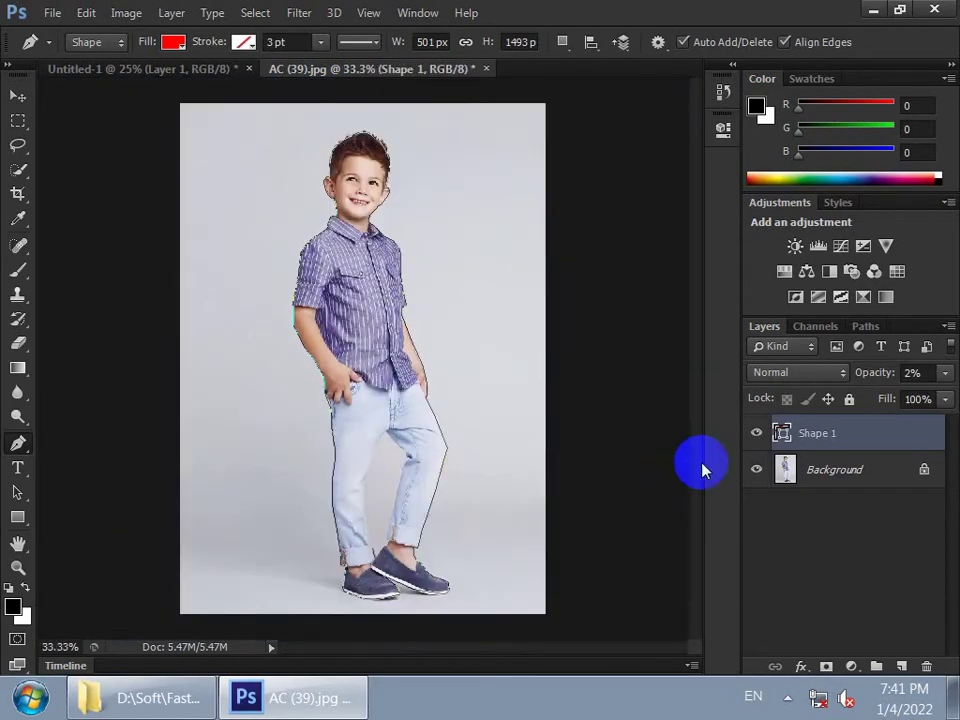
left_click(940, 373)
Raise Shape 1's opacity from 2% to 17% and load its outline as a selection
left_click_drag(862, 399, 873, 401)
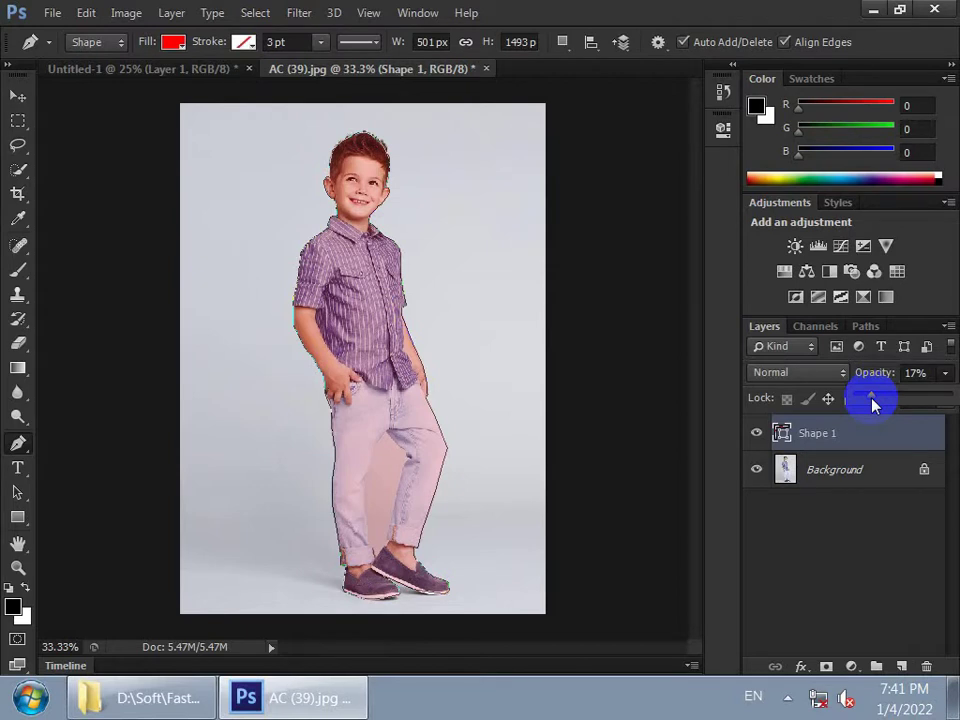
left_click(945, 374)
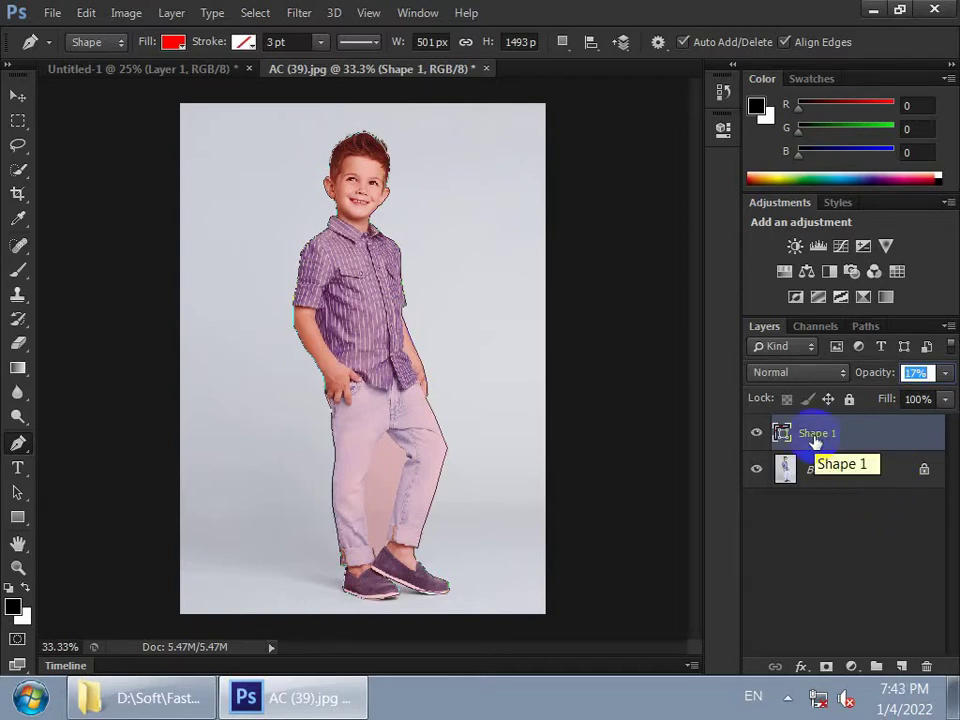
key("ctrl+Return")
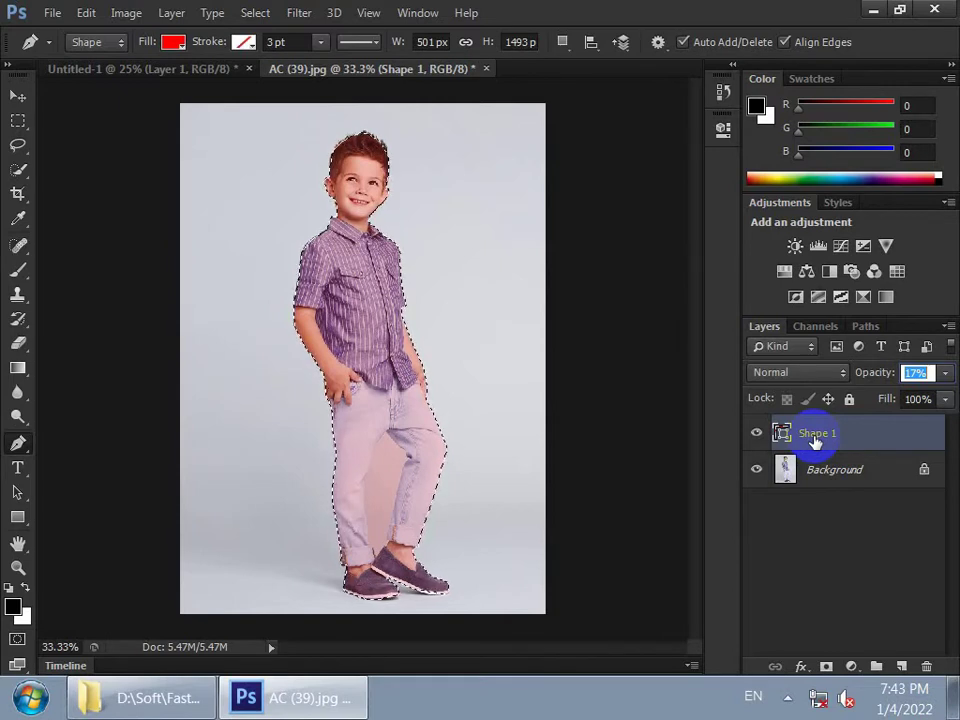
Paste the selected boy from Background onto the Untitled-1 forest image as Layer 2, then return to AC (39).jpg
left_click(870, 478)
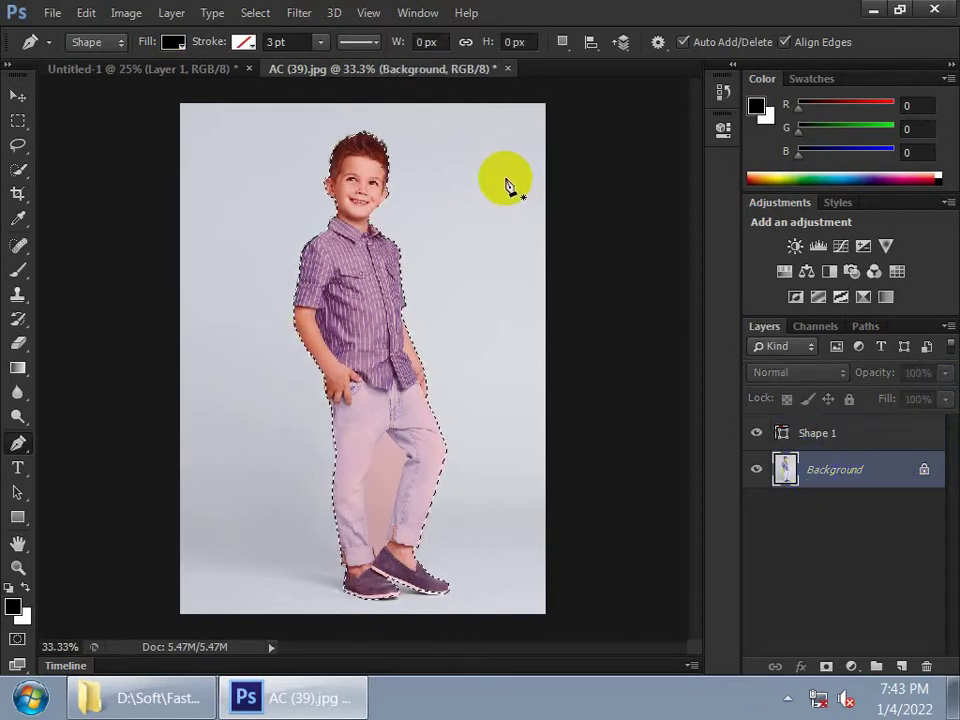
left_click(174, 86)
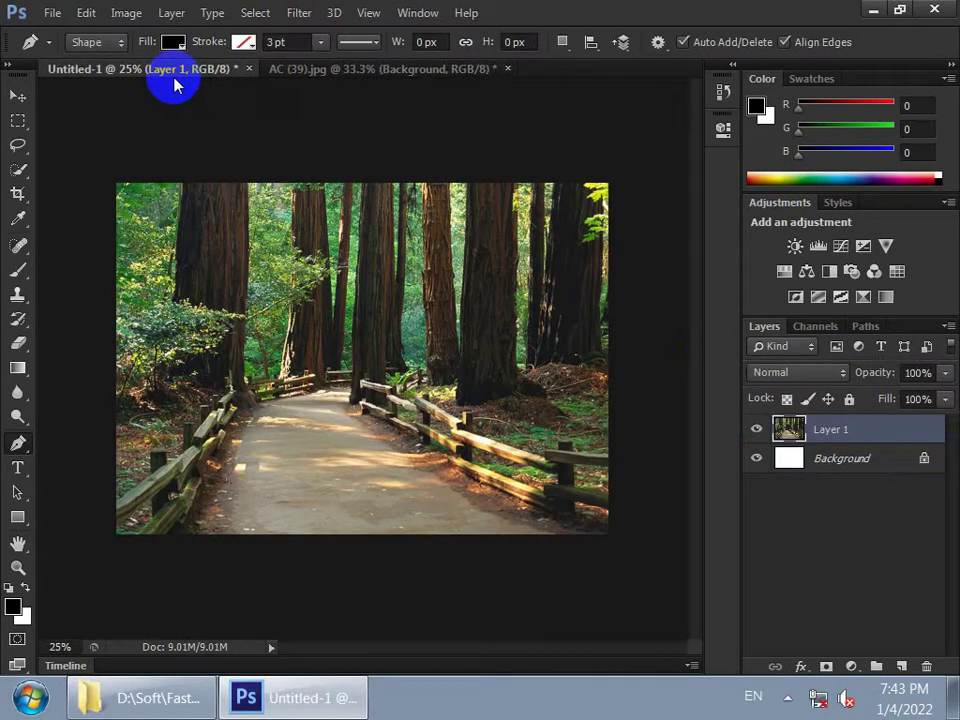
key("ctrl+v")
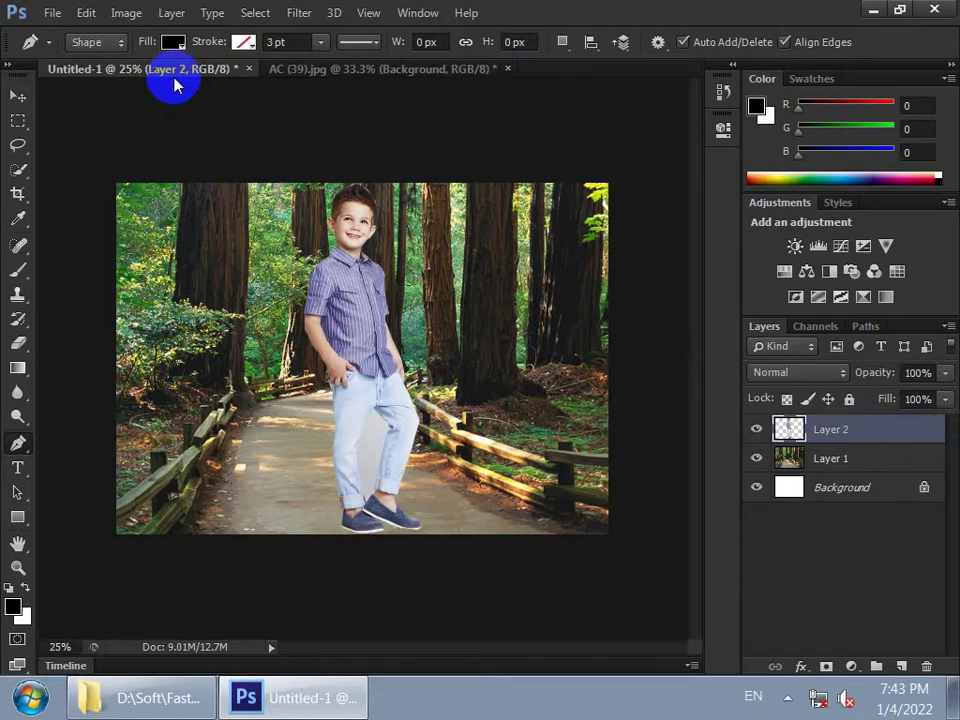
left_click(332, 69)
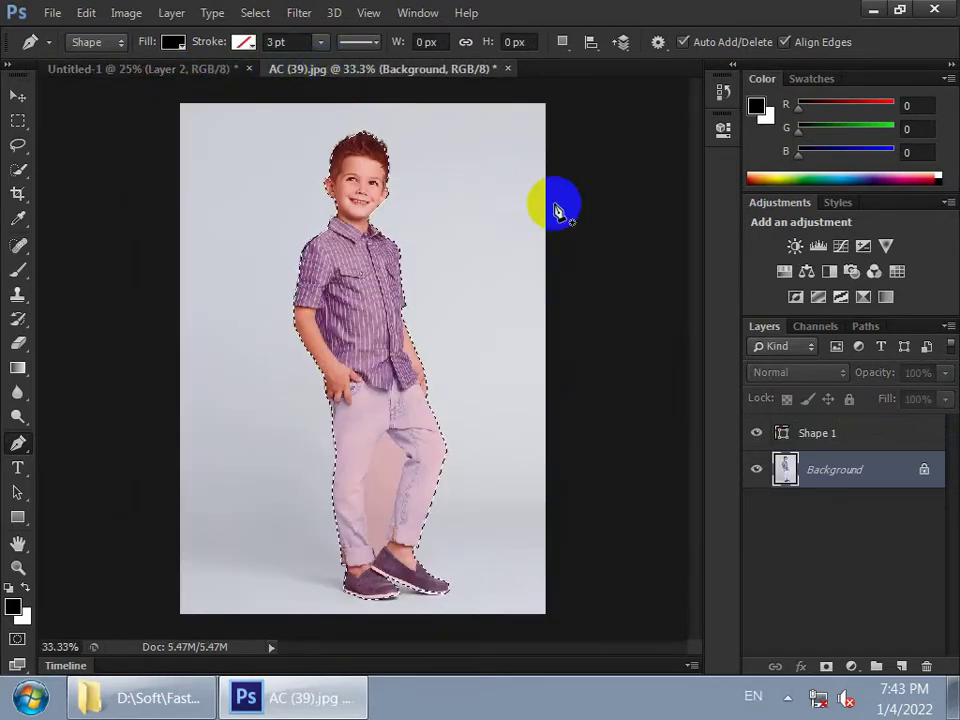
Nudge a Shape 1 path anchor near the boy's knee and load the outline as a selection
left_click(842, 442)
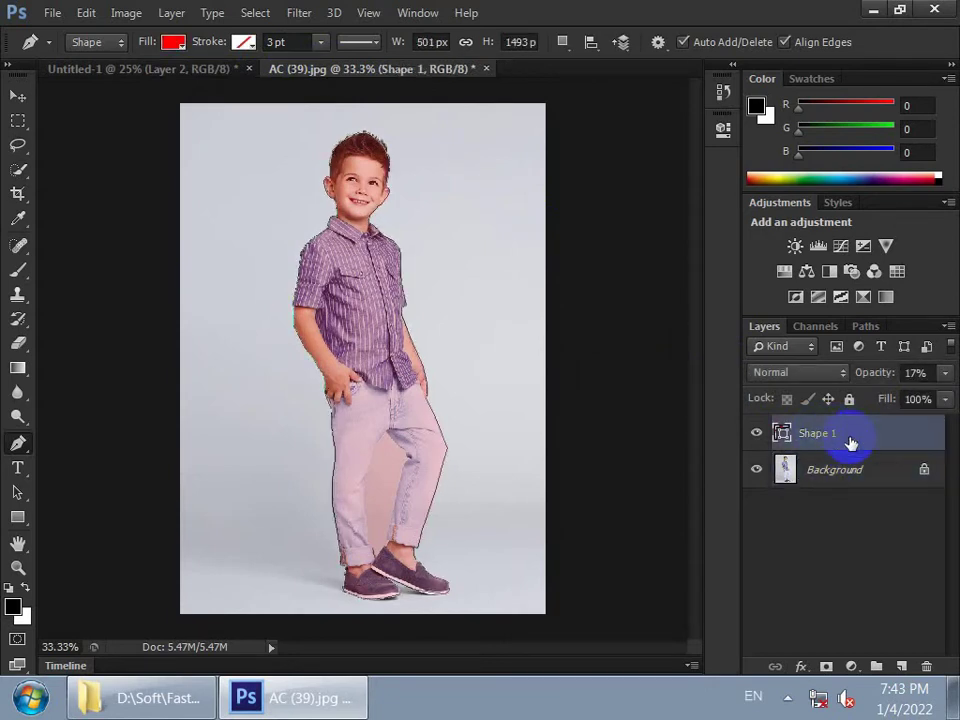
left_click(17, 443)
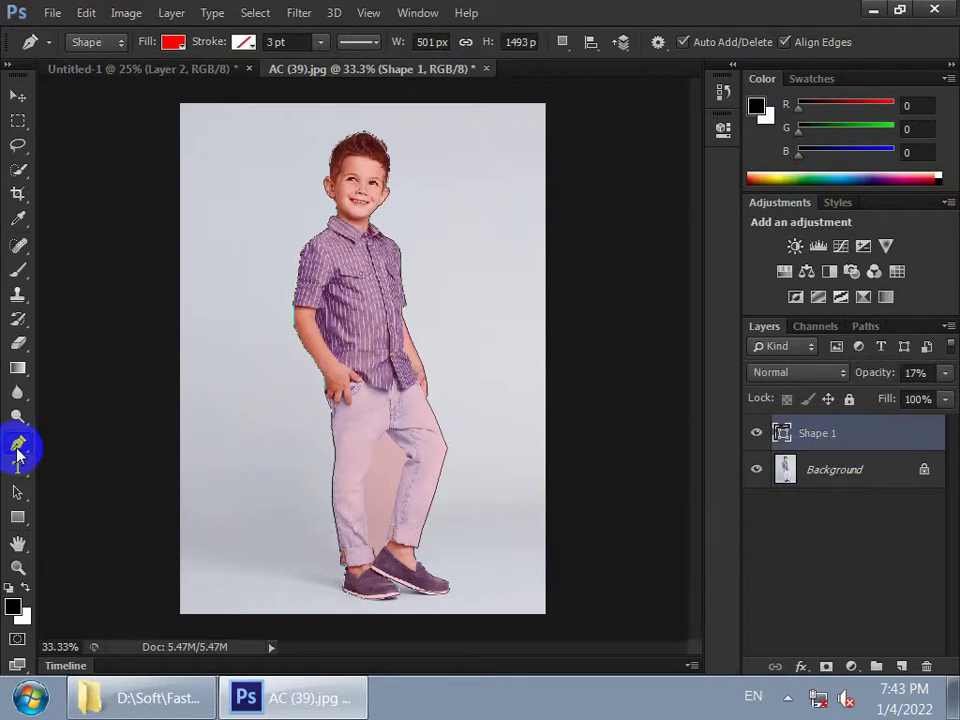
left_click(334, 468, "ctrl")
left_click_drag(449, 449, 447, 452)
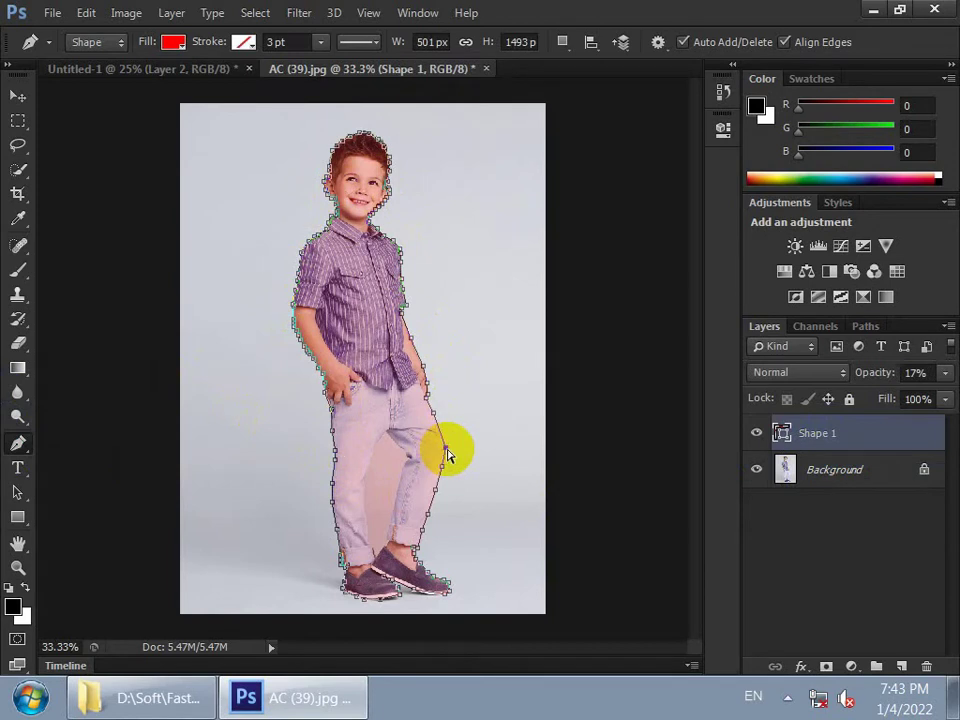
key("ctrl+Return")
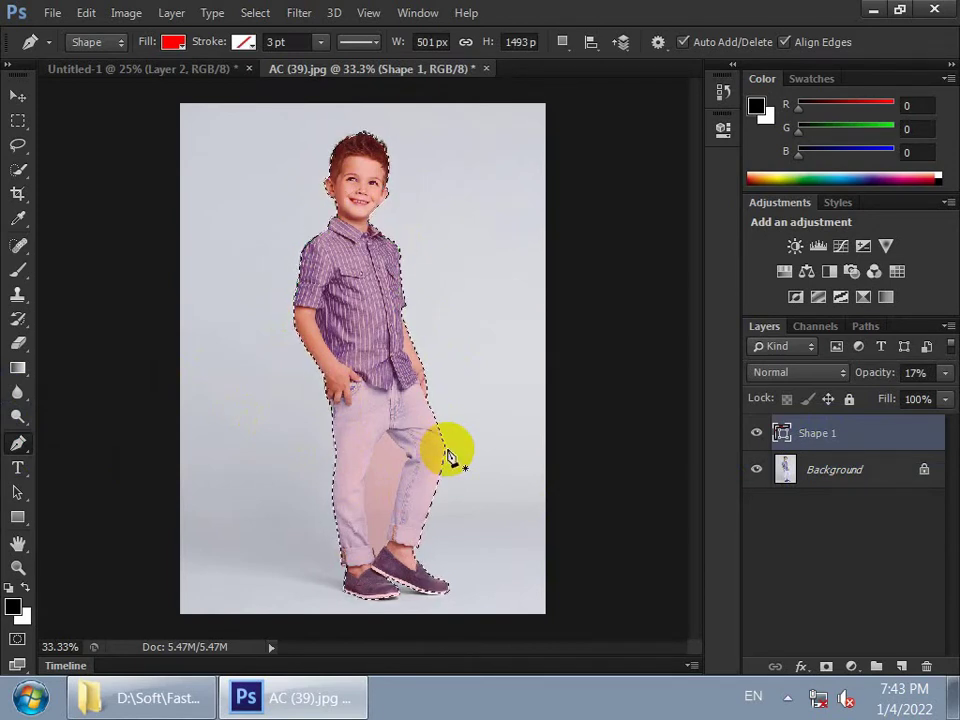
Paste a second boy copy into Untitled-1 as Layer 3 and move it right of the path
left_click_drag(746, 471, 810, 478)
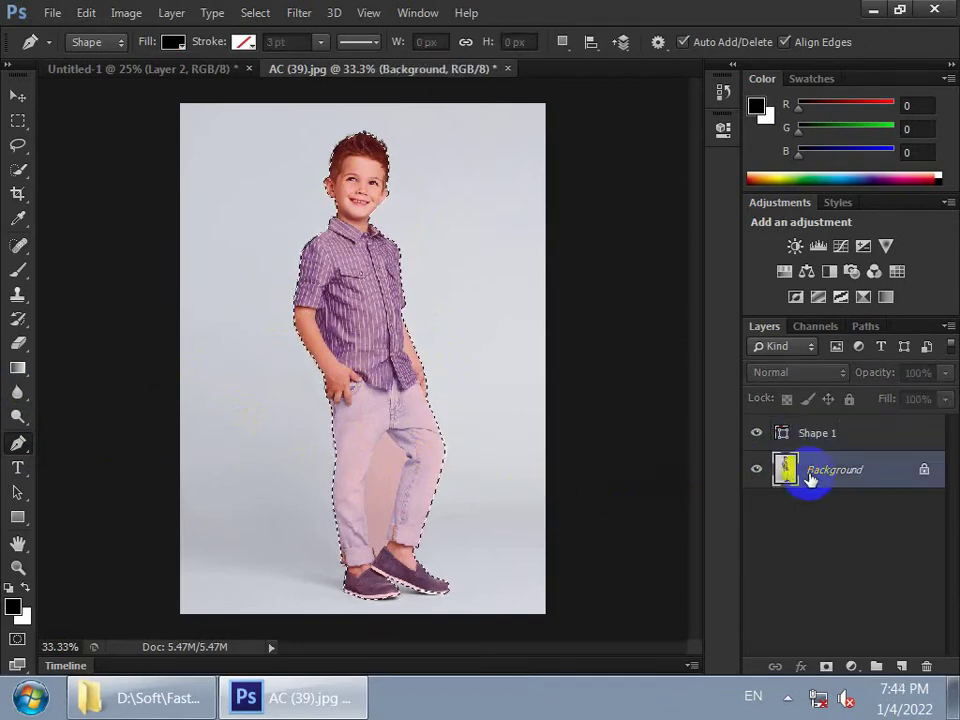
left_click_drag(349, 129, 152, 80)
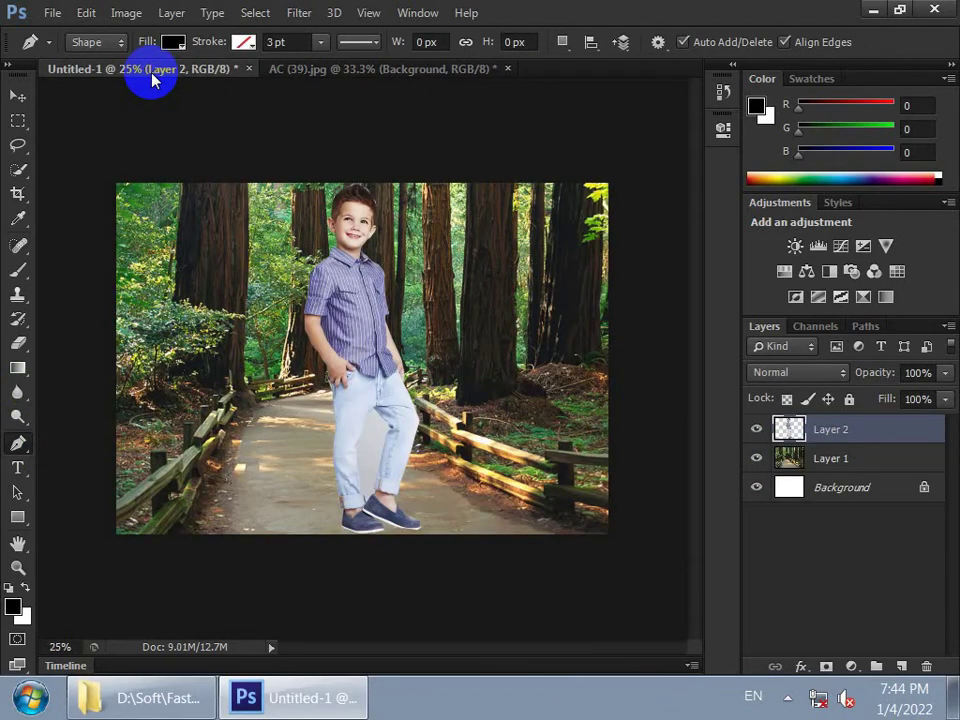
key("ctrl+shift+alt+n")
left_click(17, 96)
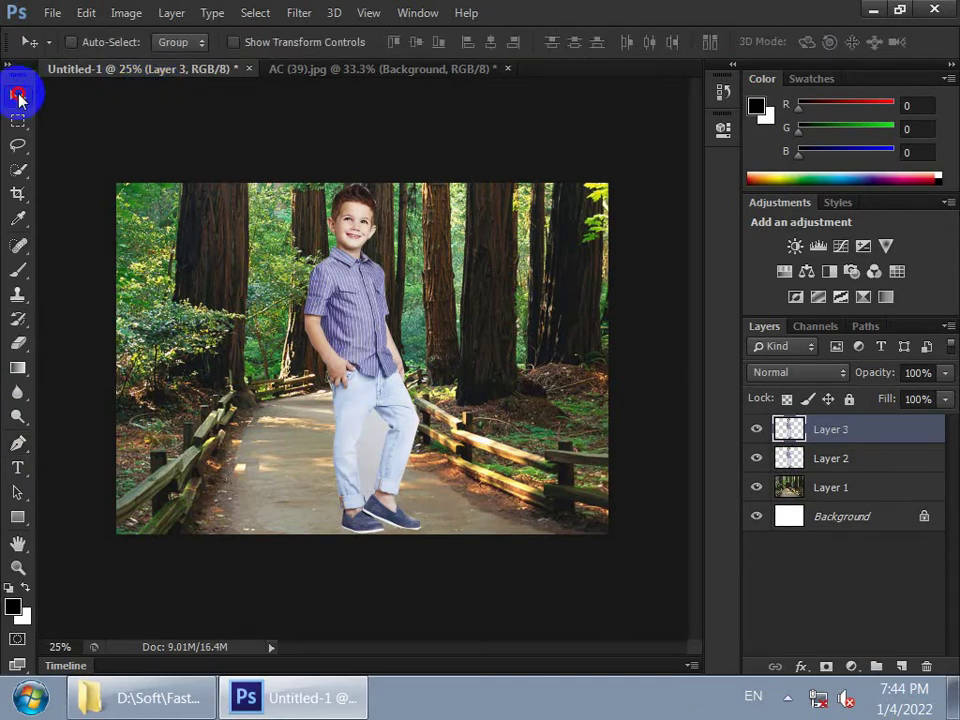
left_click_drag(330, 355, 490, 345)
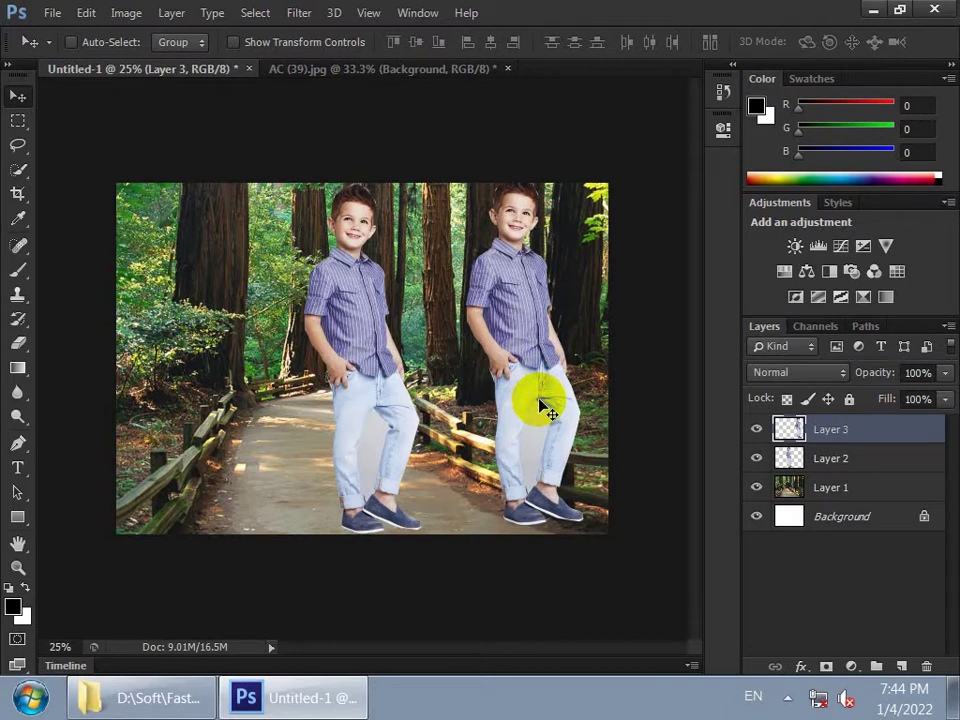
left_click(573, 400)
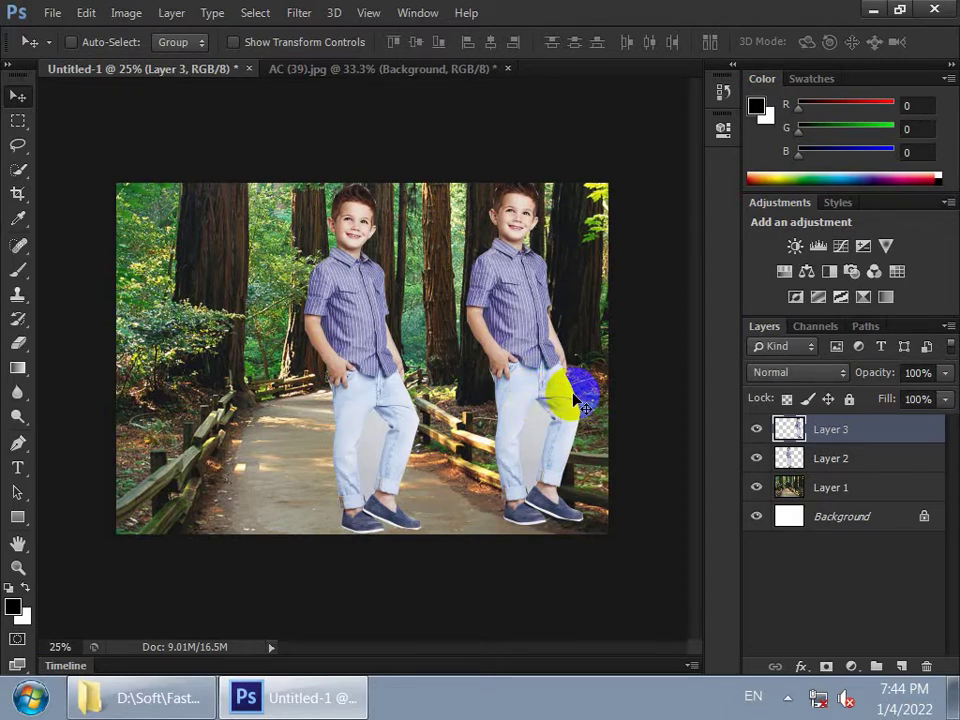
Return to AC (39).jpg, deselect, make Shape 1 active with the Pen, and zoom in on the hand
left_click(345, 70)
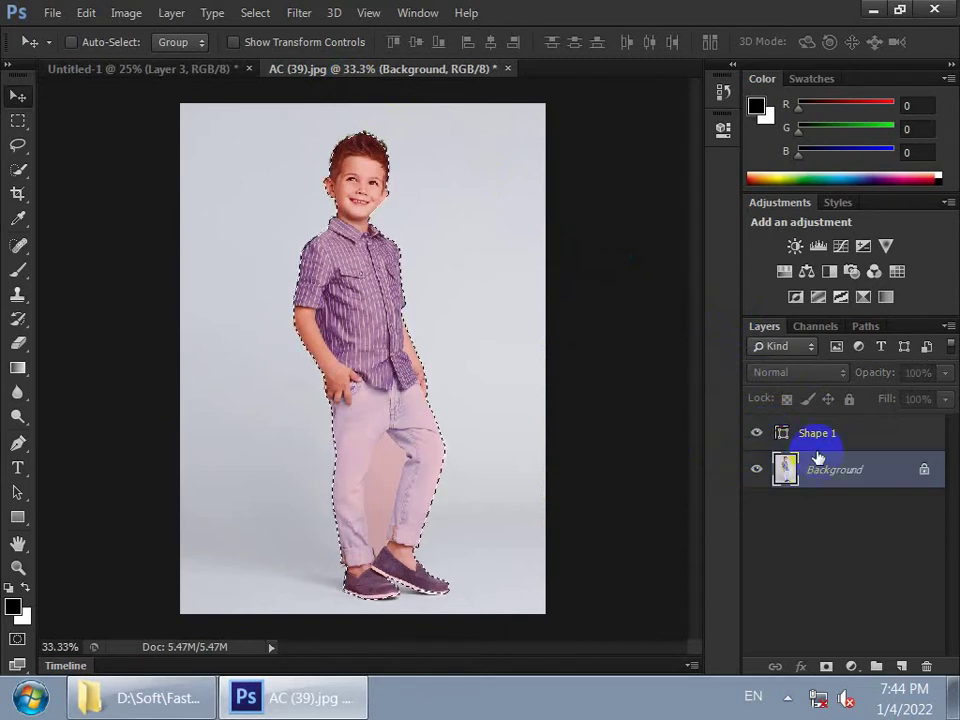
key("ctrl+d")
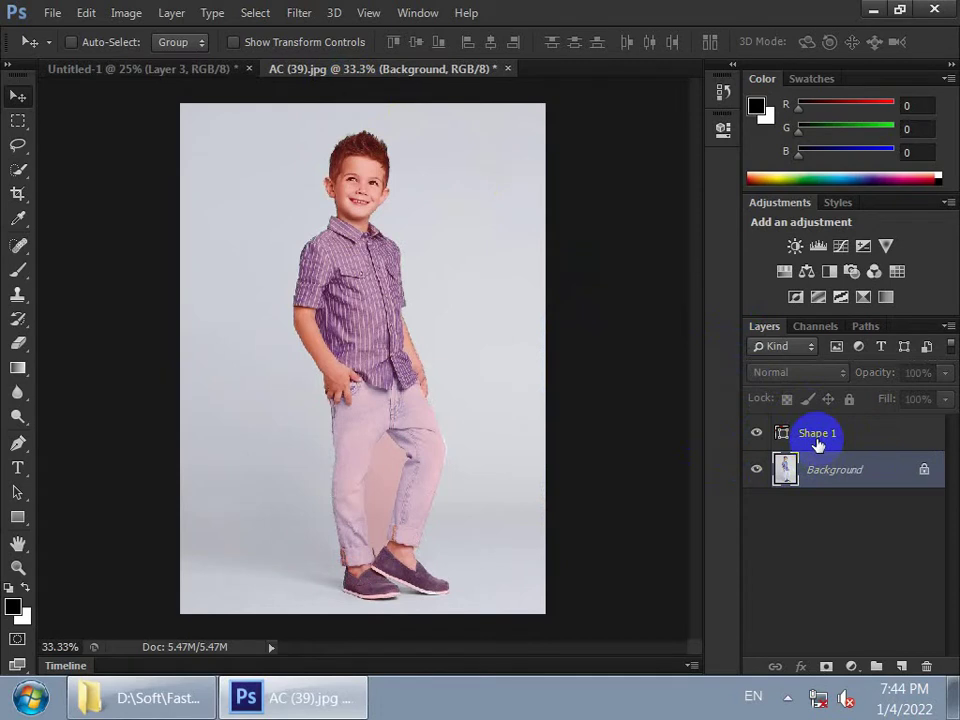
left_click(818, 440)
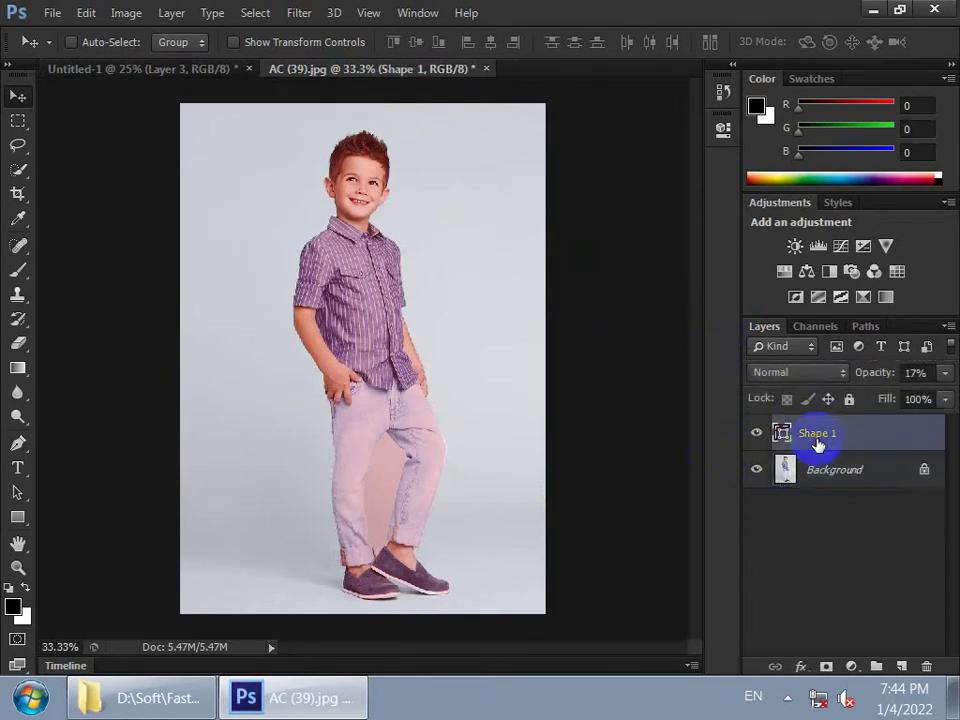
mouse_move(397, 230)
left_mouse_down()
mouse_move(348, 172)
mouse_move(227, 113)
left_mouse_up()
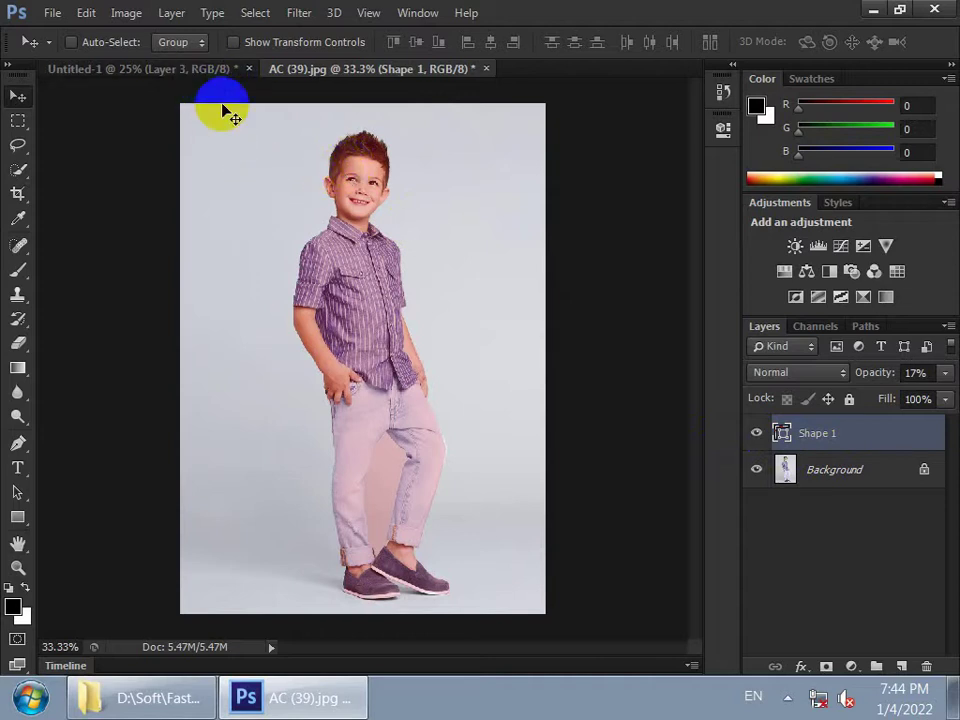
left_click(18, 445)
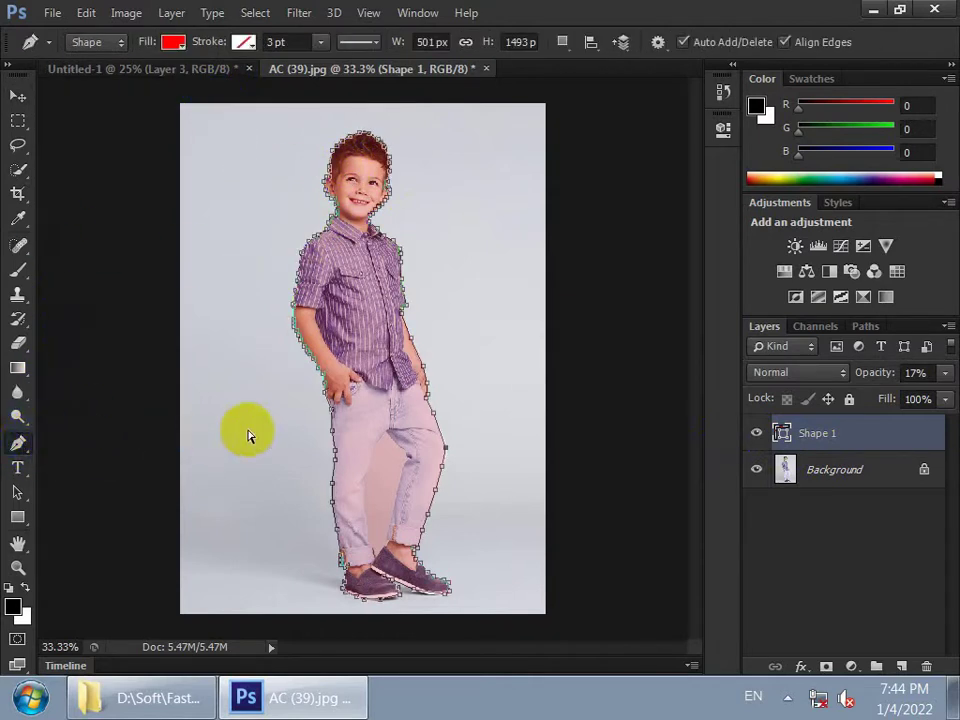
key("Return")
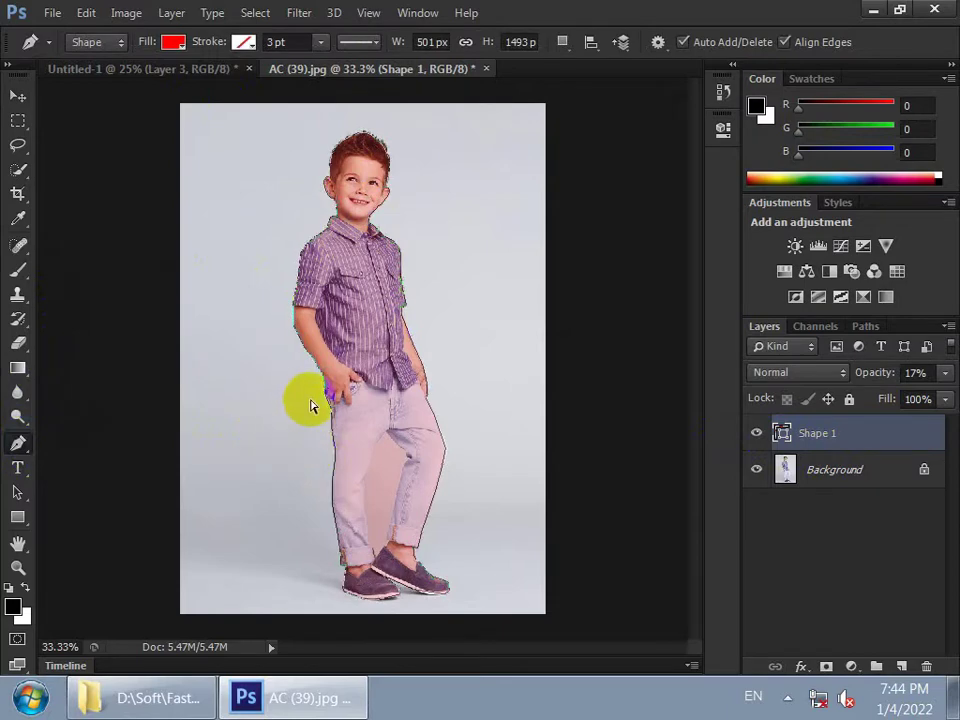
left_click(310, 405, "ctrl")
left_click(310, 405, "ctrl")
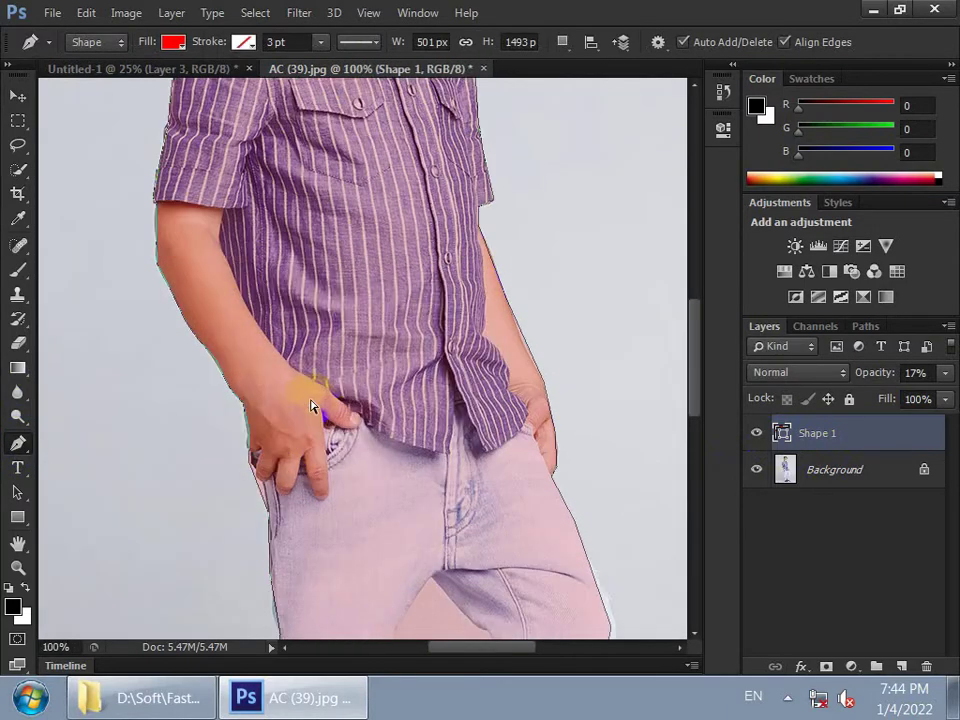
Add an anchor at the fingers and bend the Shape 1 outline to follow the hip edge
scroll(279, 456, "down", 1)
scroll(289, 467, "down", 3)
scroll(274, 485, "down", 2)
left_click_drag(274, 485, 306, 381)
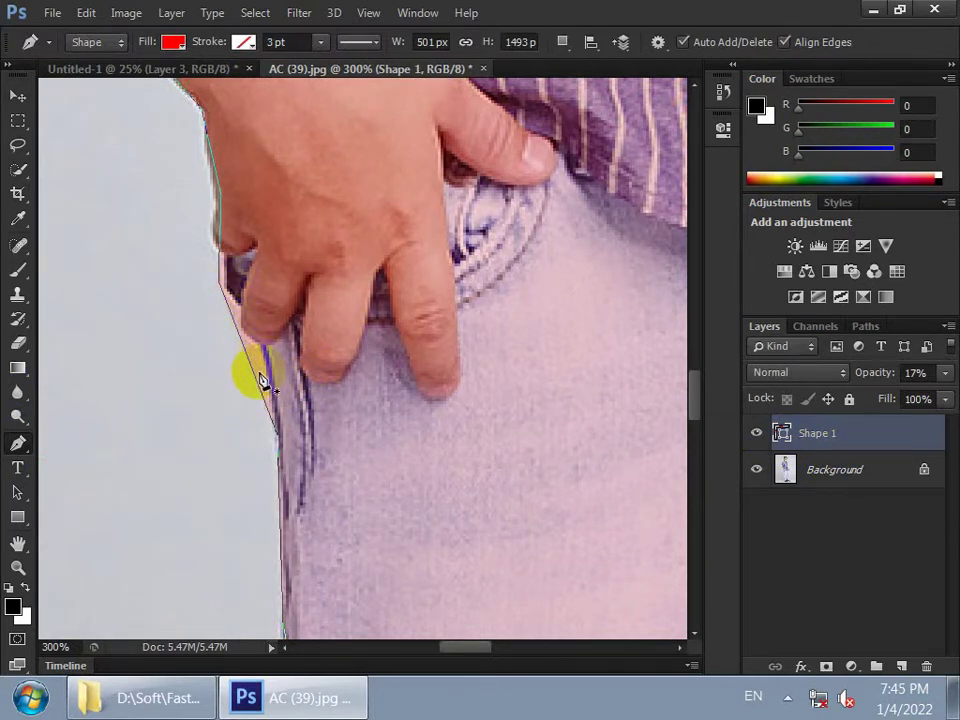
left_click(257, 380)
left_click(256, 380)
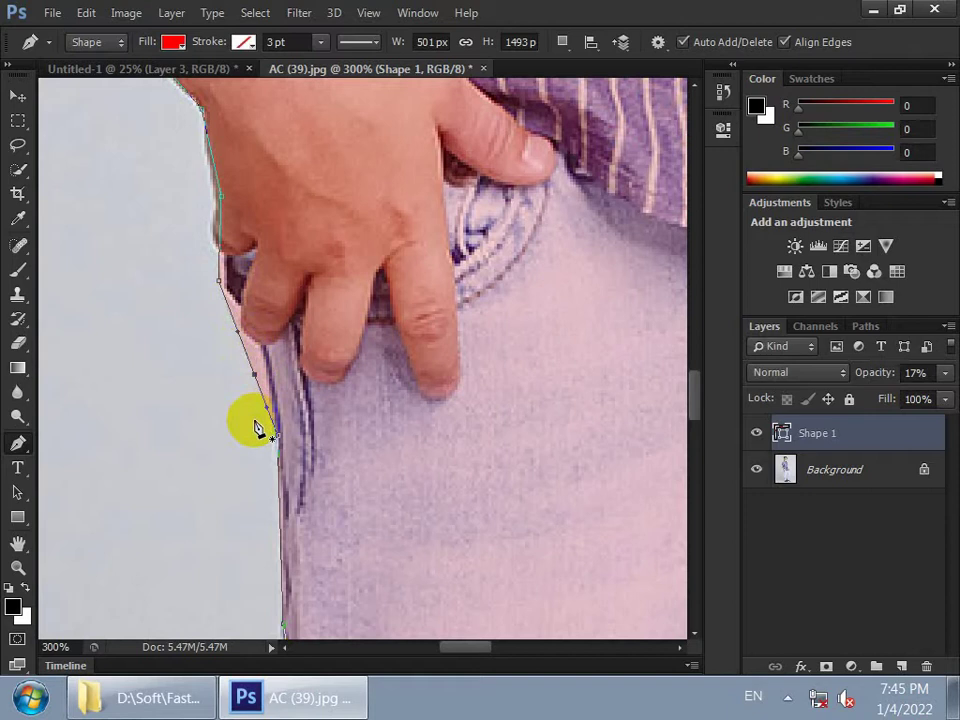
left_click(256, 378)
left_click(263, 363)
left_click_drag(263, 363, 263, 403)
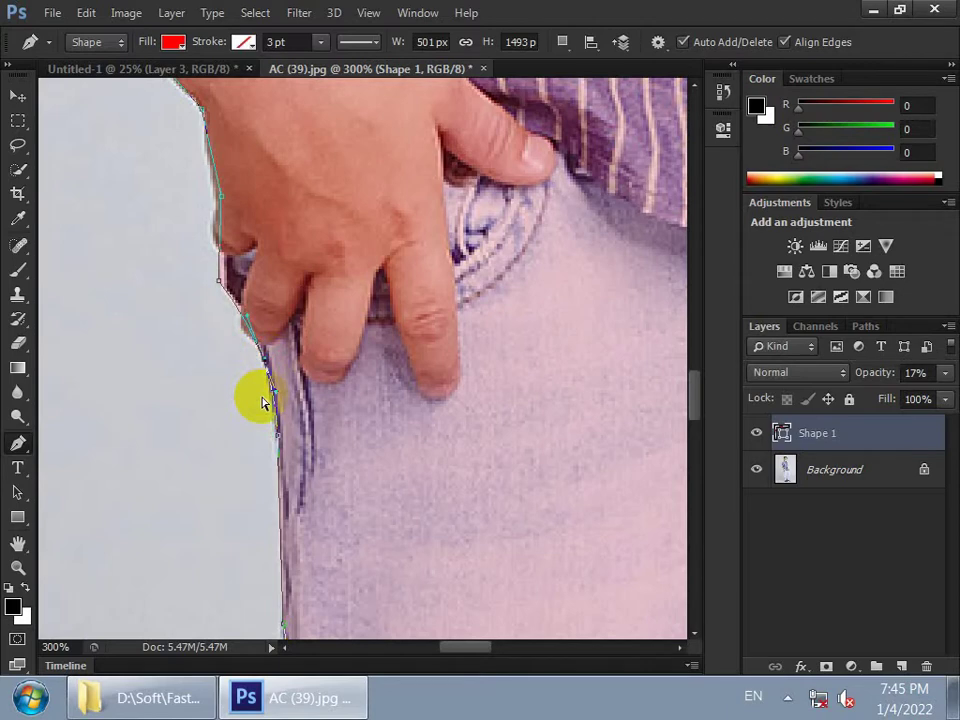
key("ctrl+plus")
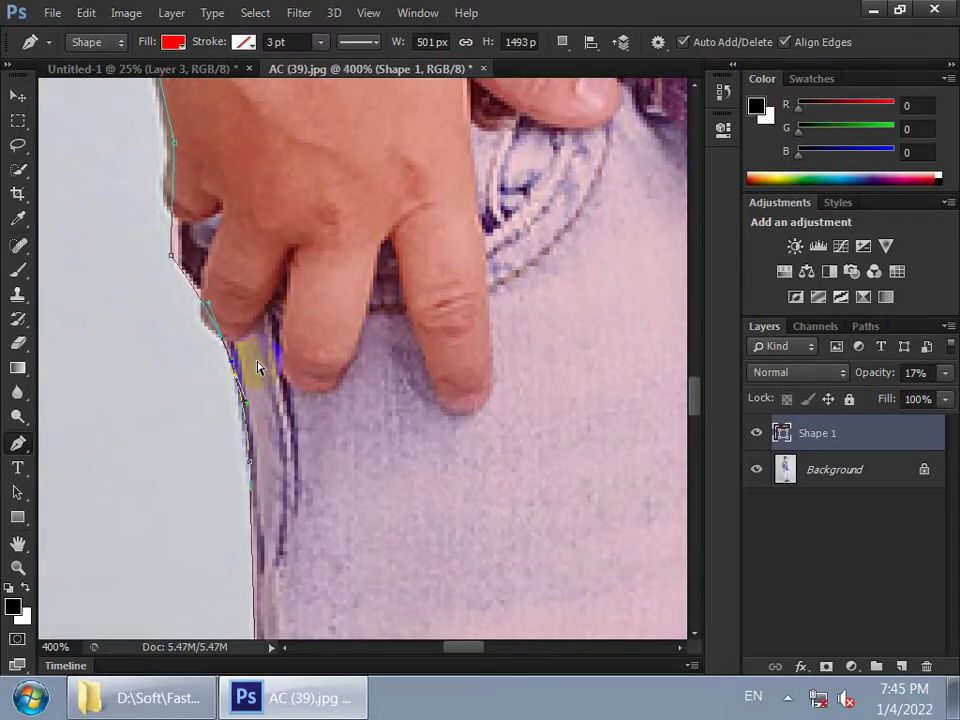
left_click(255, 366)
left_click_drag(189, 364, 361, 434)
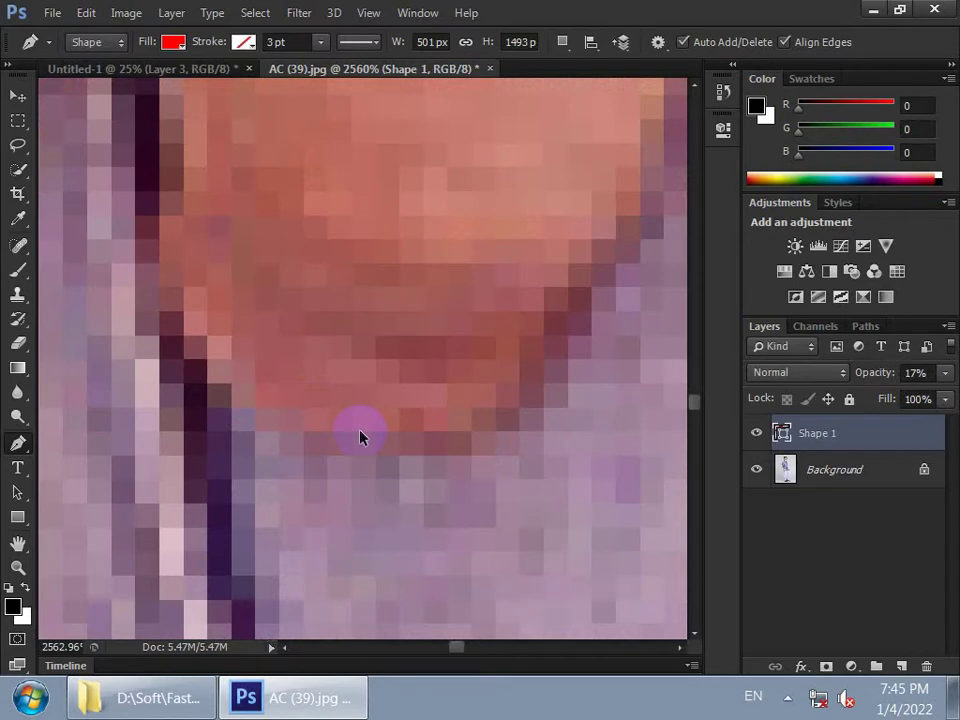
Zoom back out to 600% and bring the left edge of the fingers into view
right_click(292, 426)
left_click(15, 565)
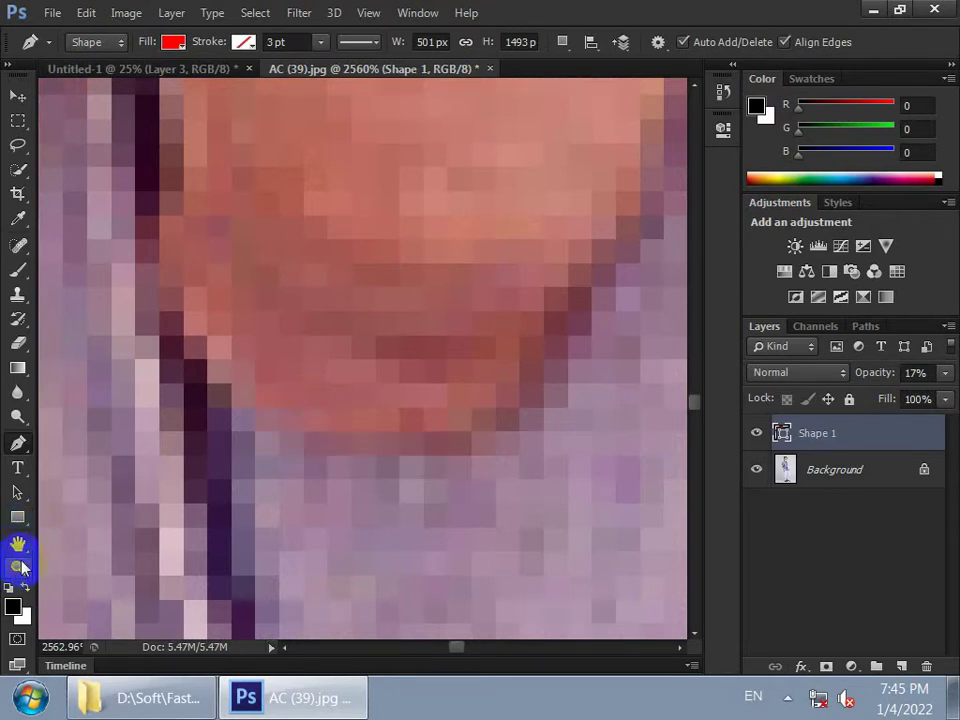
left_click(16, 569)
right_click(236, 453)
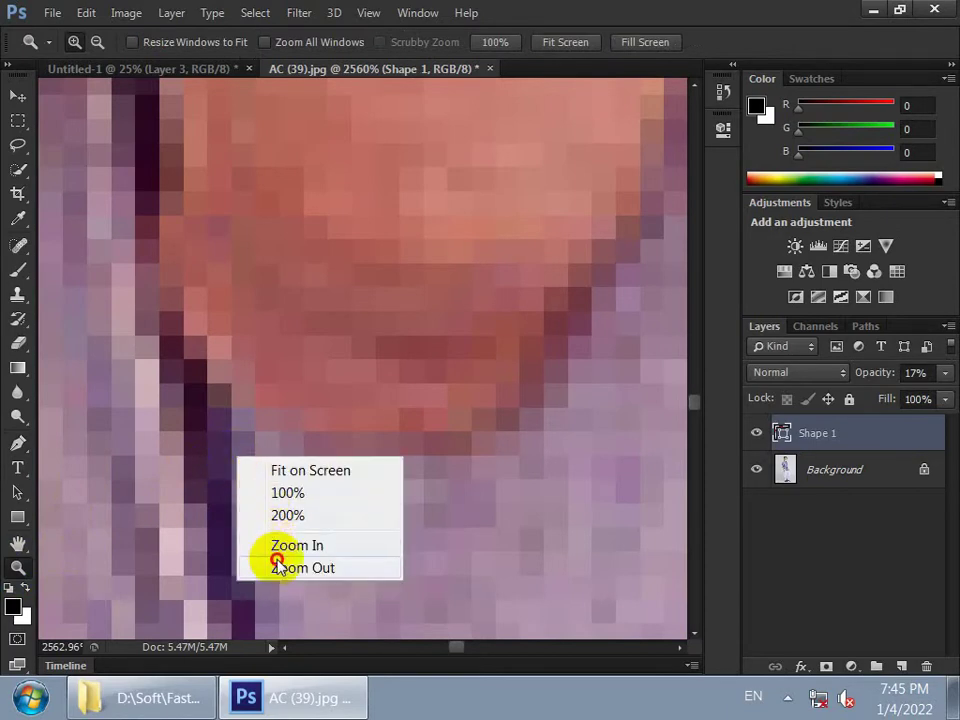
left_click(276, 566)
left_click(255, 476)
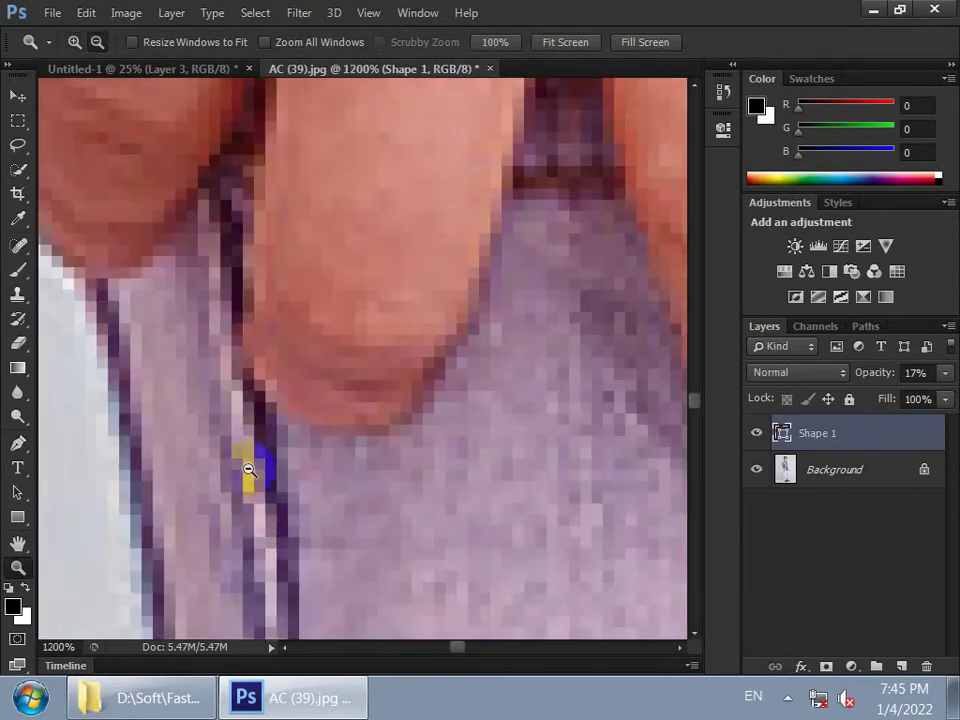
left_click(172, 324)
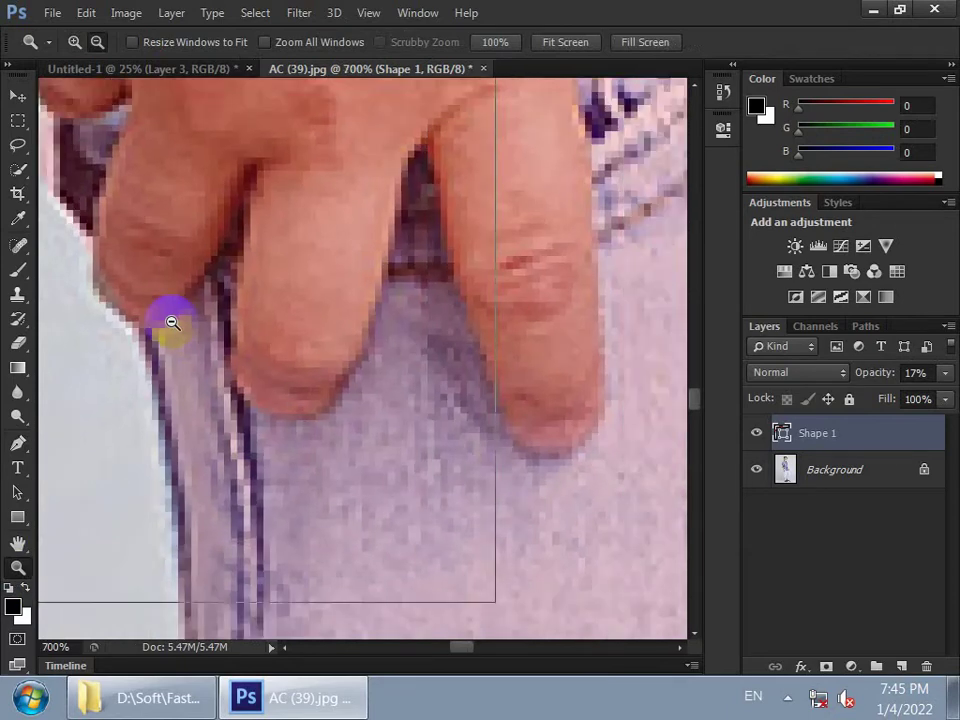
left_click(172, 322)
left_click_drag(125, 316, 407, 542)
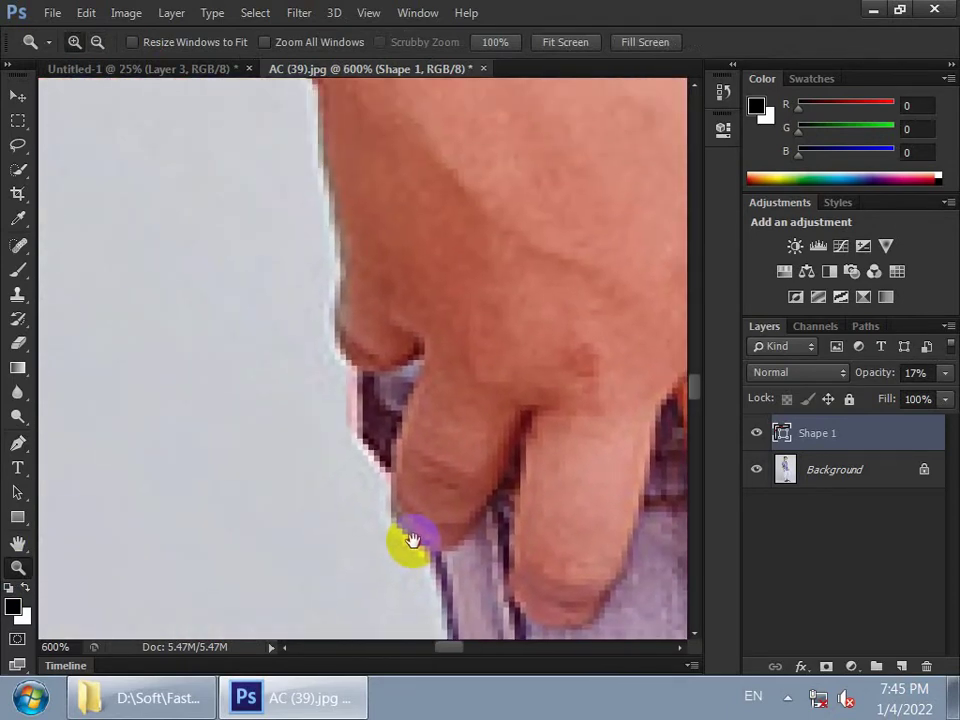
Add and drag anchors so the outline follows the finger edge down to the fingertip
left_click(18, 443)
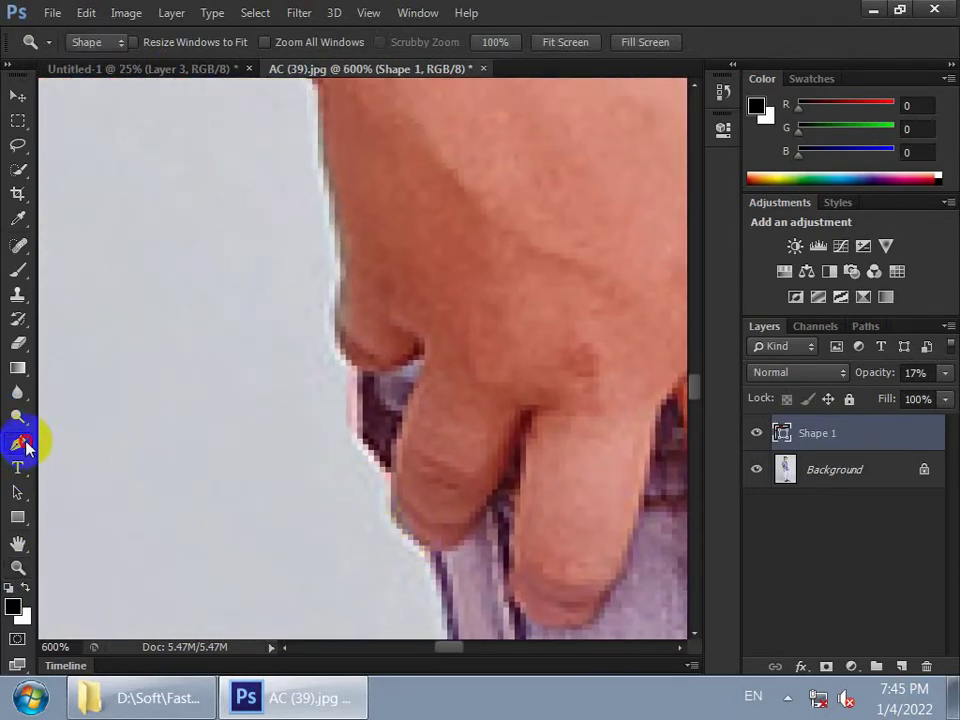
left_click(401, 493)
left_click(430, 560)
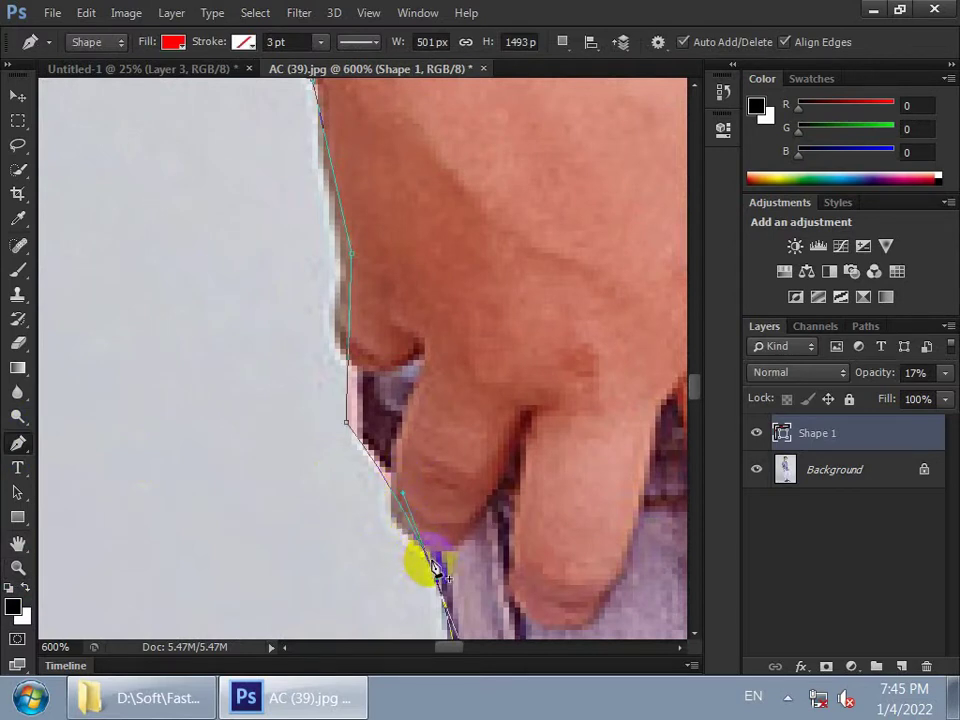
left_click_drag(427, 562, 408, 530)
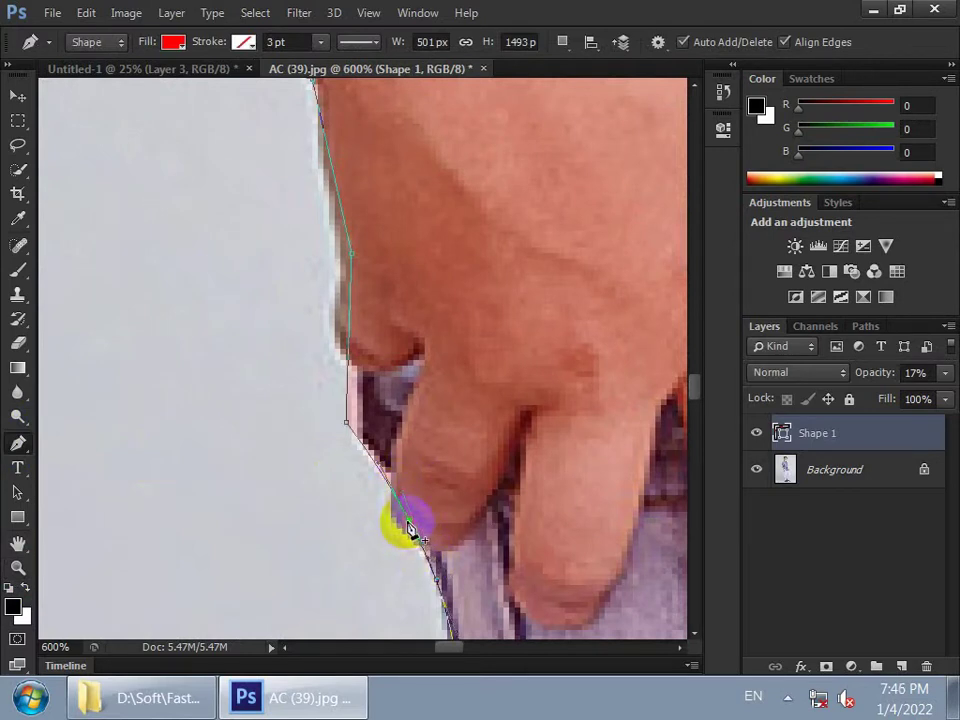
left_click_drag(407, 524, 387, 481)
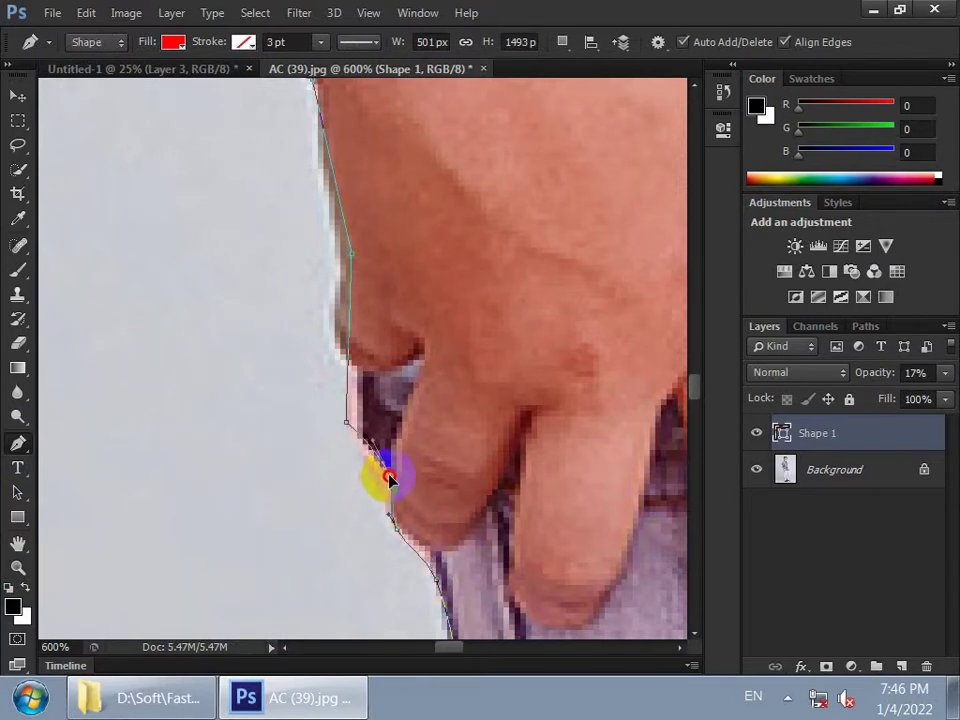
mouse_move(387, 481)
left_mouse_down()
mouse_move(358, 438)
mouse_move(386, 462)
mouse_move(377, 447)
mouse_move(366, 458)
mouse_move(386, 474)
left_mouse_up()
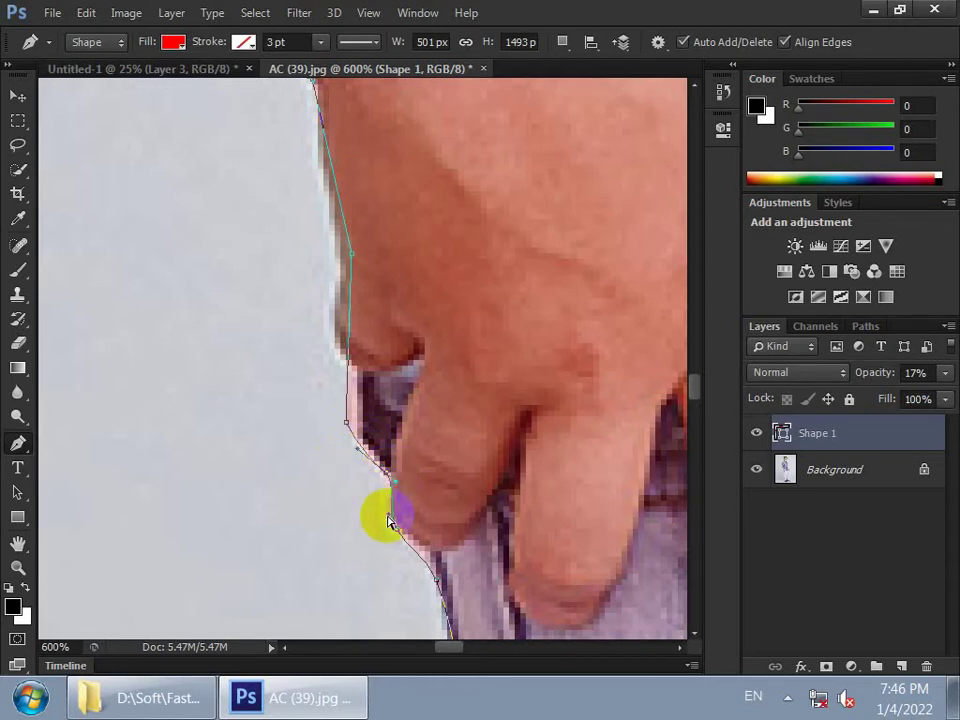
left_click(388, 520)
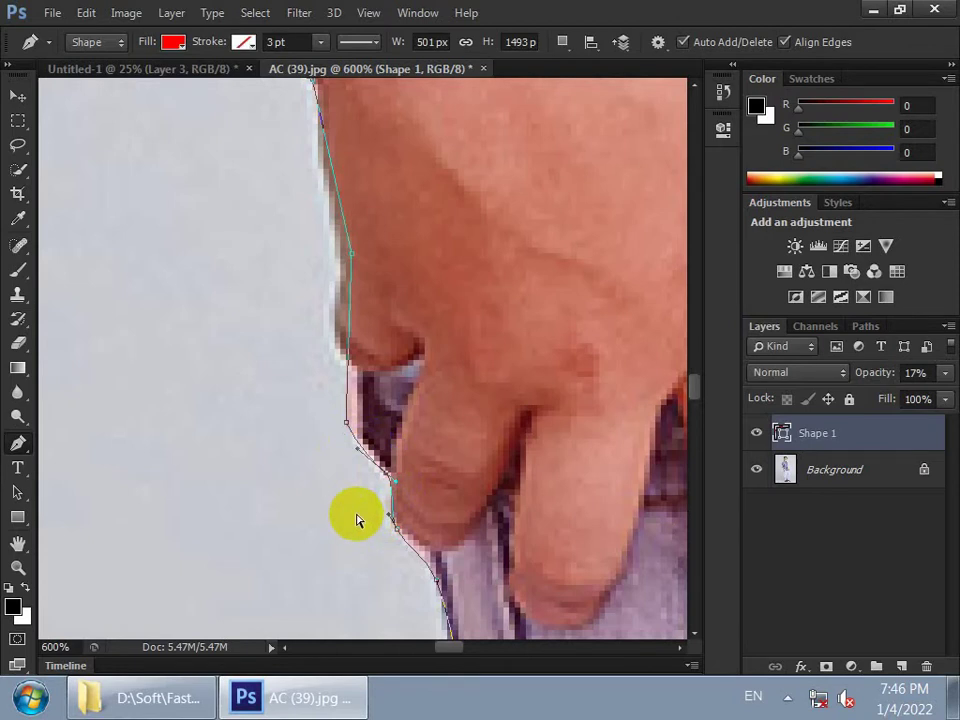
key("Escape")
Delete the Shape 1 layer, zoom to 400%, and set the Pen to Path mode
left_click_drag(757, 440, 866, 442)
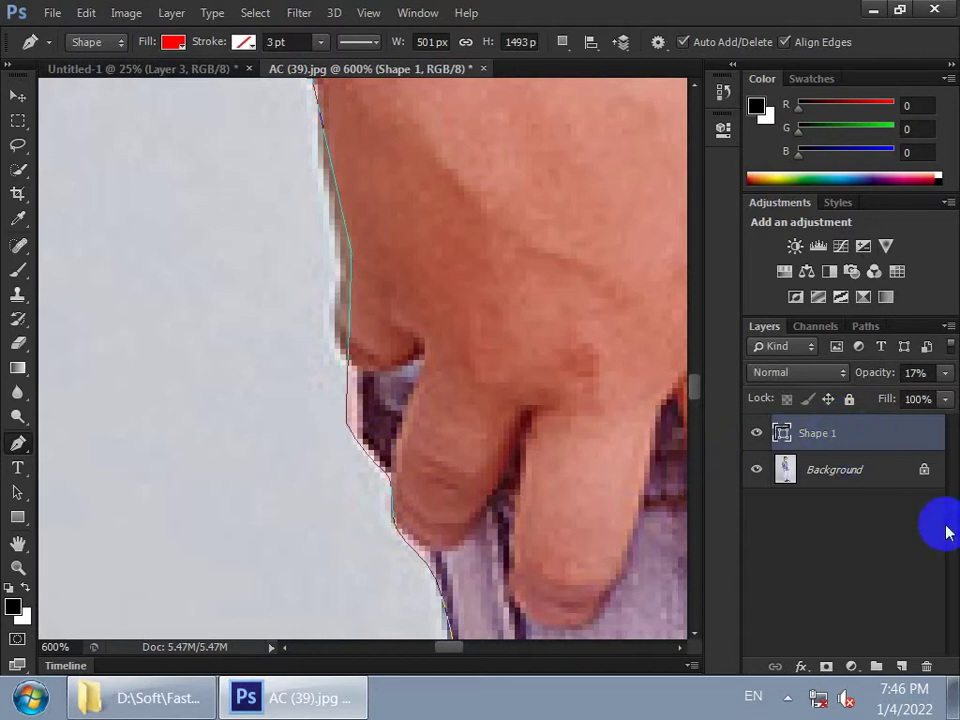
left_click(926, 666)
left_click(448, 271)
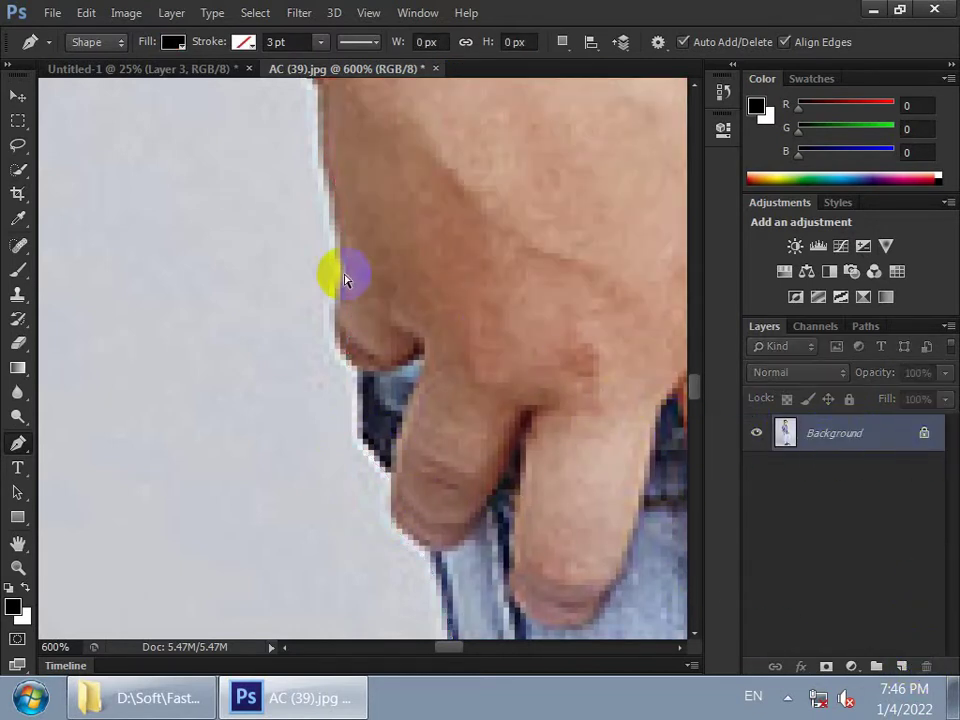
key("ctrl+minus")
key("ctrl+minus")
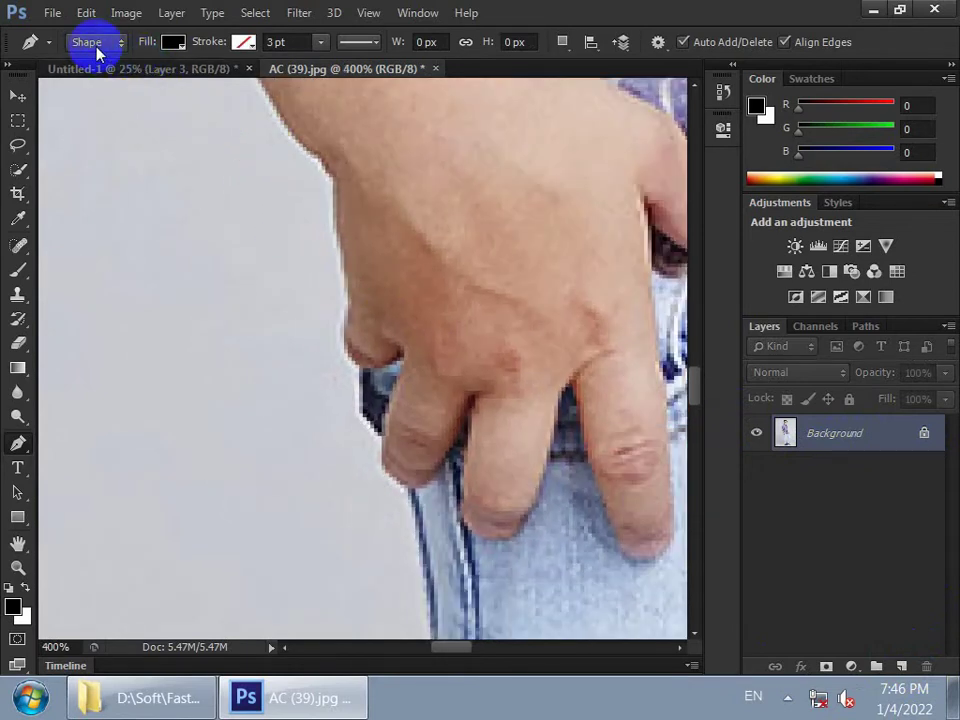
left_click(96, 42)
left_click(95, 82)
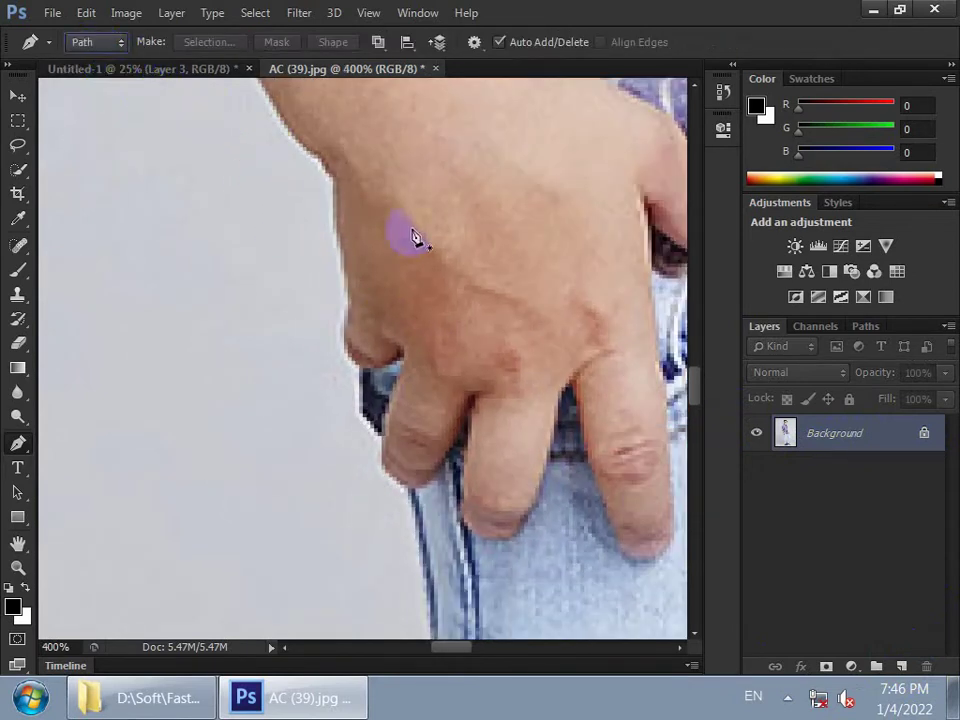
Start a new path with anchors up the hand edge to the wrist
left_click(351, 300)
left_click(333, 181)
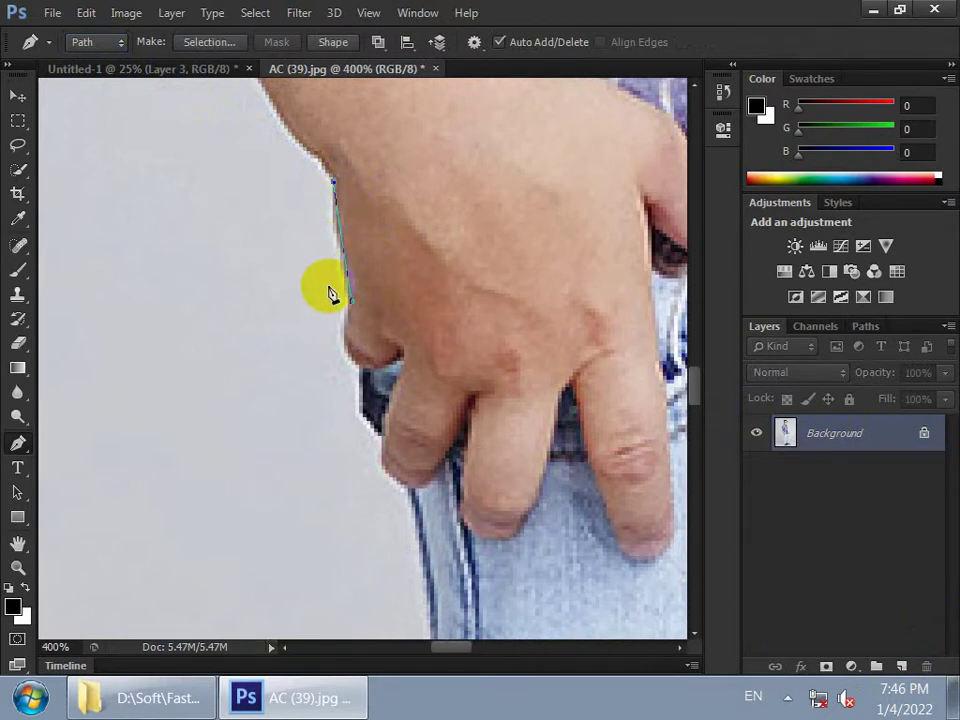
left_click_drag(385, 198, 446, 355)
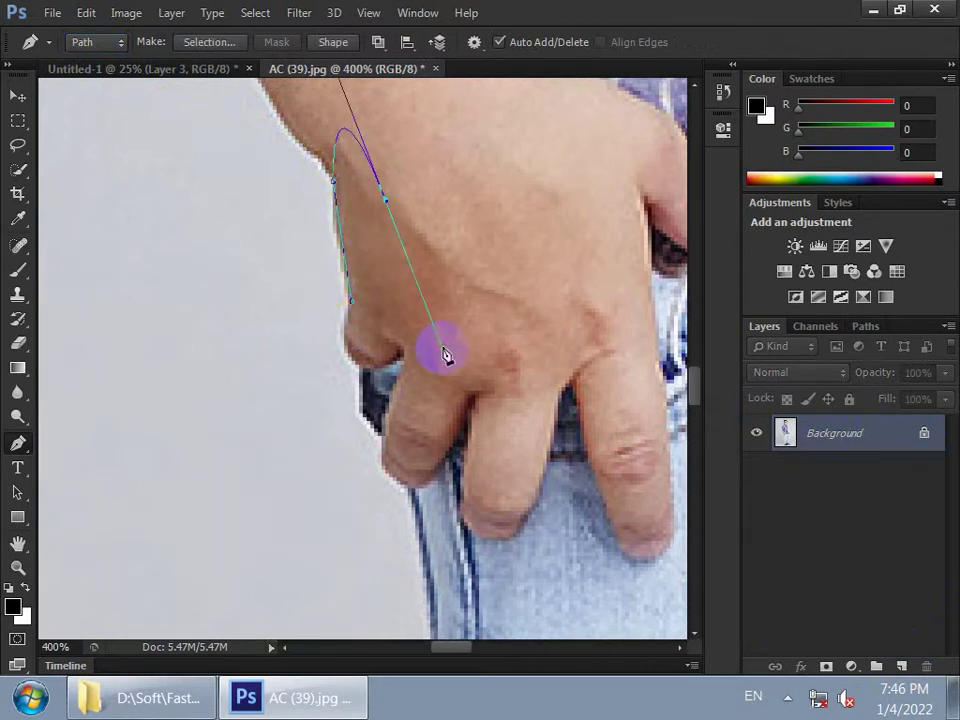
key("ctrl+z")
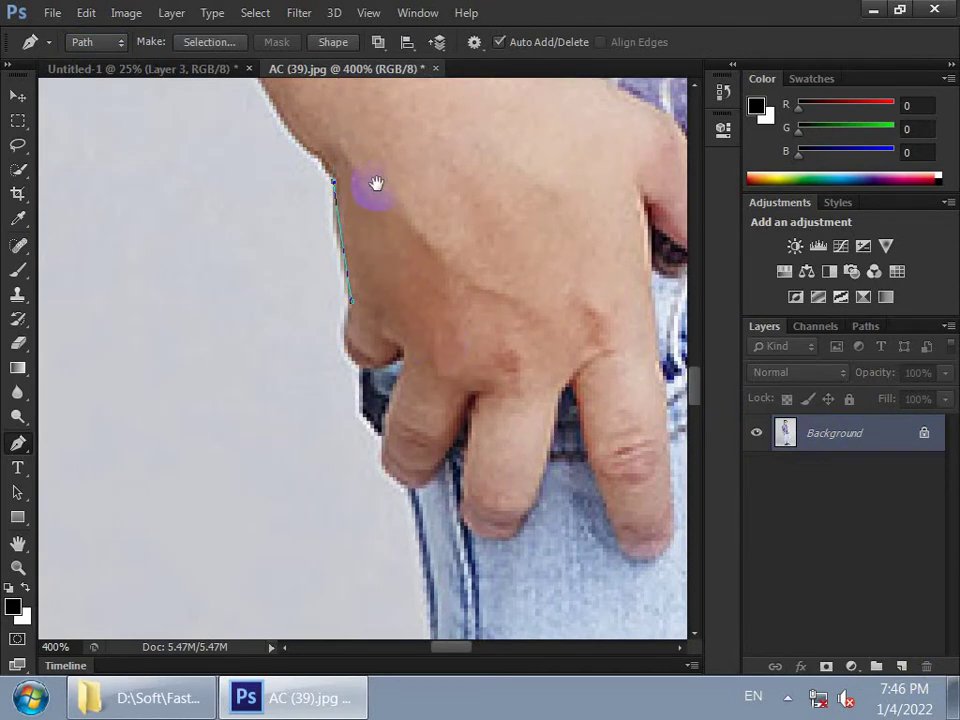
left_click_drag(376, 183, 445, 361)
left_click(396, 335)
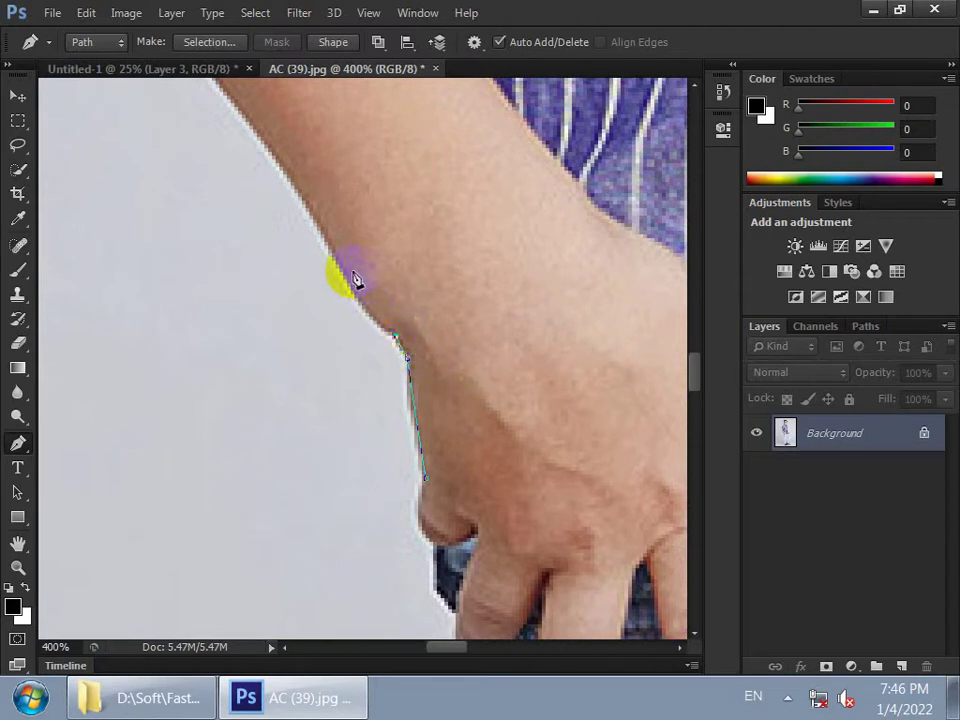
Extend the path with anchors further up the forearm's outer edge
left_click(317, 223)
left_click_drag(321, 240, 454, 484)
left_click(357, 348)
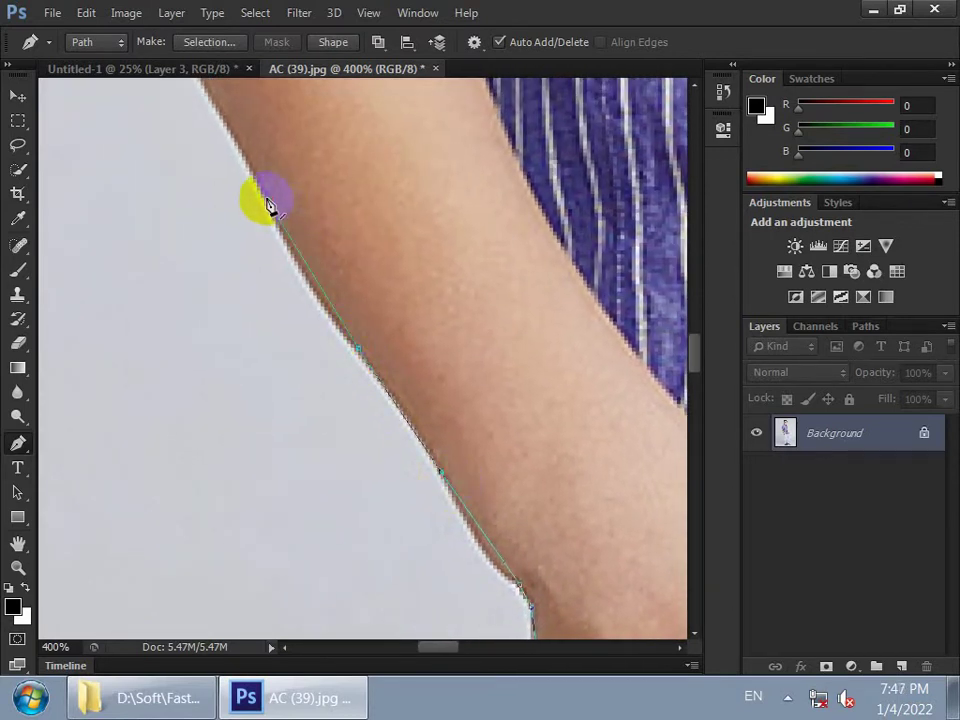
left_click_drag(266, 204, 295, 283)
left_click(297, 277)
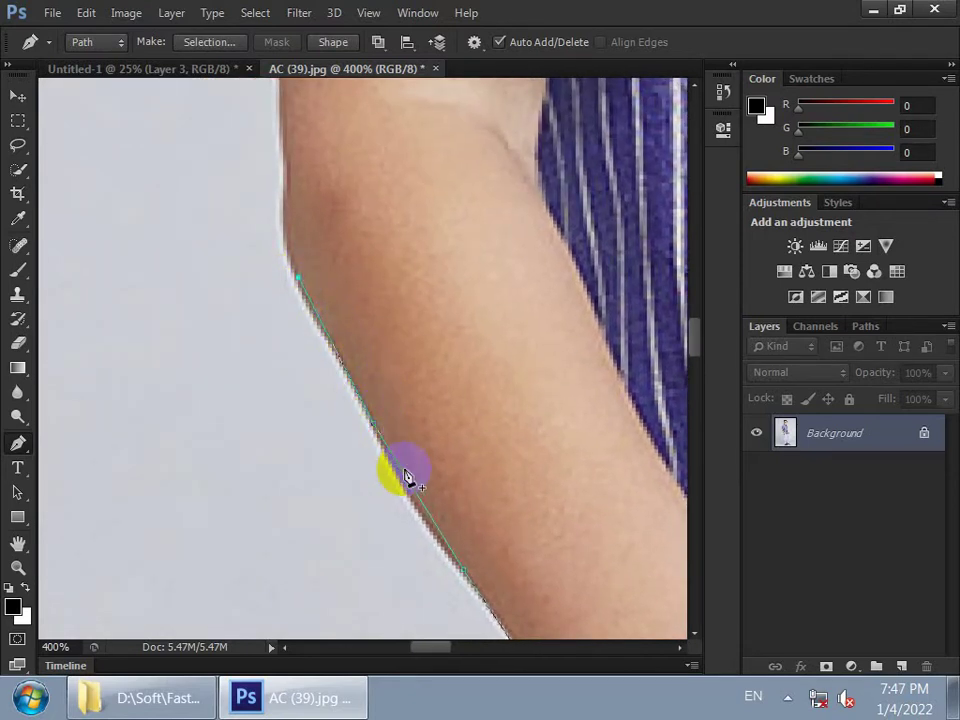
left_click_drag(406, 476, 322, 376)
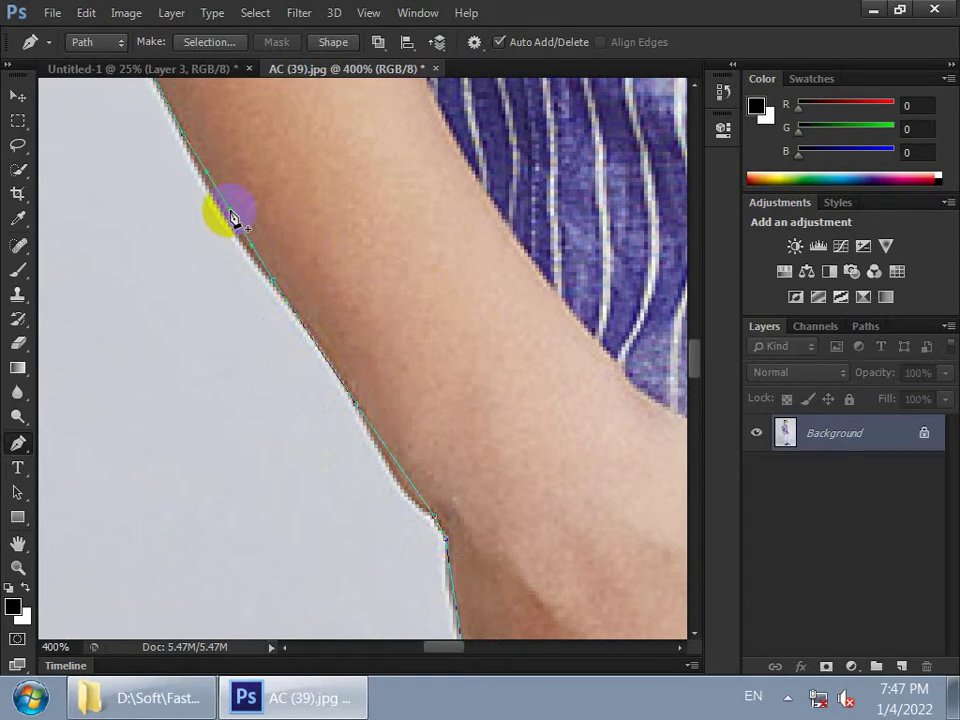
Fine-tune and add path anchors along the forearm edge, then zoom out to 200%
left_click_drag(233, 218, 224, 212)
left_click_drag(276, 278, 272, 292)
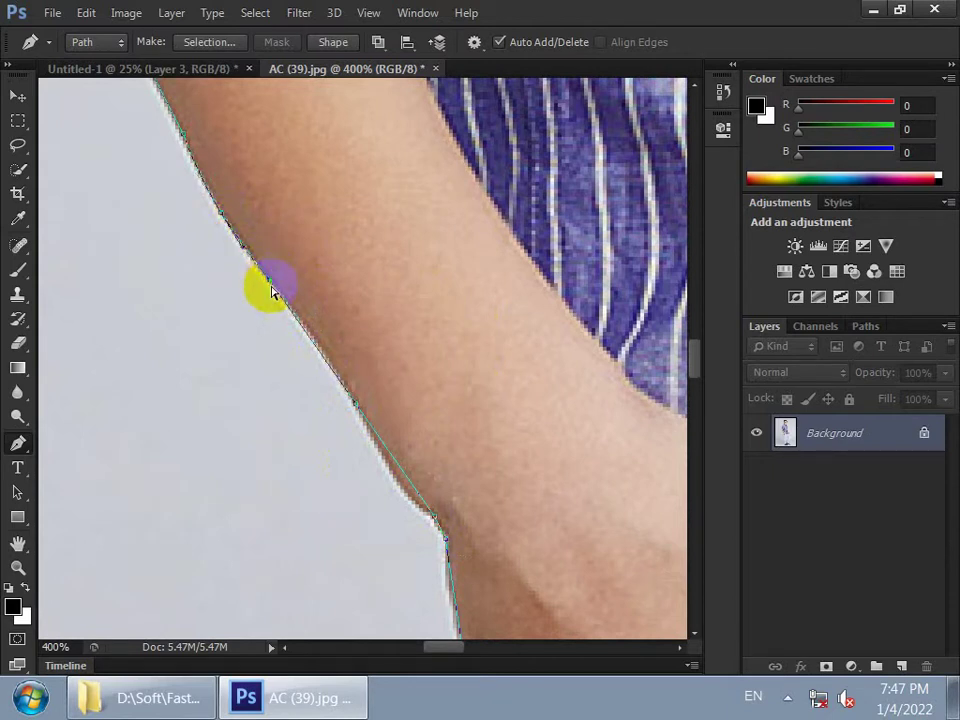
left_click(306, 341)
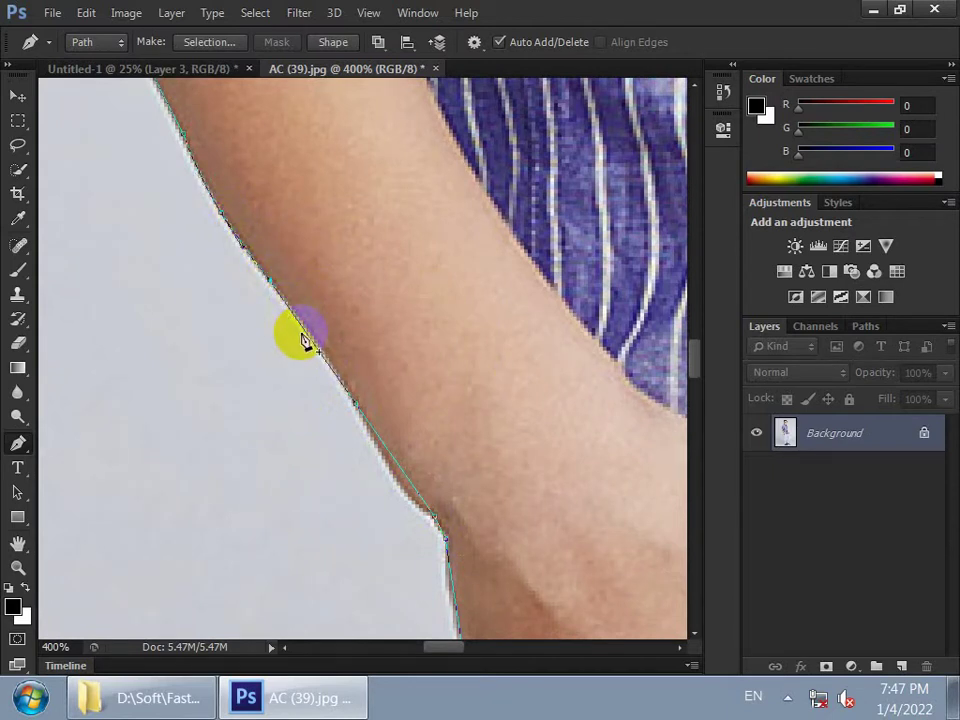
left_click_drag(305, 341, 302, 341)
left_click(305, 337)
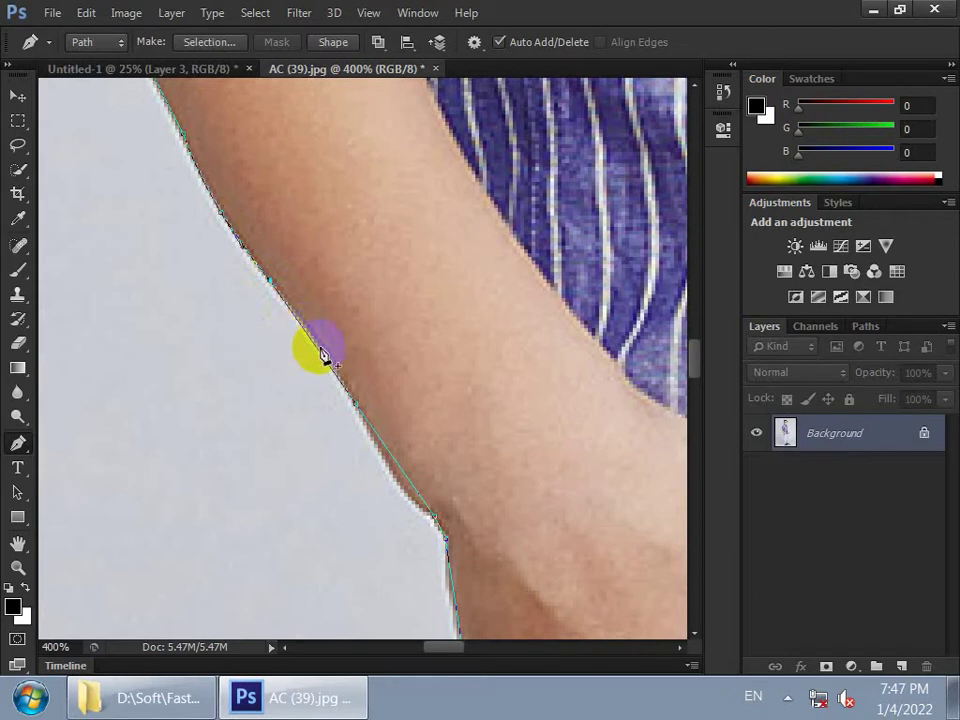
mouse_move(316, 355)
left_mouse_down()
mouse_move(324, 373)
mouse_move(320, 355)
left_mouse_up()
left_click_drag(320, 355, 276, 288)
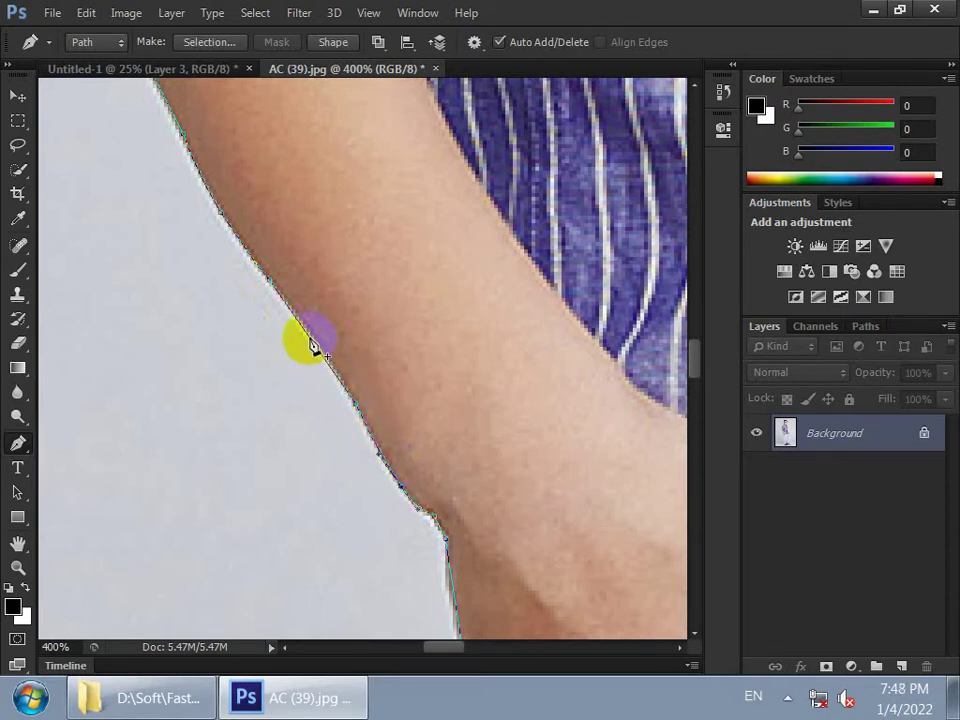
left_click(310, 336)
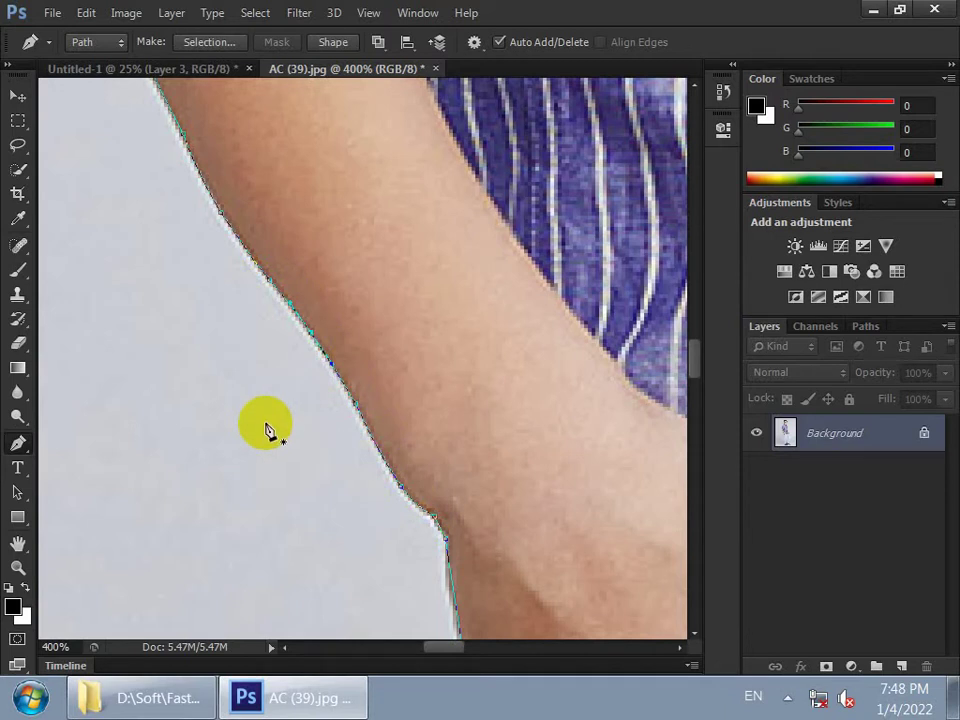
scroll(267, 430, "up", 1)
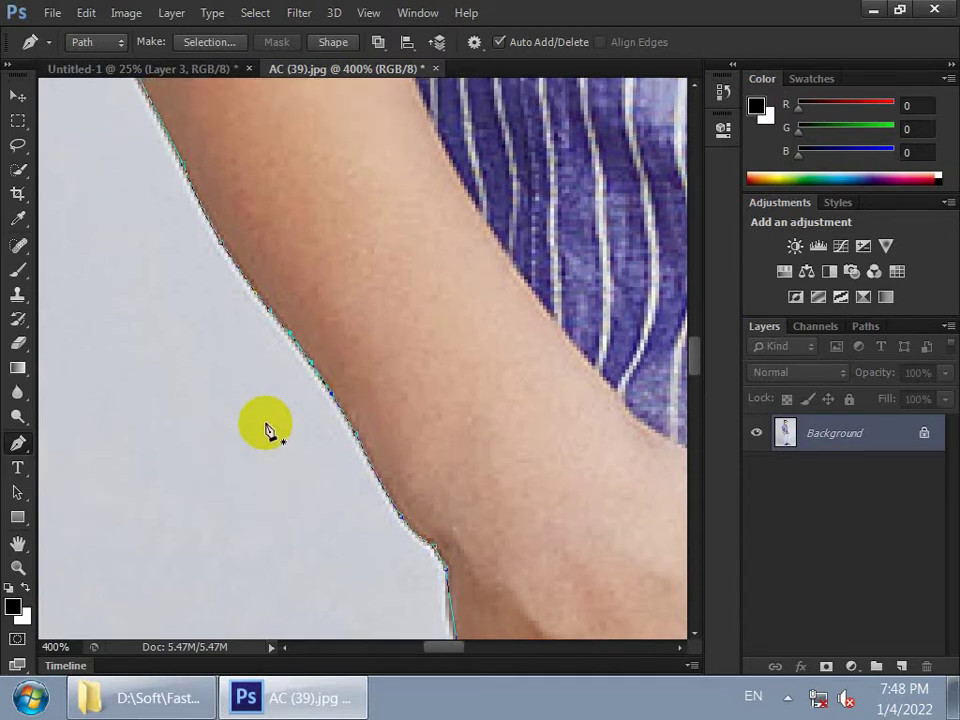
scroll(267, 430, "up", 1)
scroll(267, 430, "up", 1)
scroll(267, 430, "up", 1)
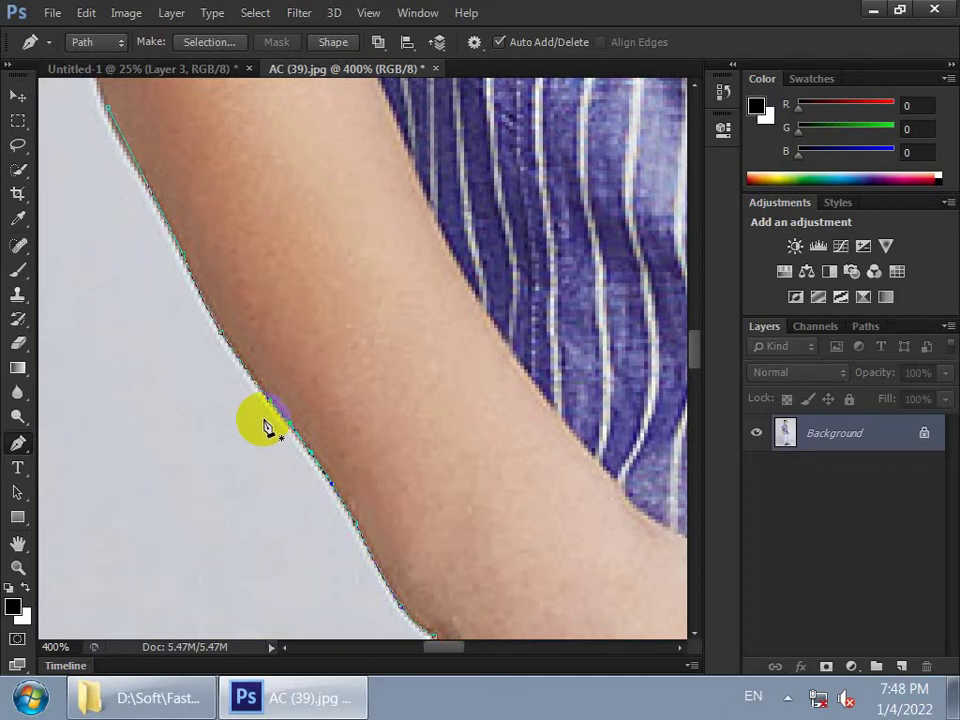
key("ctrl+minus")
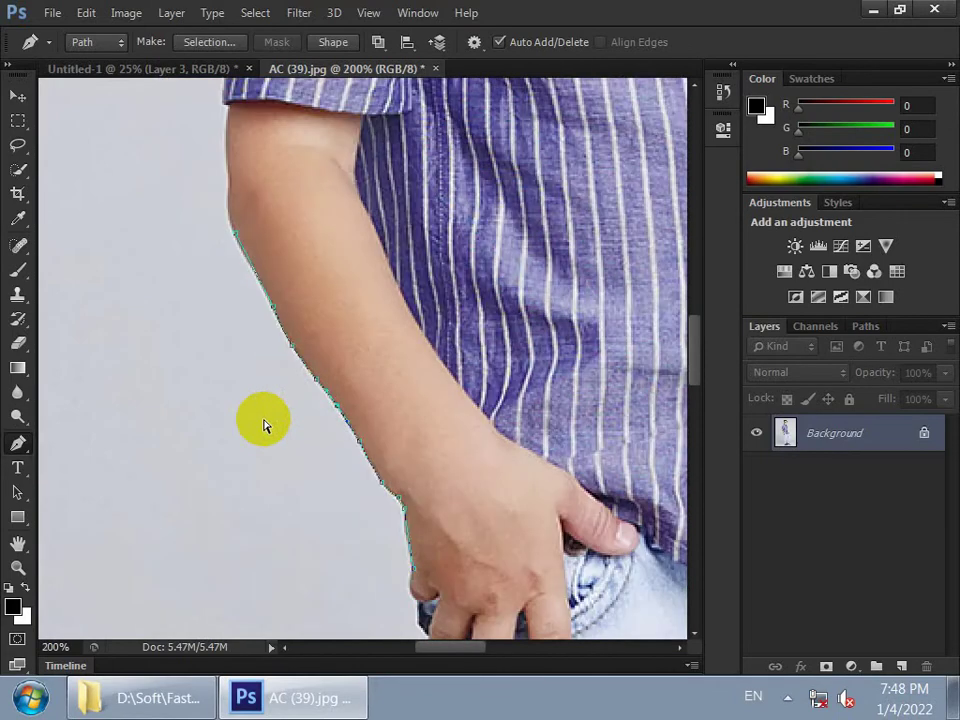
Zoom out to show the shirt and jeans and deselect the arm path
key("ctrl+minus")
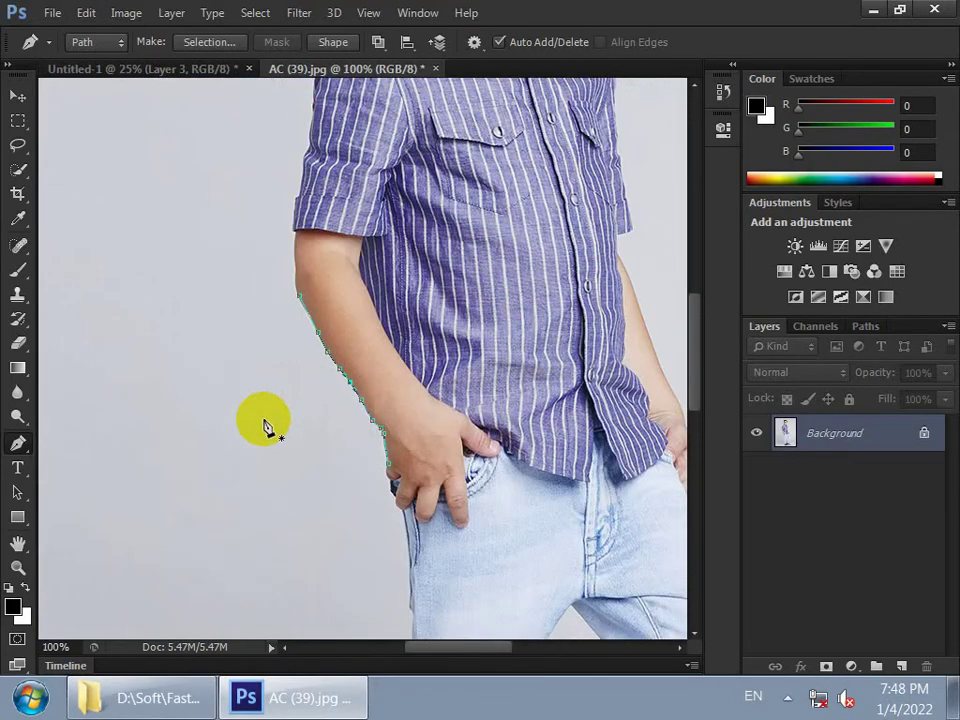
scroll(480, 498, "down", 1)
scroll(480, 500, "down", 1)
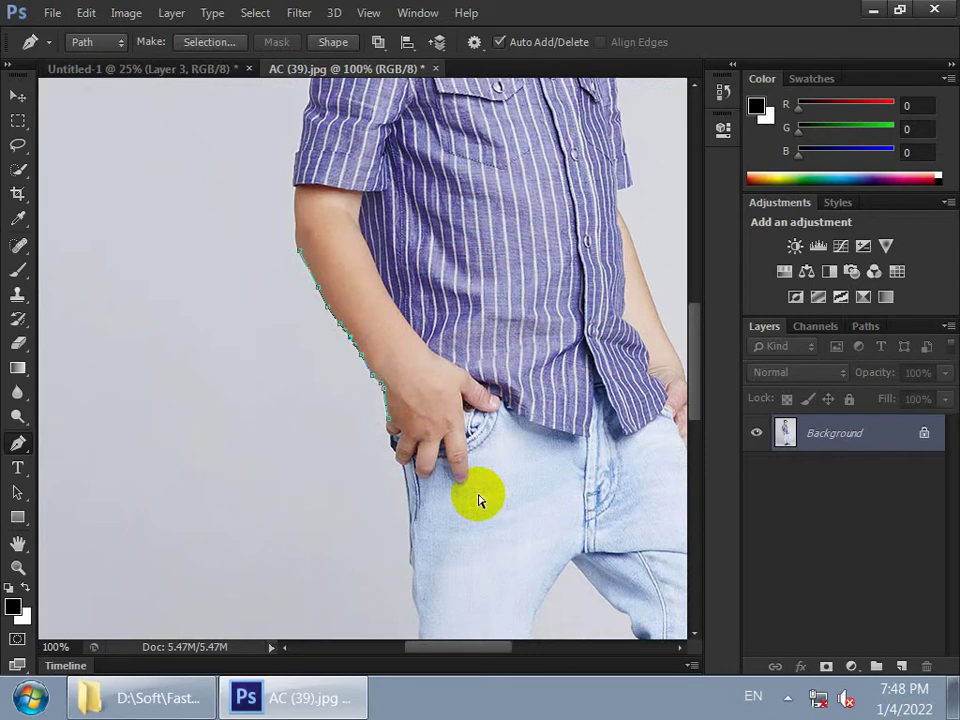
left_click(479, 500, "ctrl")
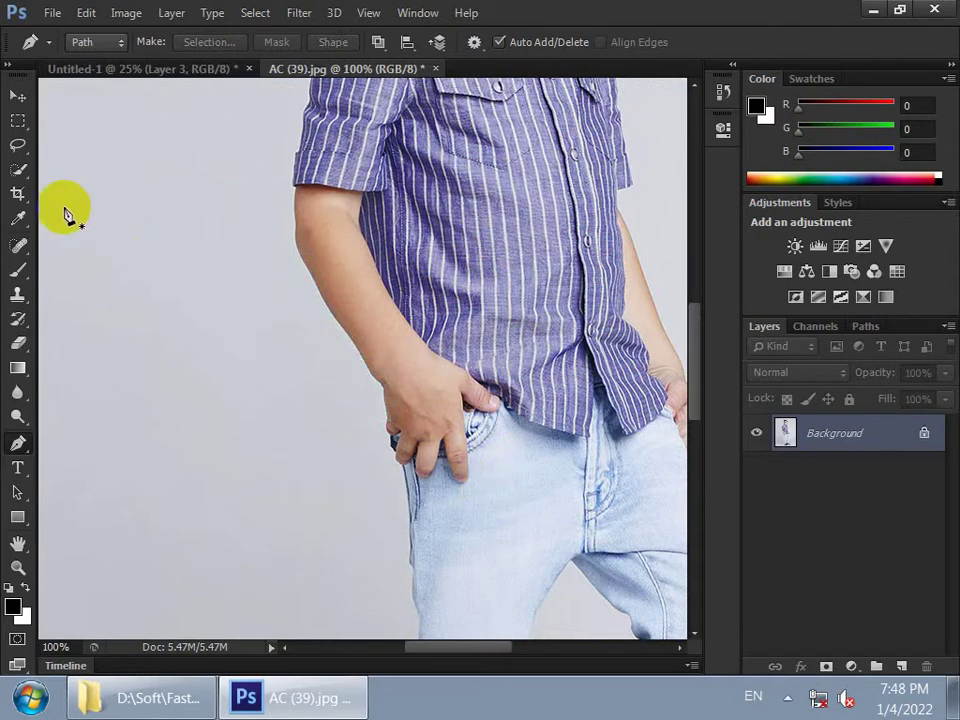
Keep the standard Pen Tool and add a new empty Layer 1 above Background
right_click(24, 446)
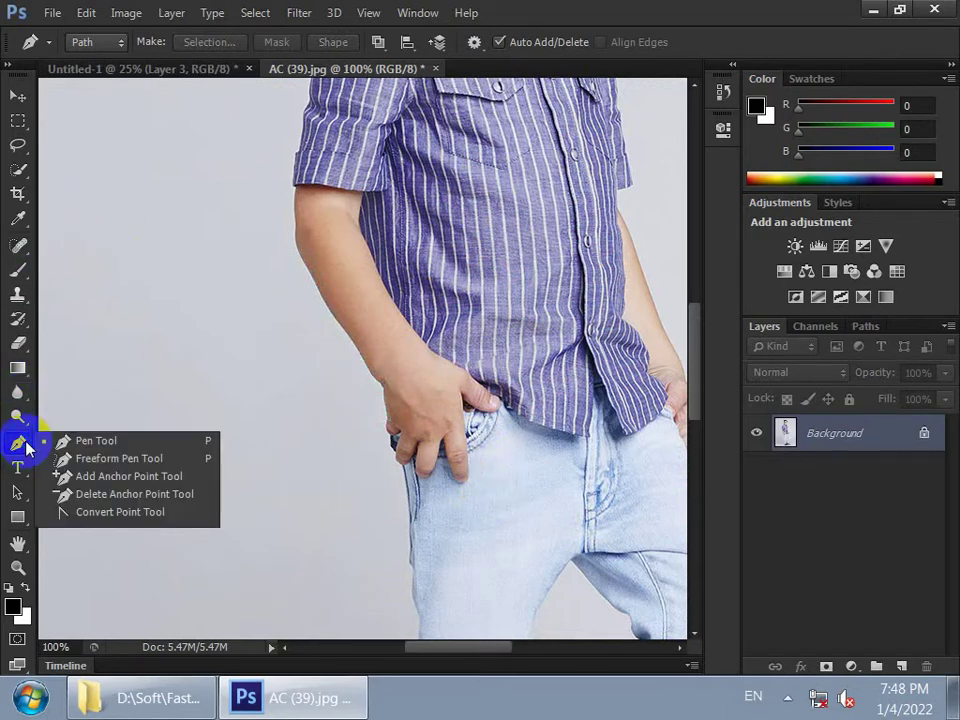
left_click(66, 443)
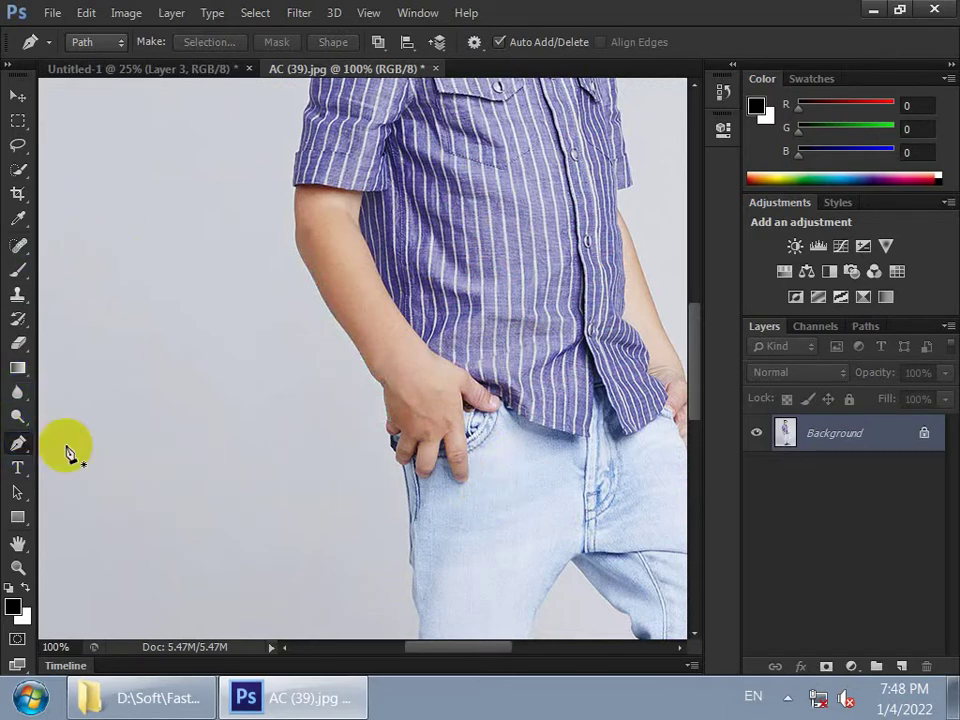
left_click(903, 663)
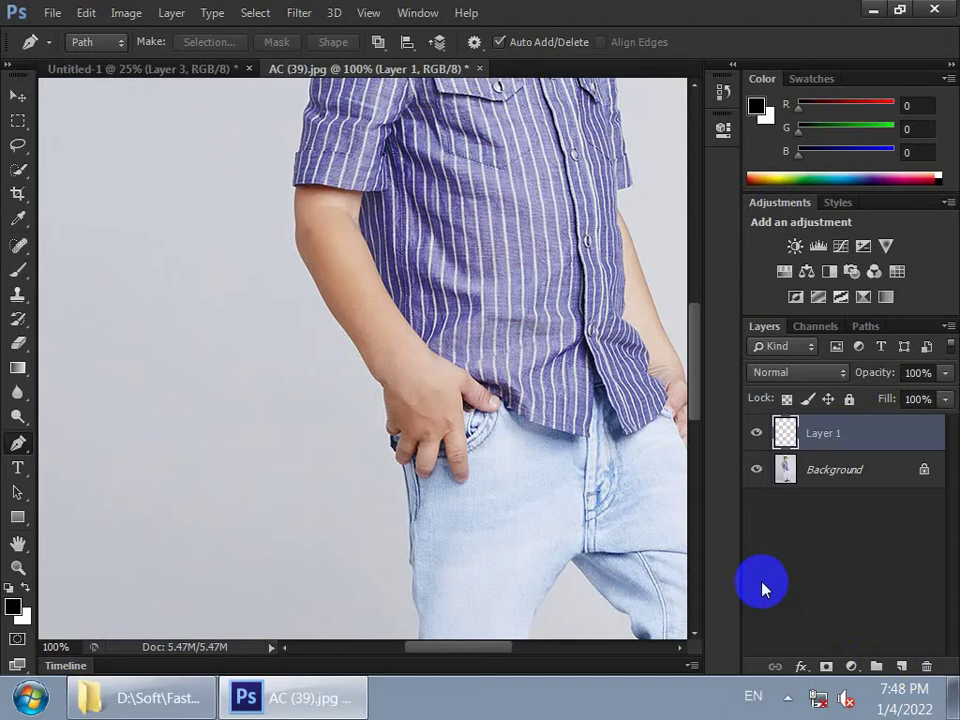
left_click(586, 320)
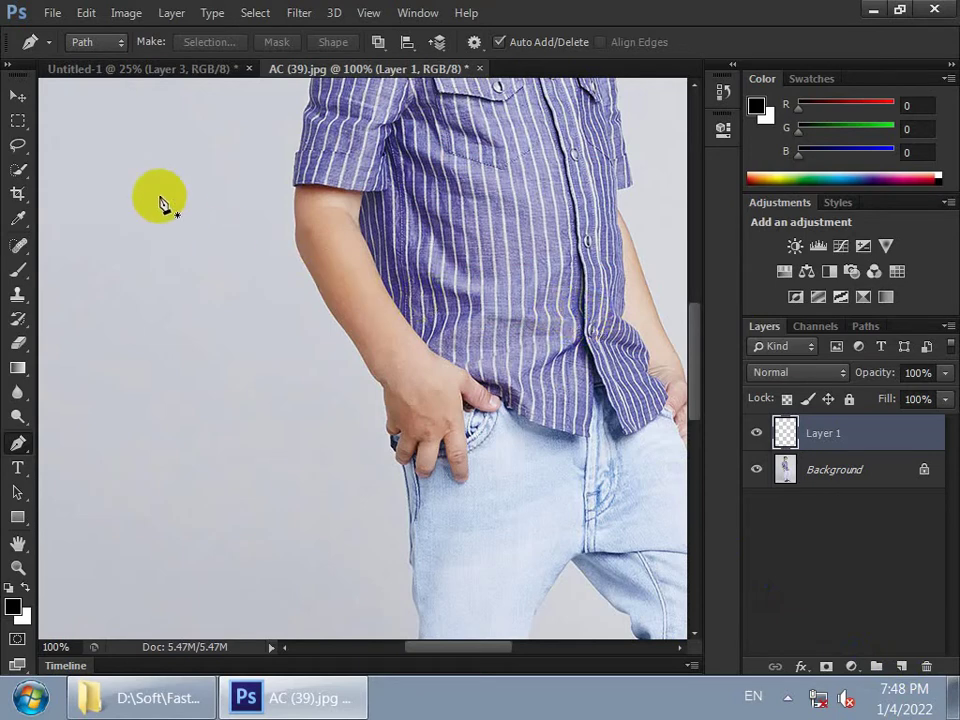
left_click(810, 520)
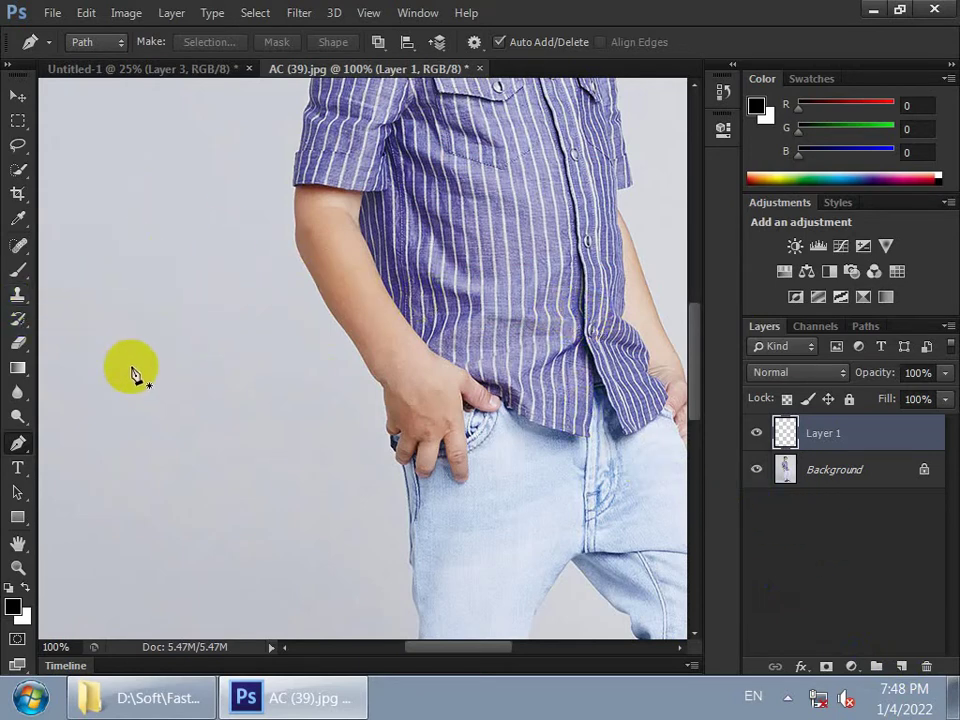
Pen a closed seven-anchor zigzag M path left of the boy, then bend its right stroke
left_click(96, 350)
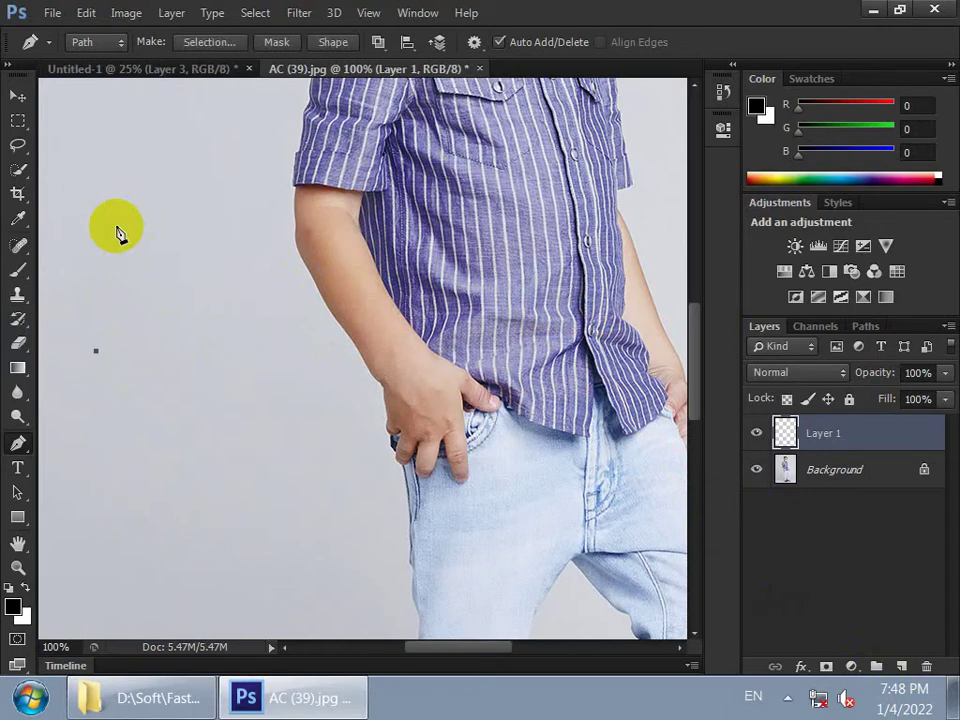
left_click(143, 335)
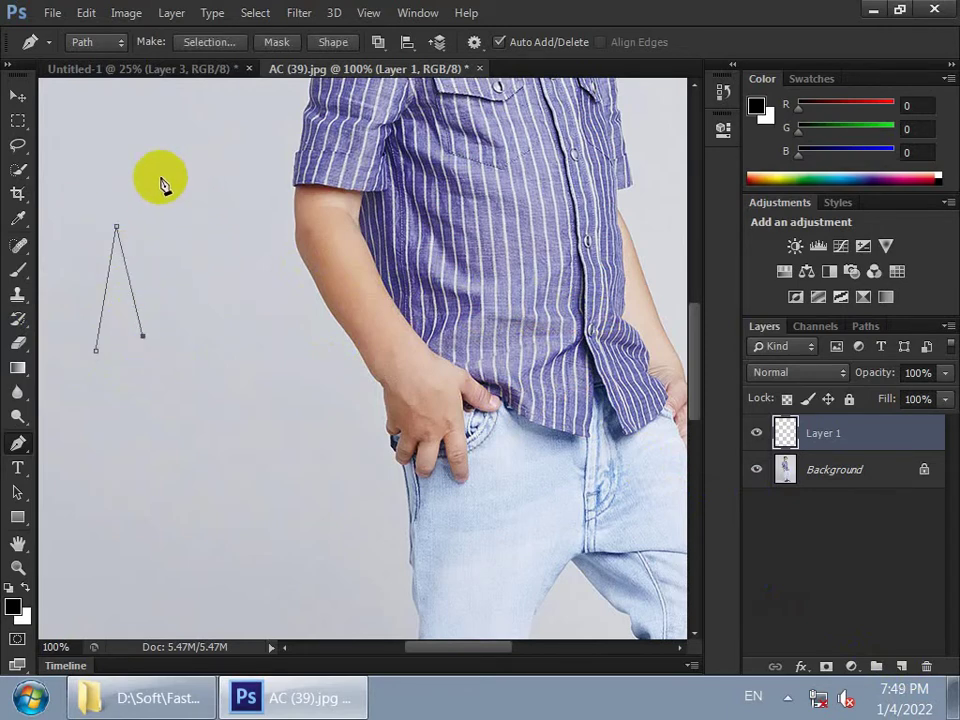
left_click(165, 184)
left_click(183, 404)
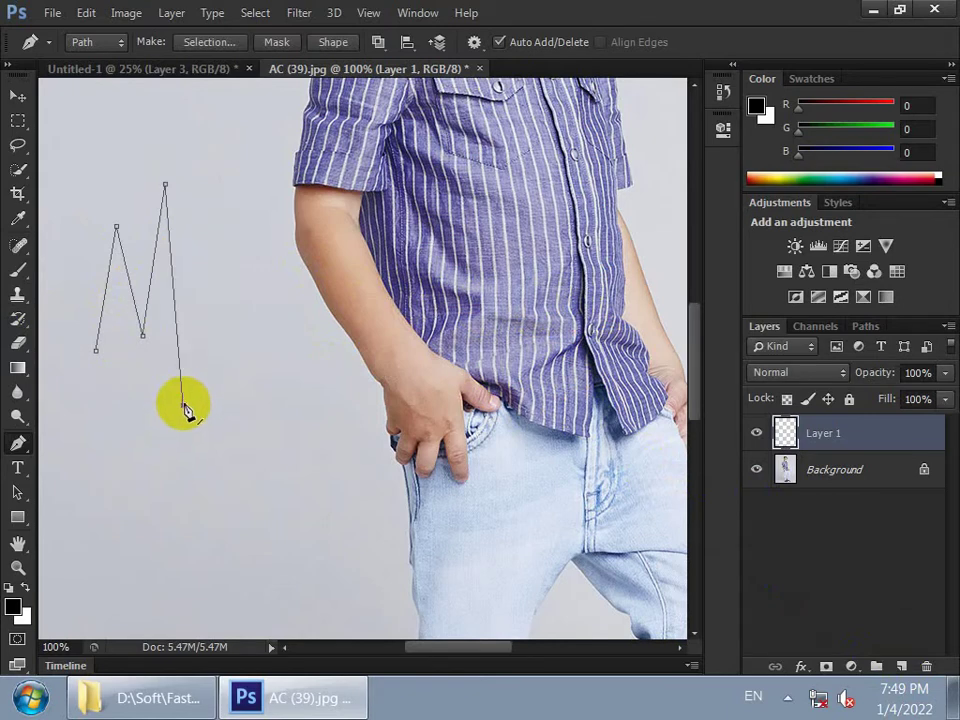
left_click(163, 293)
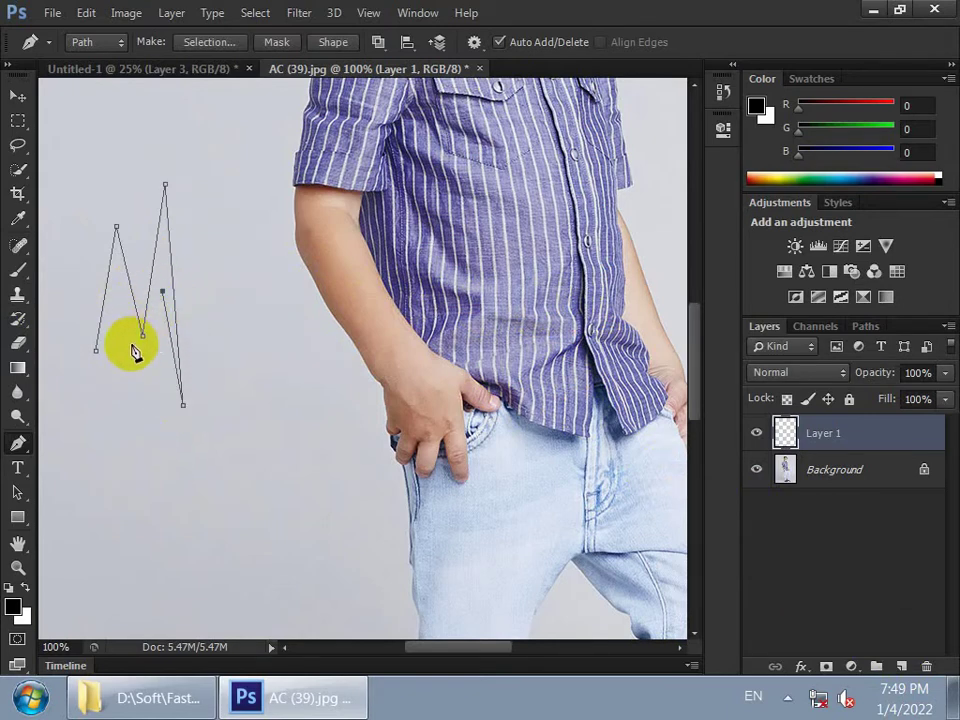
left_click(138, 355)
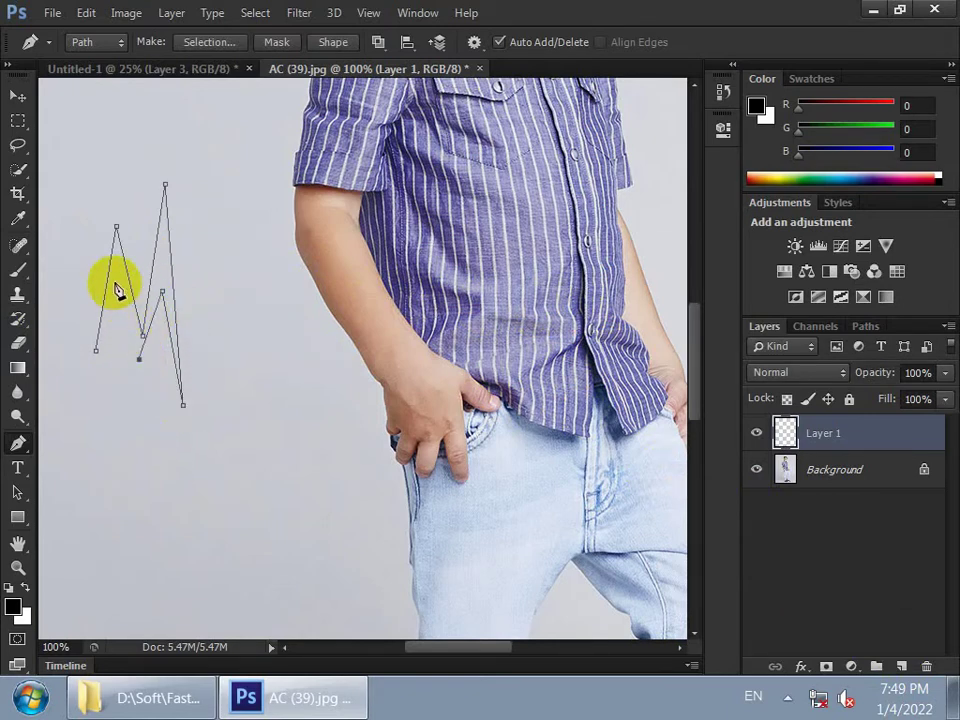
left_click(97, 351)
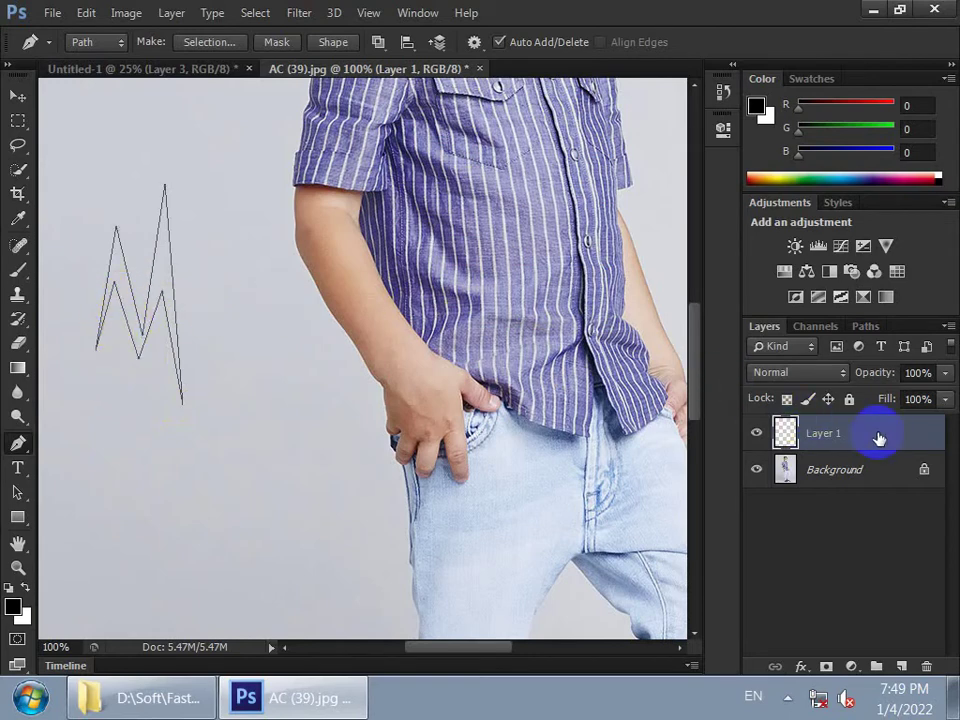
left_click(179, 331)
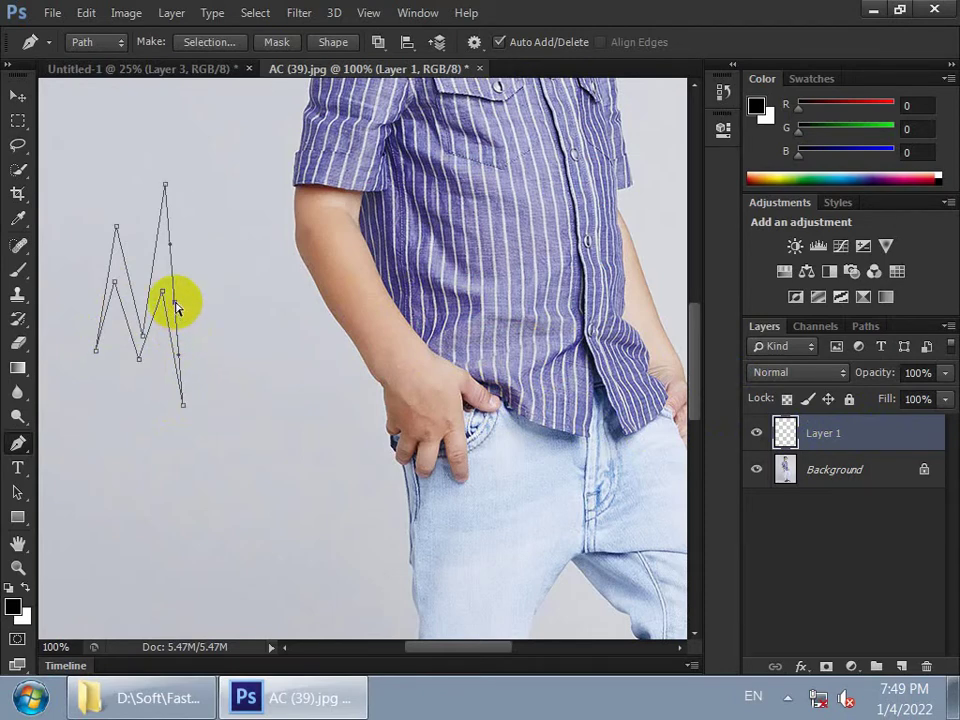
mouse_move(177, 305)
left_mouse_down()
mouse_move(186, 306)
mouse_move(169, 231)
mouse_move(146, 253)
left_mouse_up()
Drag the M's lower-middle and left anchors and handles into curved, tapered strokes, then hide the path
left_click_drag(140, 362, 144, 364)
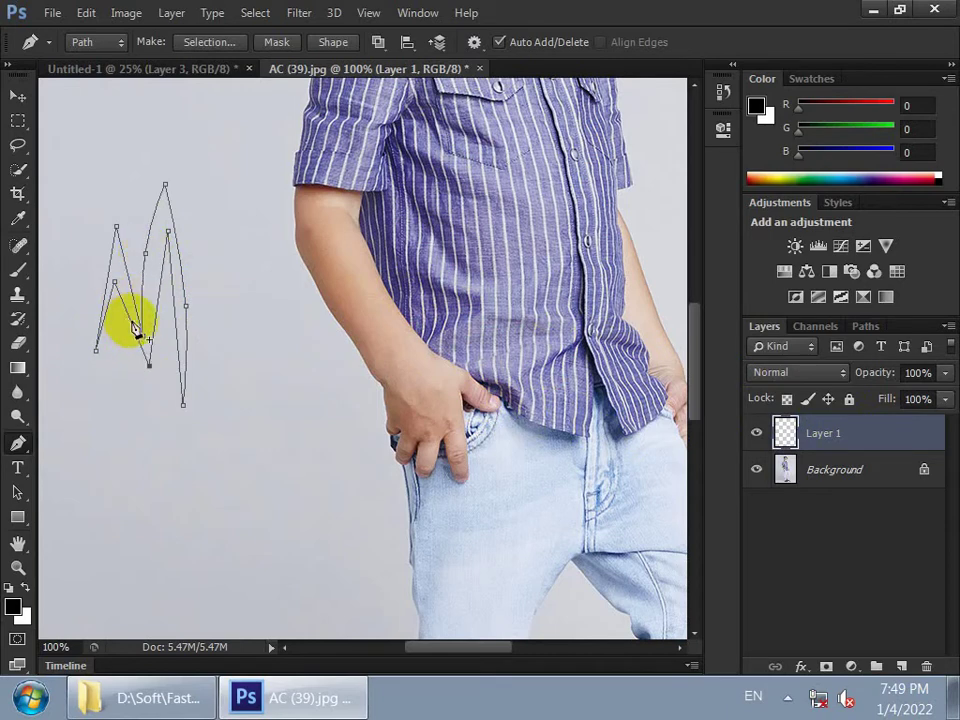
left_click_drag(129, 281, 118, 220)
left_click(116, 284)
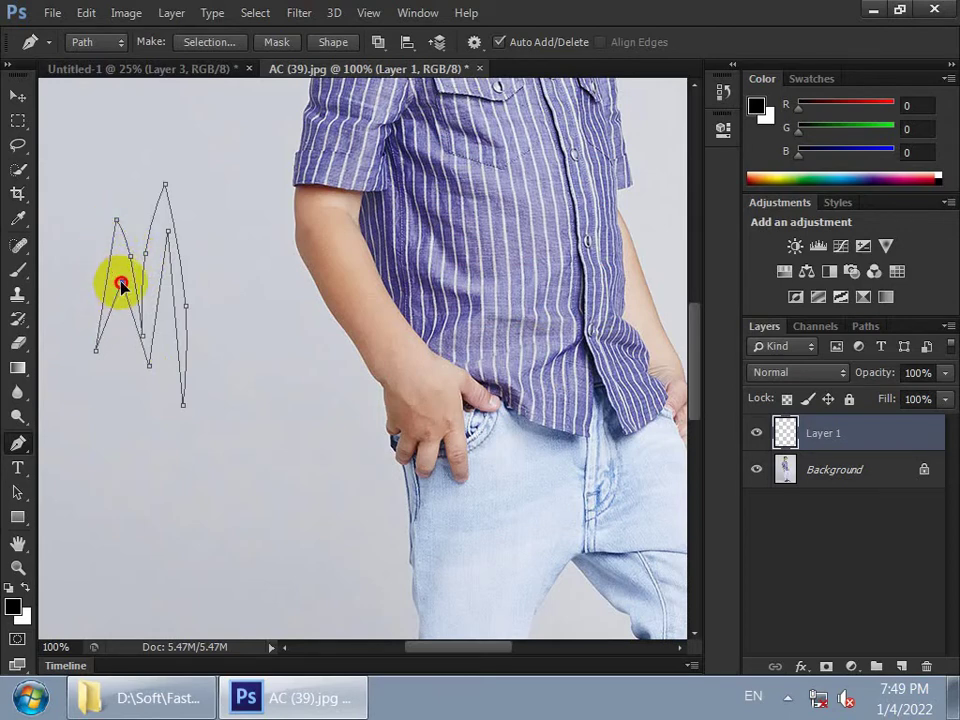
left_click(145, 365)
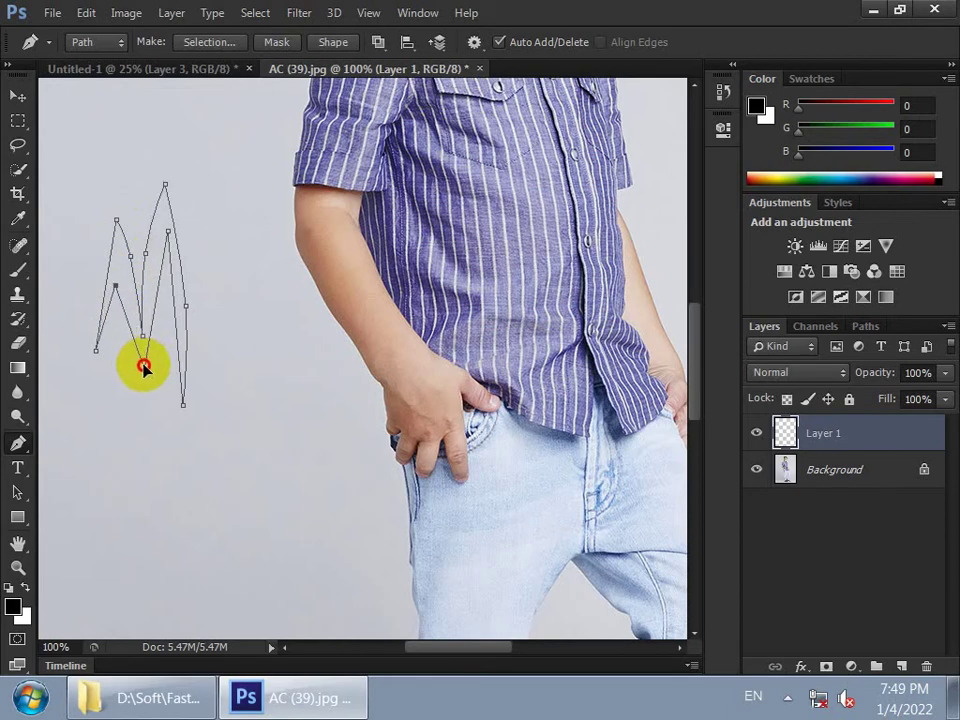
left_click_drag(145, 365, 141, 334)
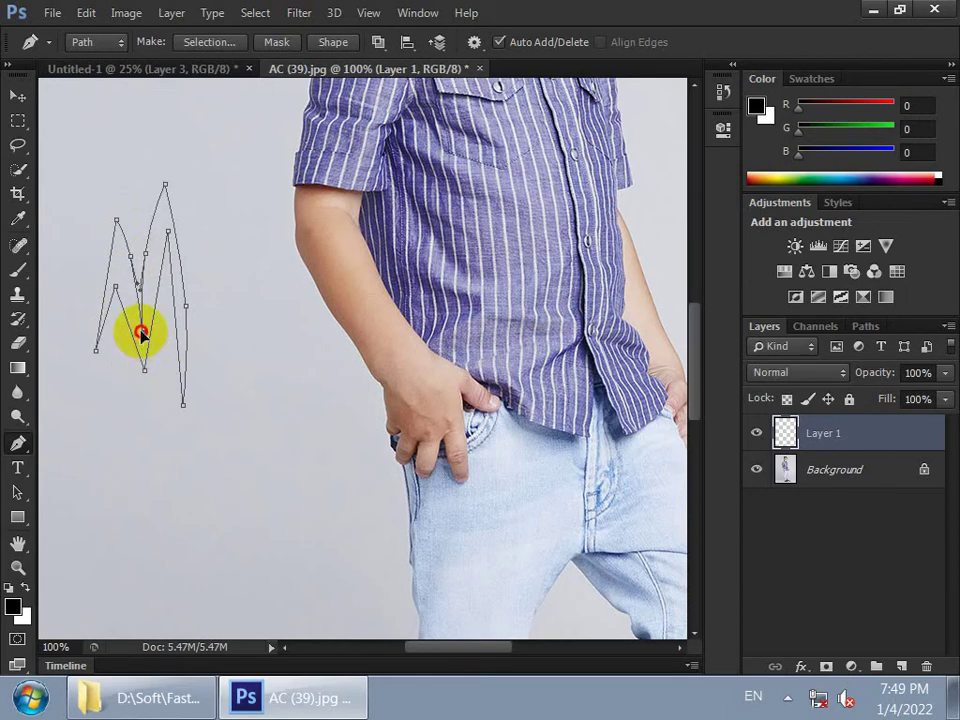
mouse_move(141, 334)
left_mouse_down()
mouse_move(131, 322)
mouse_move(156, 278)
left_mouse_up()
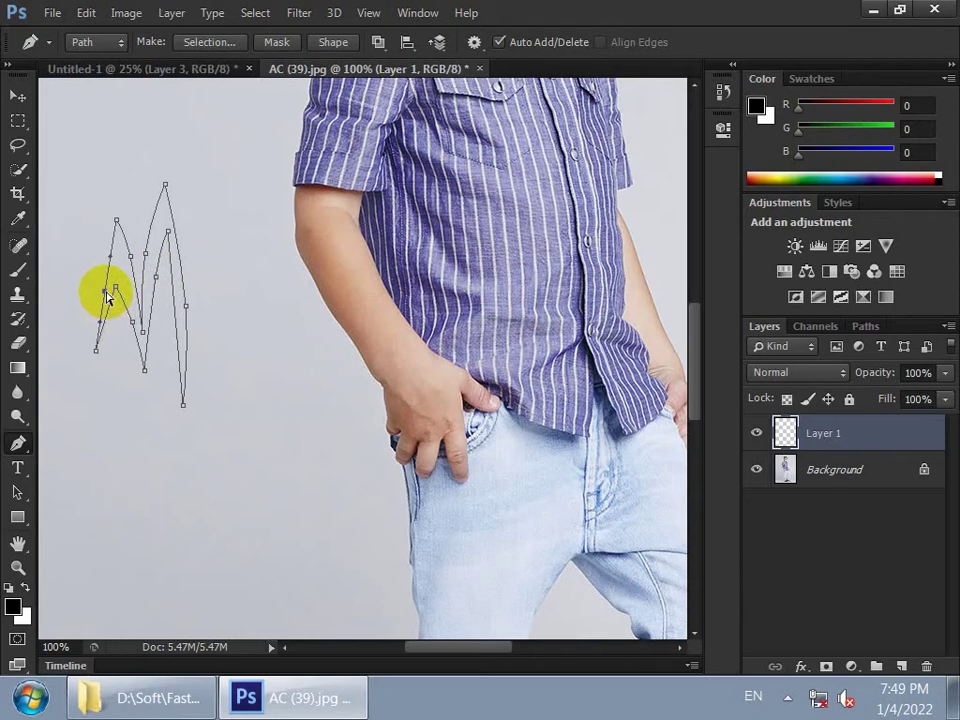
left_click_drag(108, 297, 102, 280)
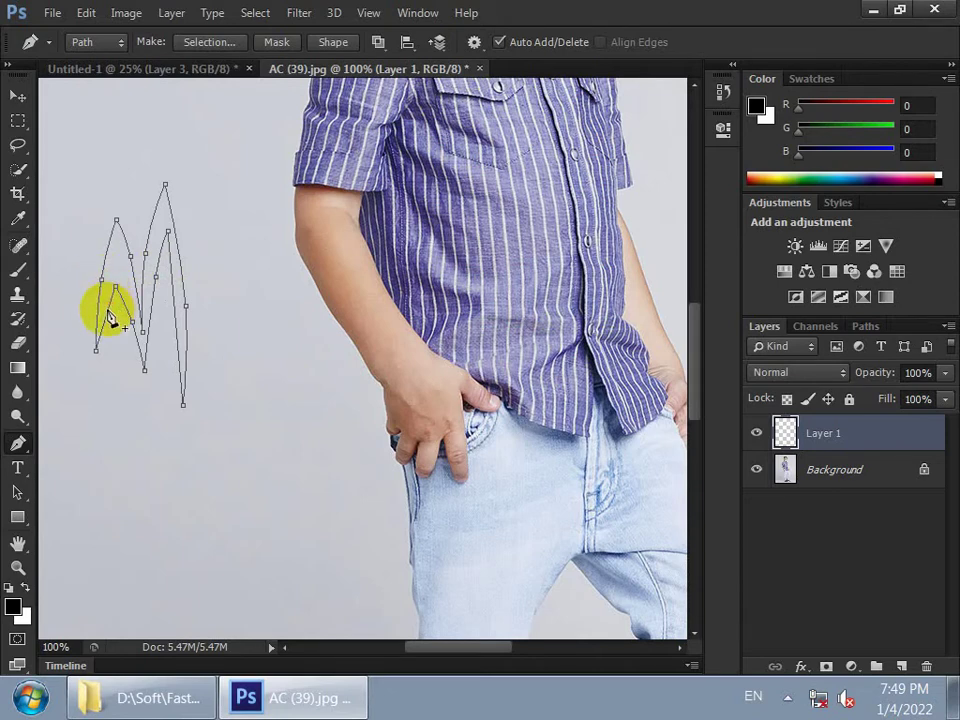
left_click_drag(107, 311, 125, 347)
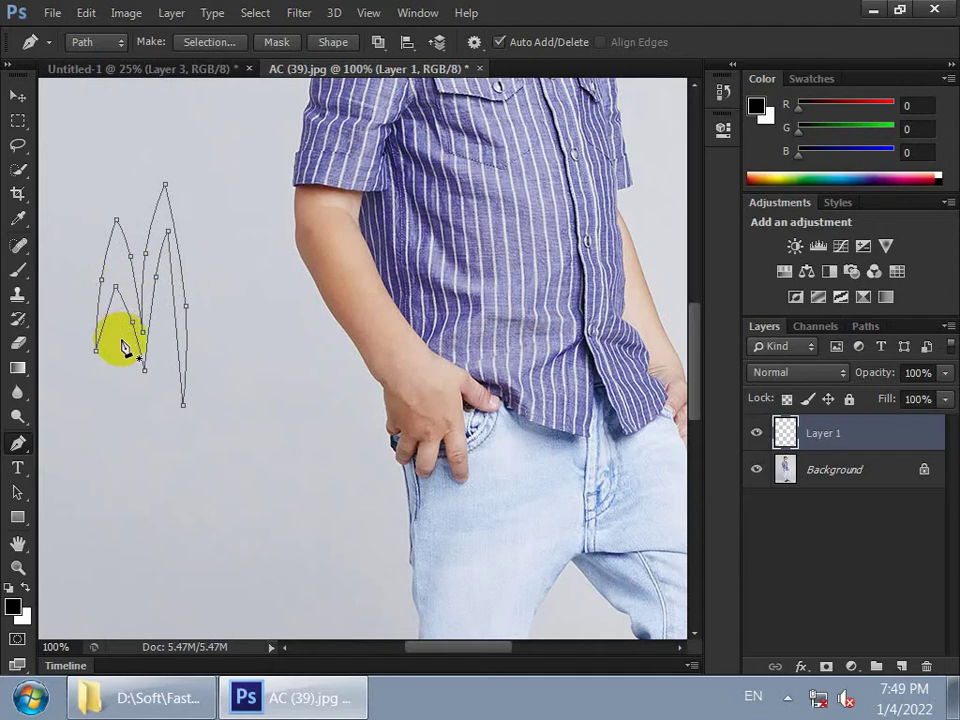
key("Return")
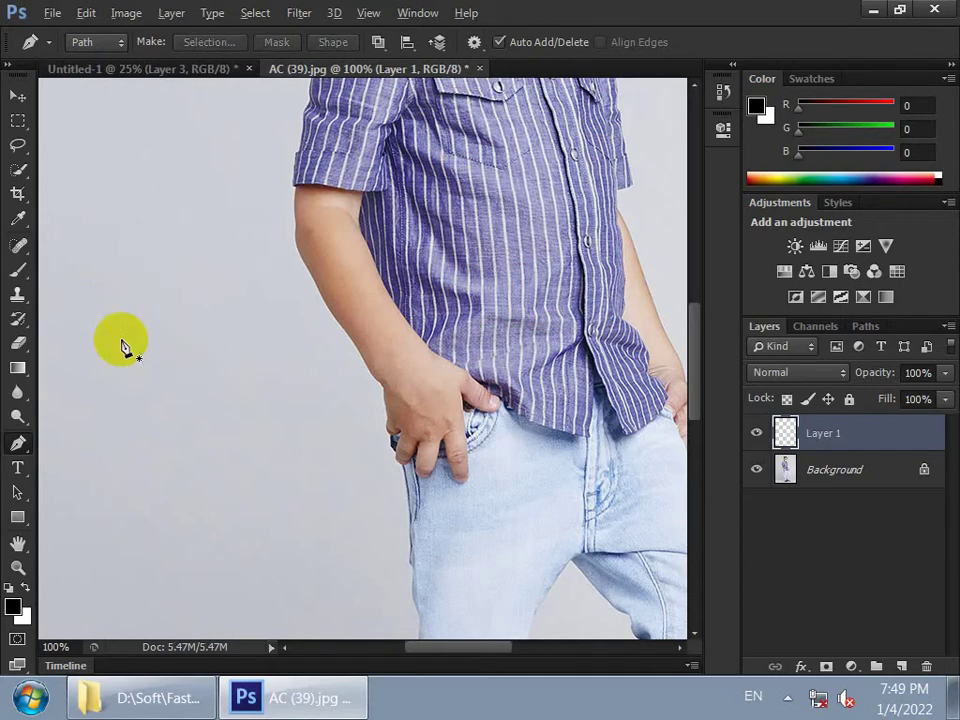
Load the M path as a selection and set the foreground colour to pure red
key("ctrl+z")
key("ctrl+Return")
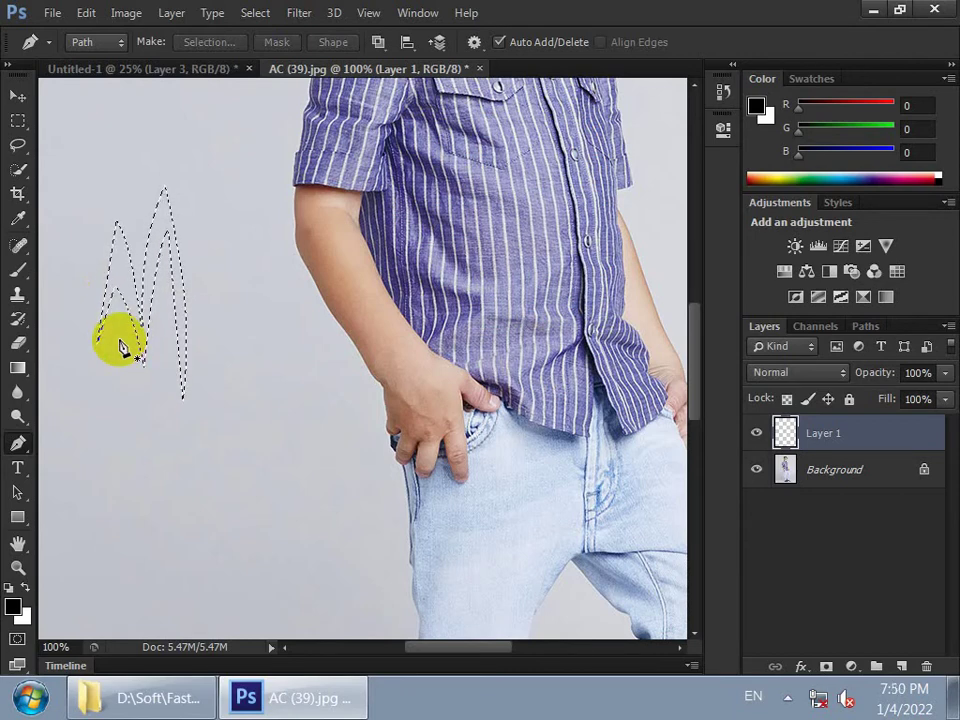
left_click(13, 606)
left_click_drag(446, 229, 553, 176)
left_click(679, 157)
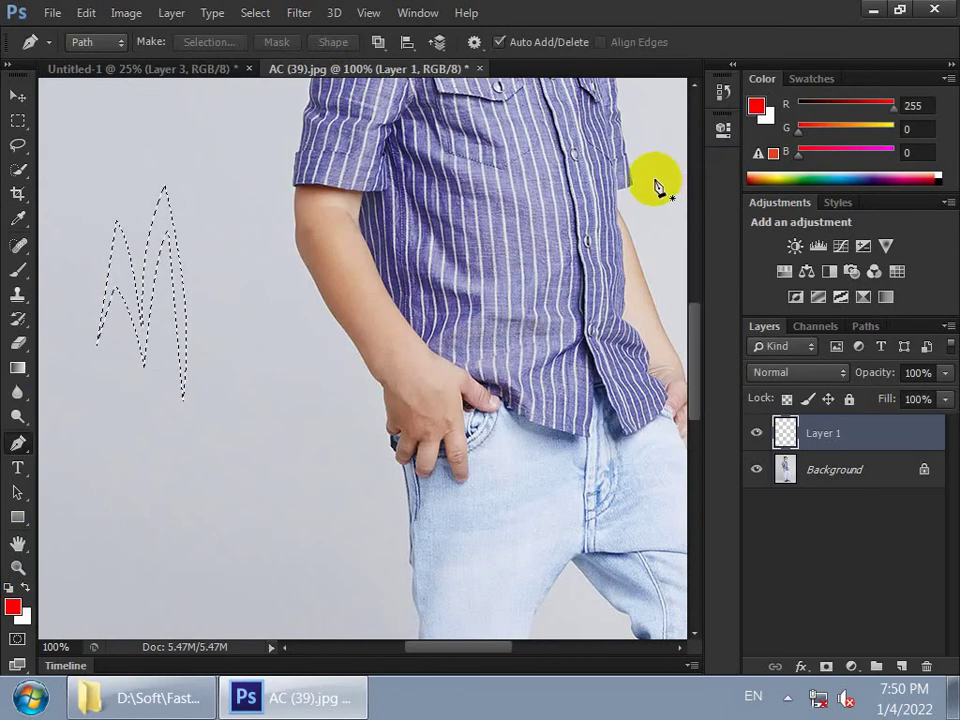
Fill the M selection with red on Layer 1, deselect, and add a new Layer 2
key("alt+BackSpace")
key("ctrl+d")
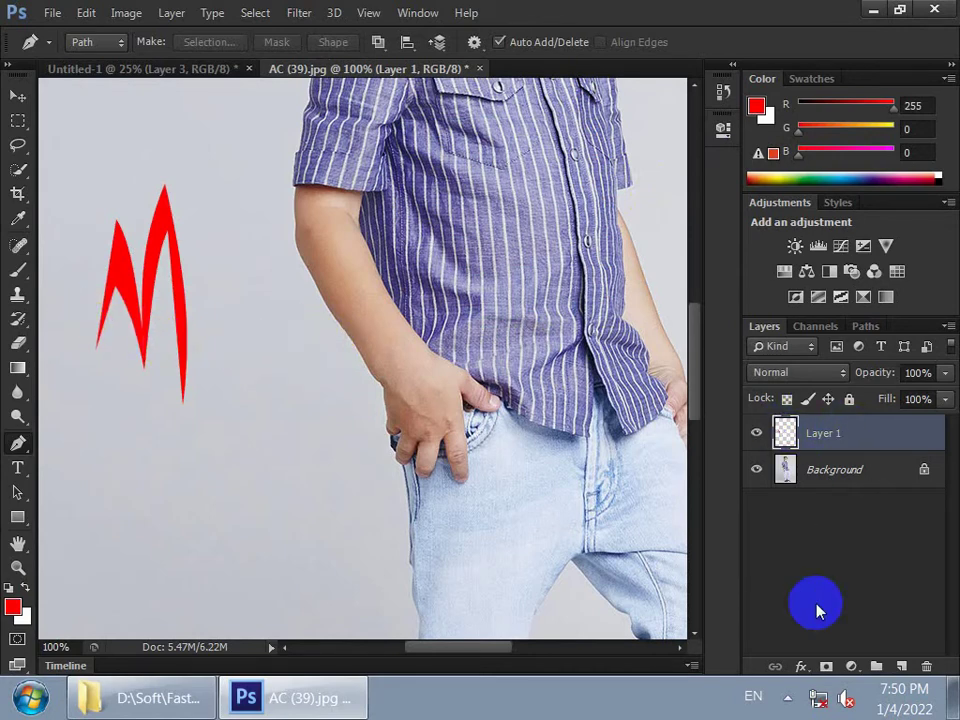
left_click(901, 666)
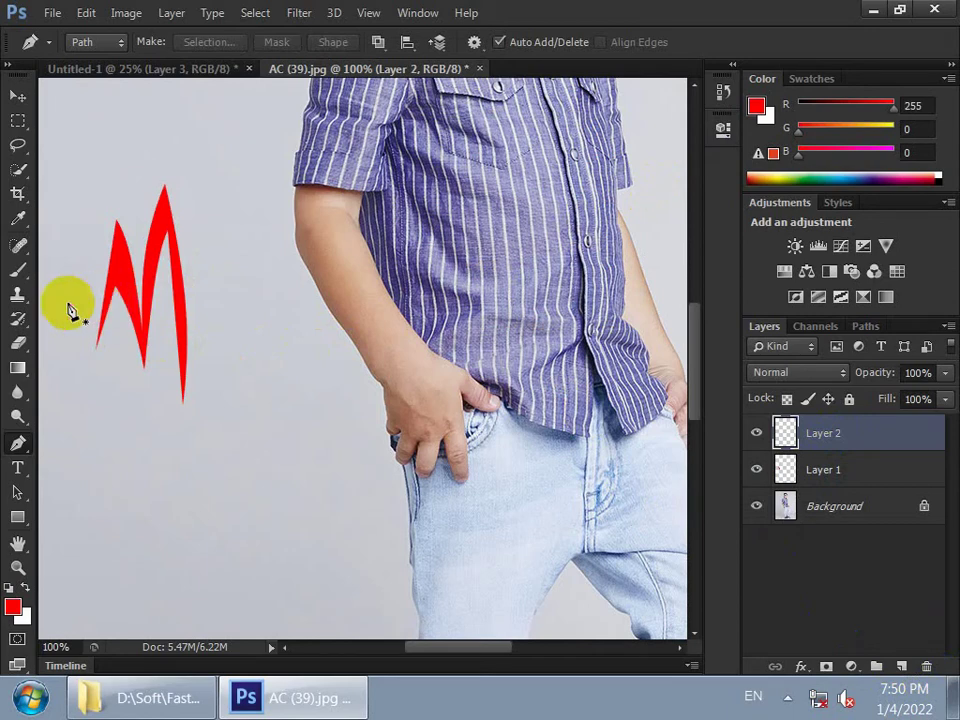
left_click(79, 319)
left_click(219, 318)
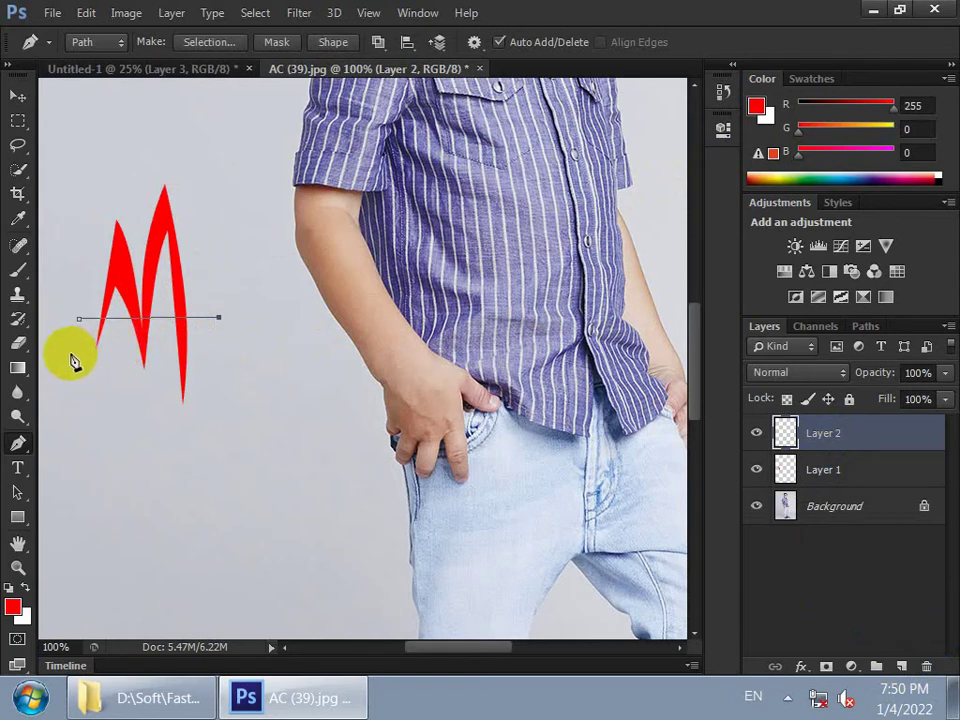
left_click_drag(78, 347, 83, 331)
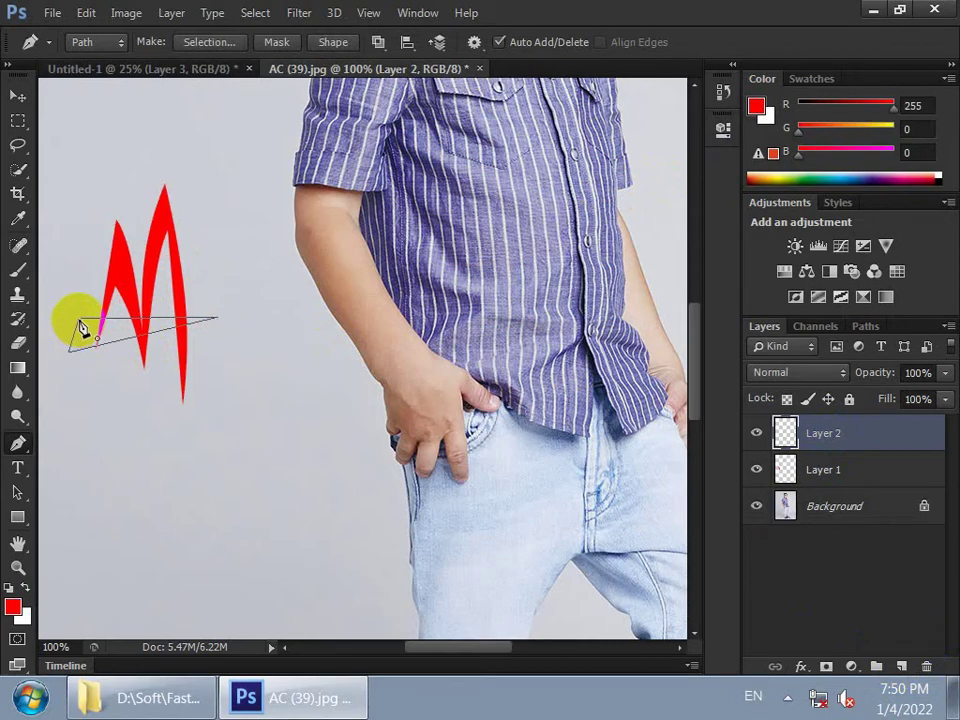
left_click(80, 320)
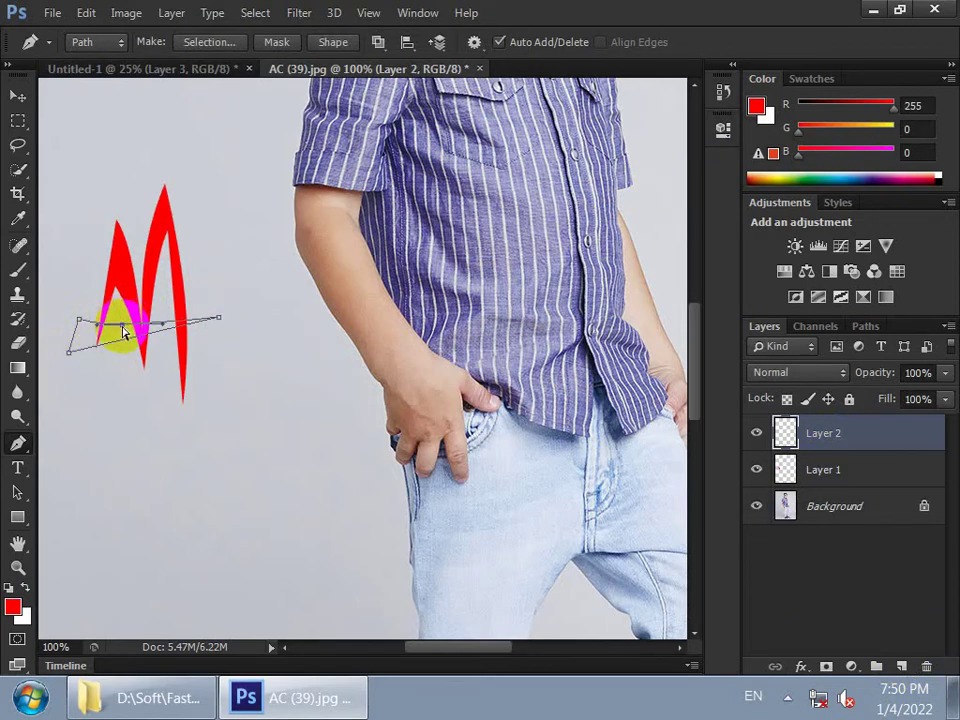
left_click_drag(138, 341, 133, 346)
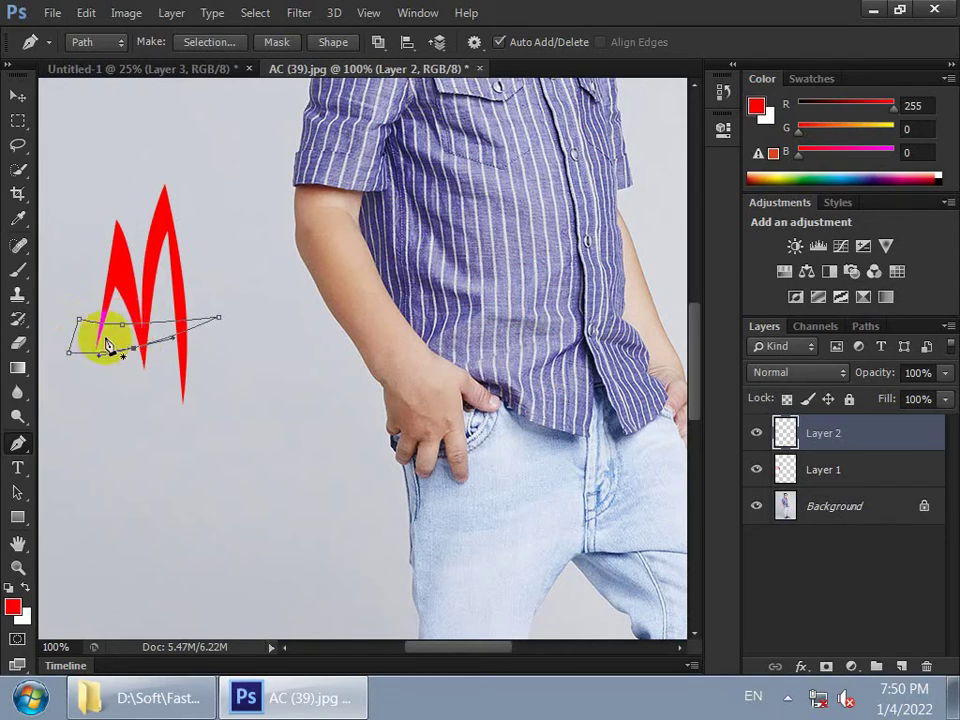
left_click_drag(74, 338, 67, 299)
left_click_drag(70, 355, 67, 343)
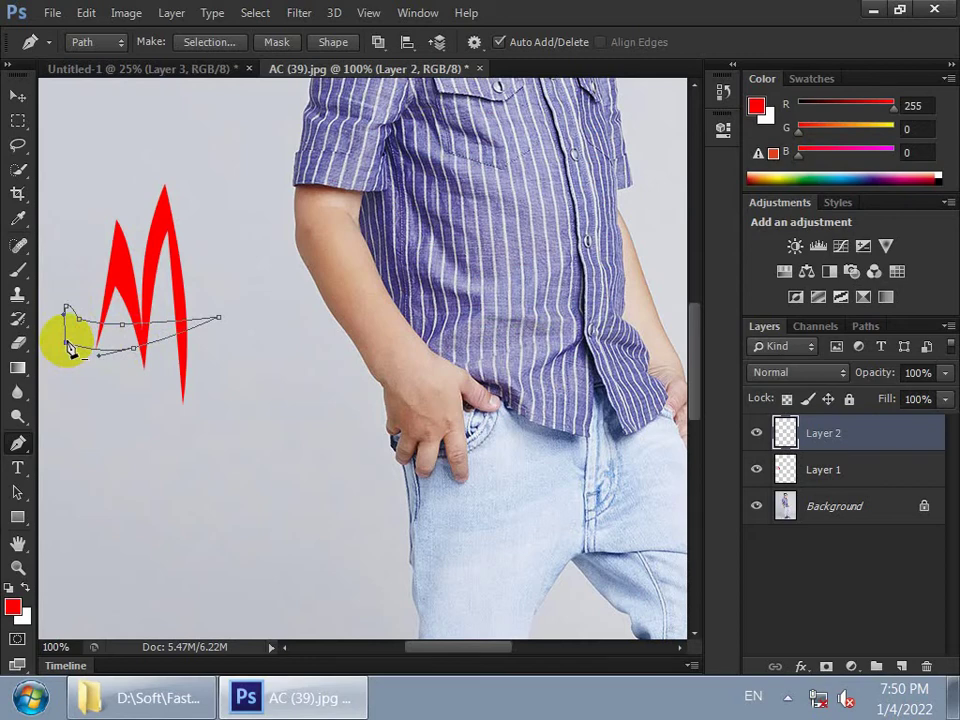
left_click_drag(67, 342, 326, 386)
left_click(329, 414)
key("Escape")
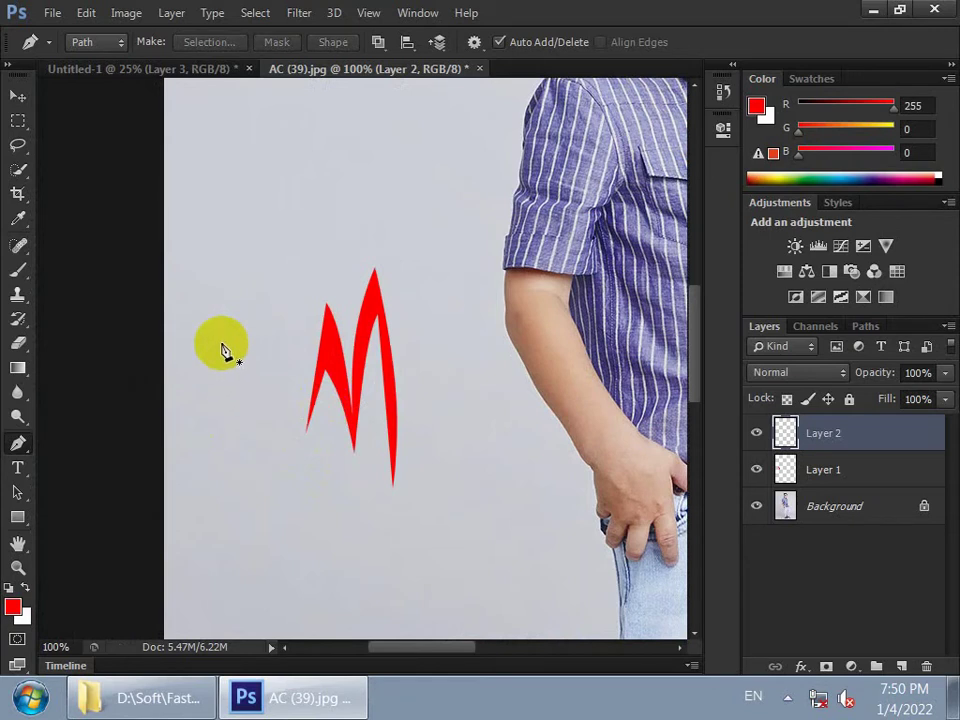
Place pen anchors left of the red M and drag its points into a curved swoosh outline
left_click(223, 355)
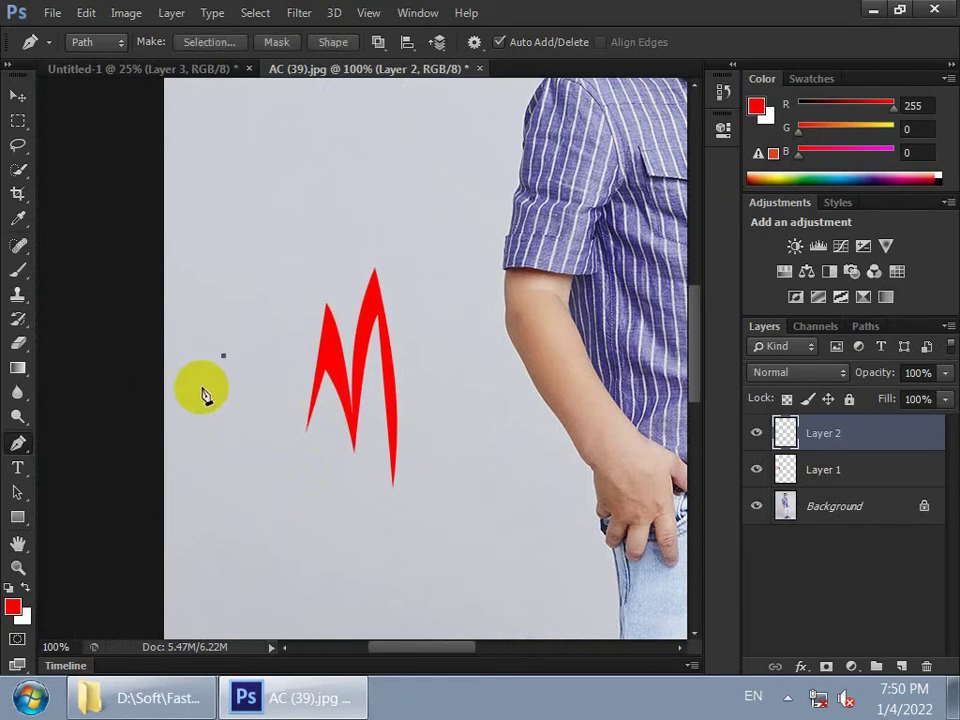
left_click(202, 388)
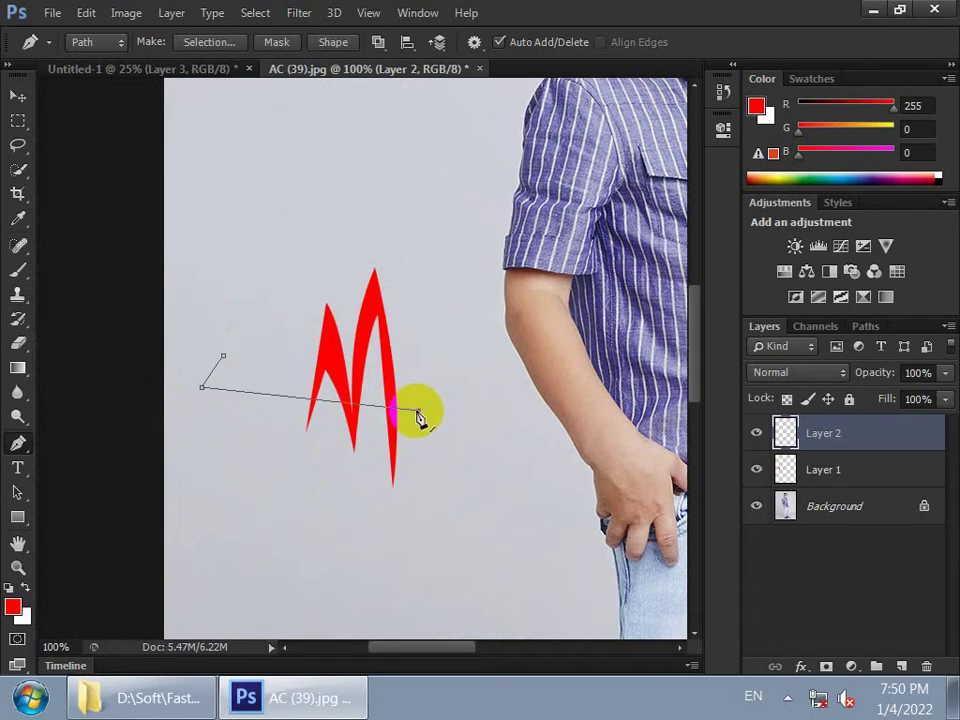
left_click(238, 377)
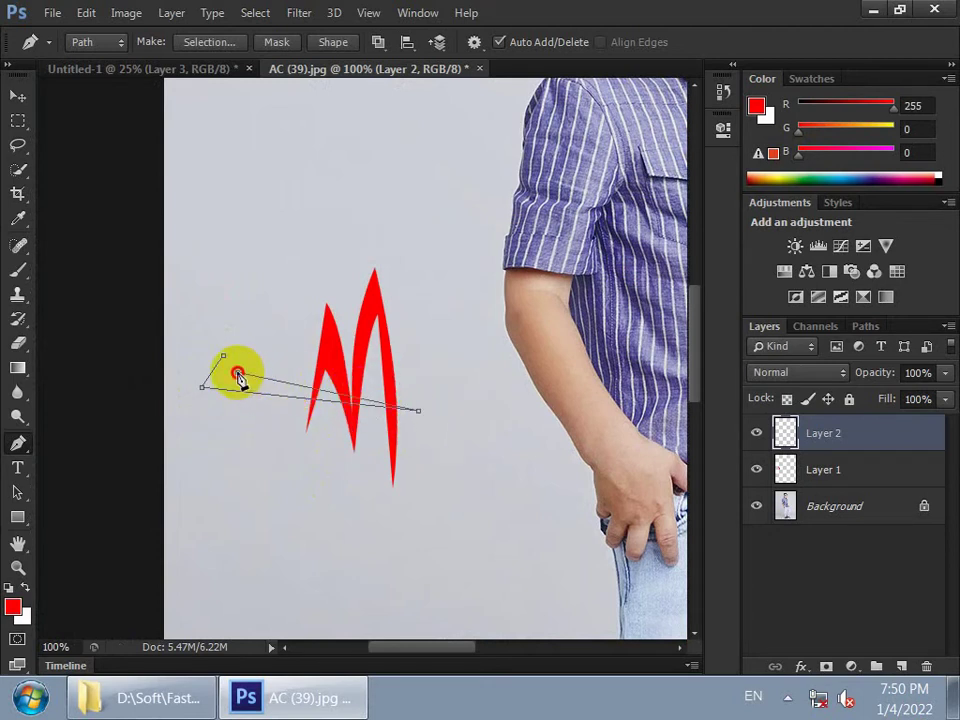
left_click(283, 398)
mouse_move(283, 398)
left_mouse_down()
mouse_move(300, 390)
mouse_move(276, 409)
mouse_move(250, 361)
mouse_move(221, 366)
mouse_move(217, 357)
left_mouse_up()
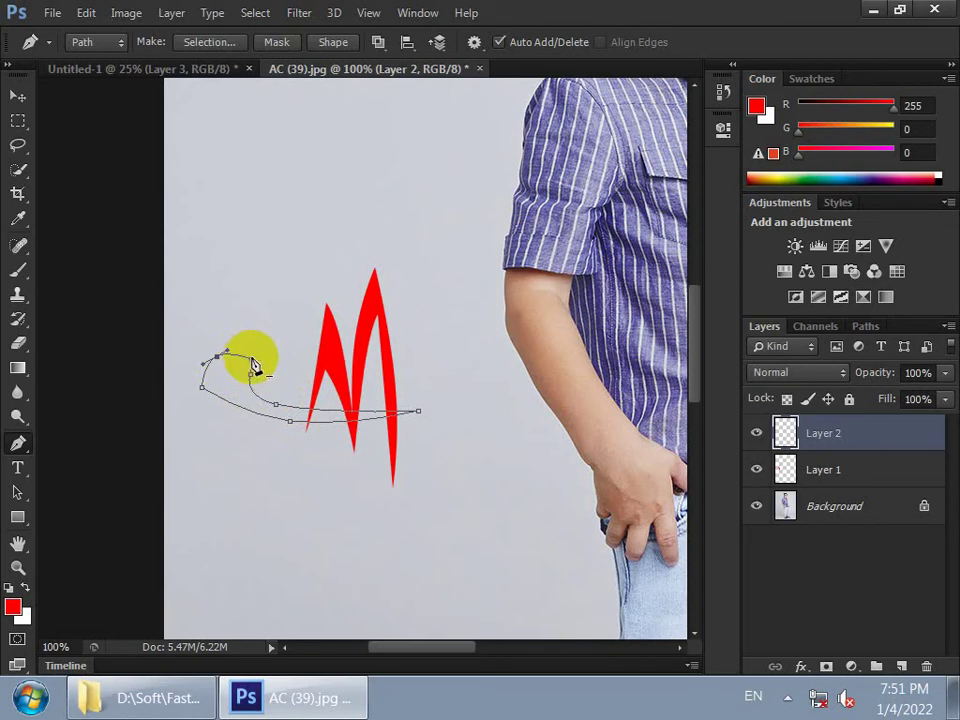
mouse_move(250, 368)
left_mouse_down()
mouse_move(243, 390)
mouse_move(232, 358)
left_mouse_up()
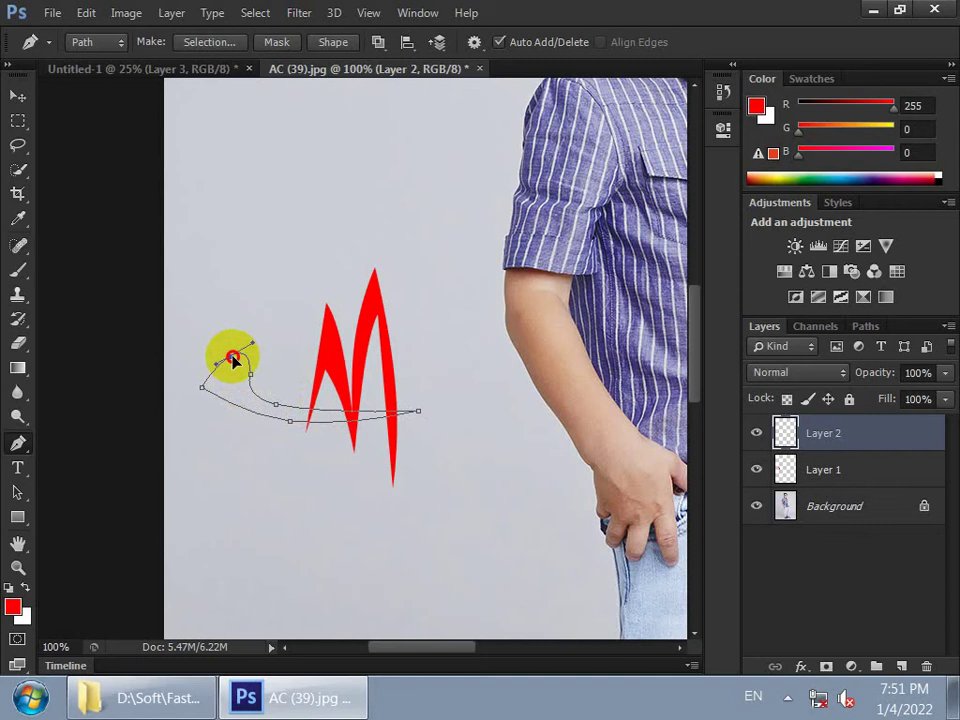
left_click_drag(232, 360, 225, 367)
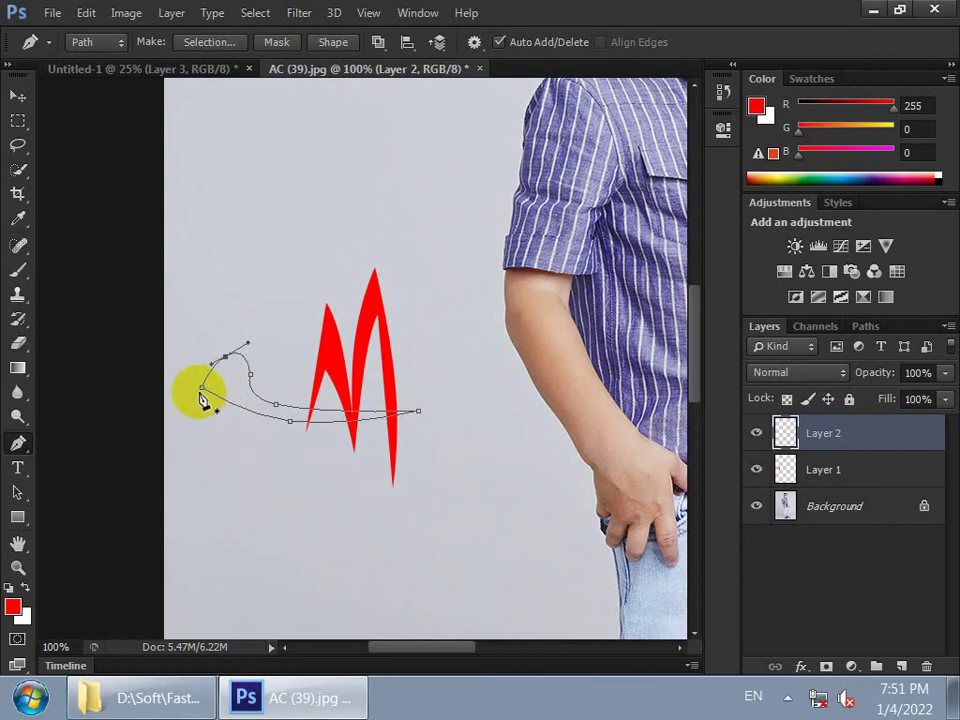
mouse_move(204, 388)
left_mouse_down()
mouse_move(200, 412)
mouse_move(208, 393)
left_mouse_up()
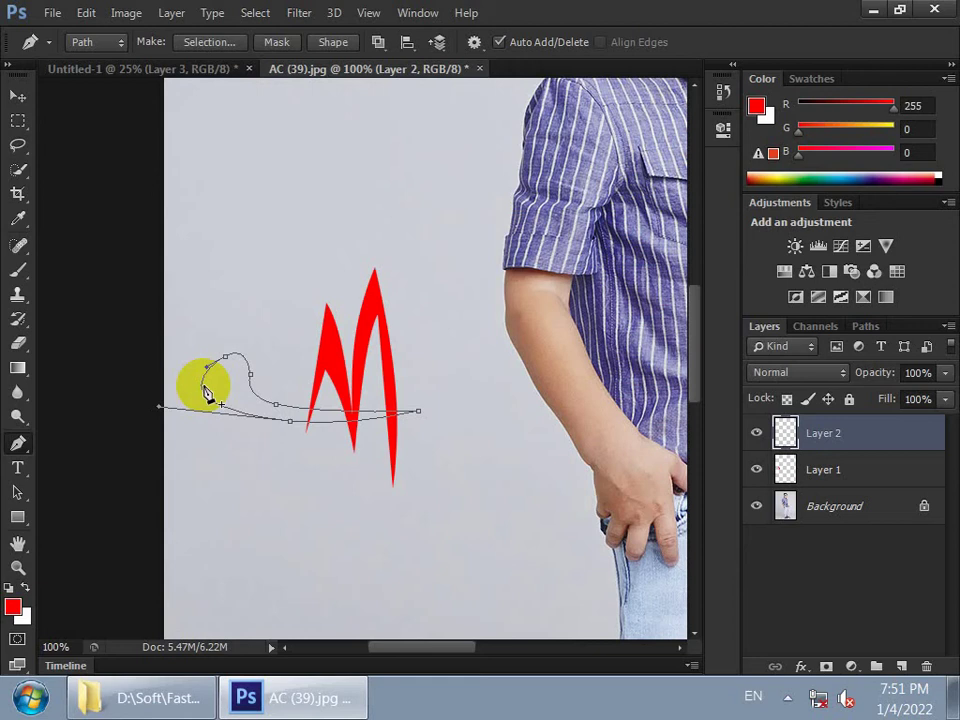
left_click(205, 390)
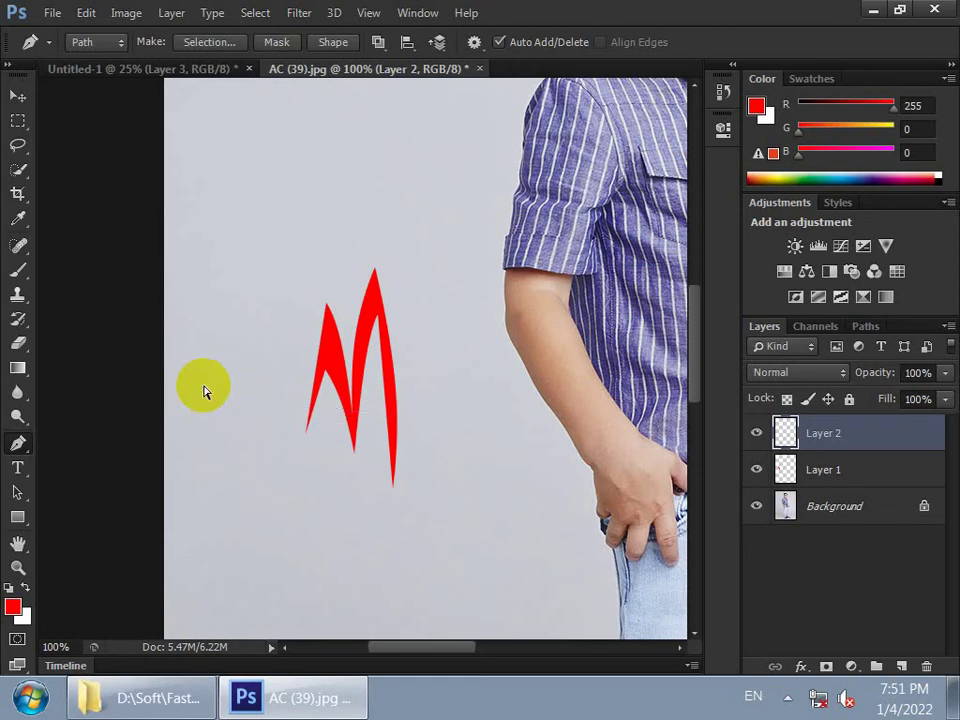
Turn the swoosh path into a selection and fill it with dark brown #574747
key("ctrl+Return")
left_click(12, 607)
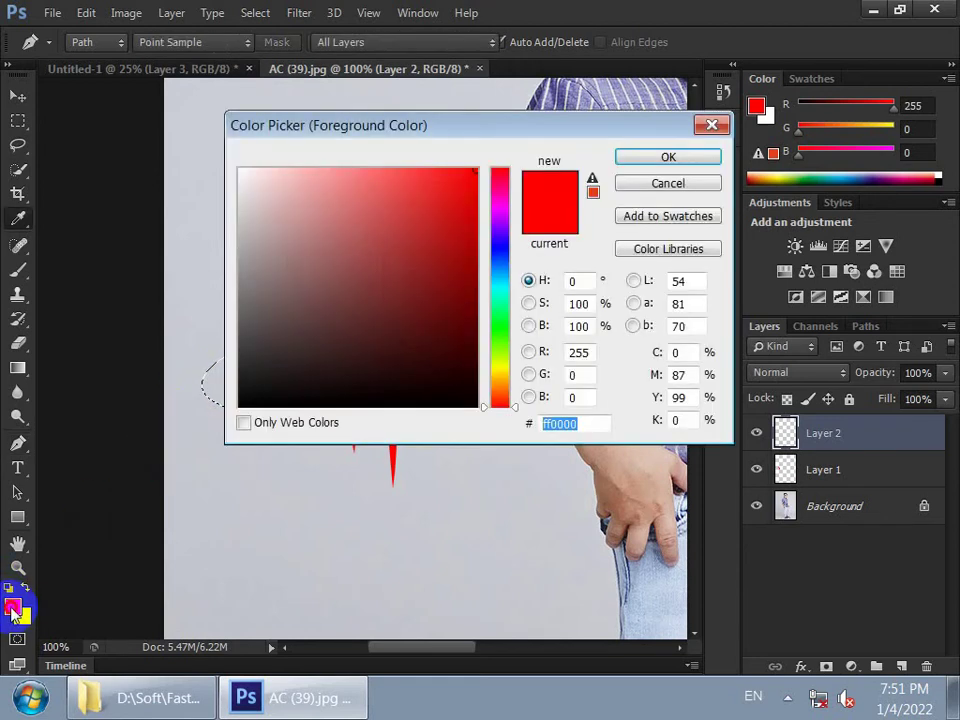
left_click(281, 326)
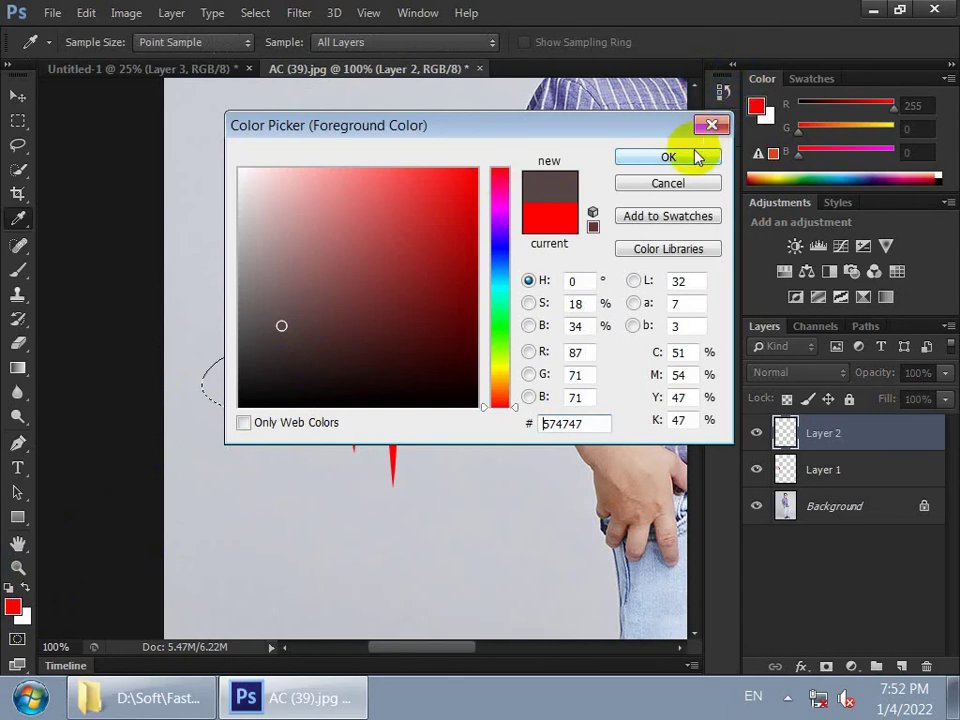
left_click(690, 157)
key("alt+BackSpace")
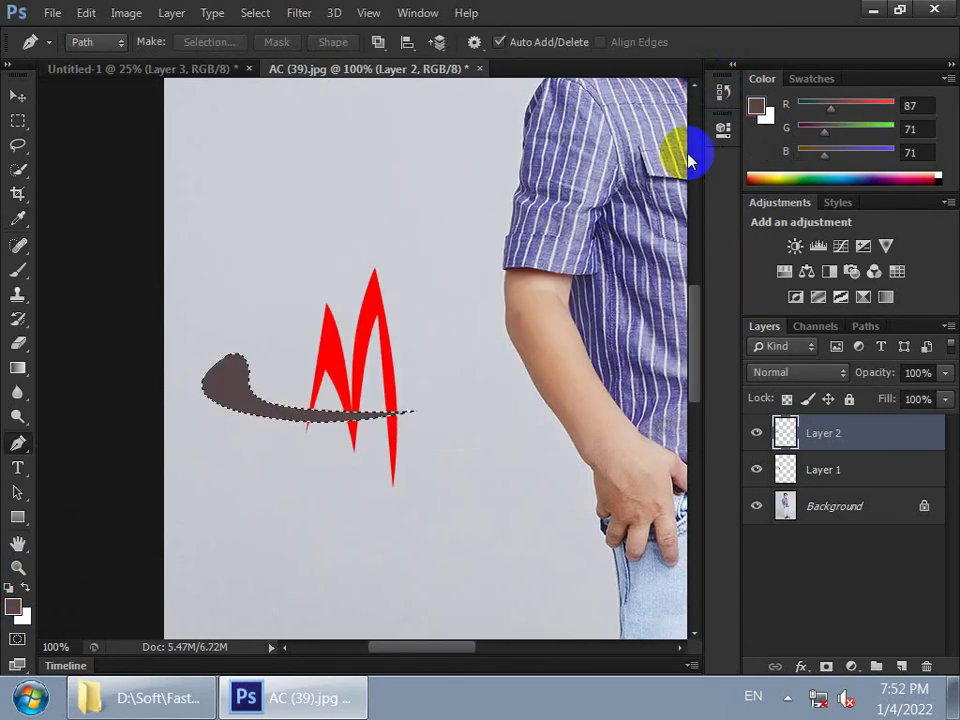
key("ctrl+d")
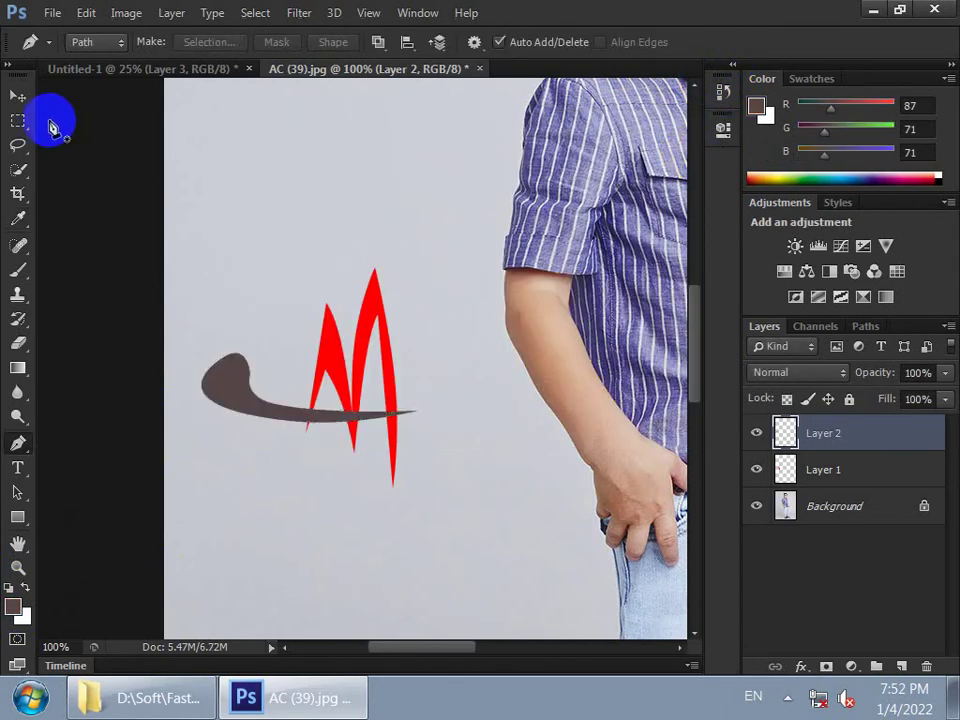
Move Layer 2's brown swoosh right across the red M's base and zoom out
left_click(855, 479)
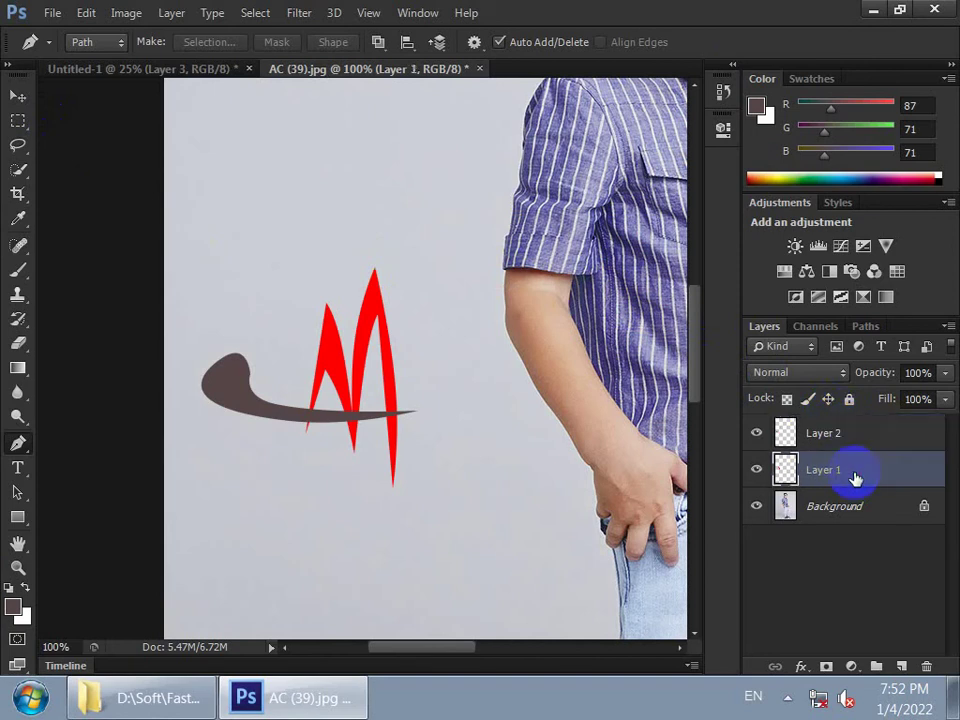
left_click(853, 432)
left_click(18, 95)
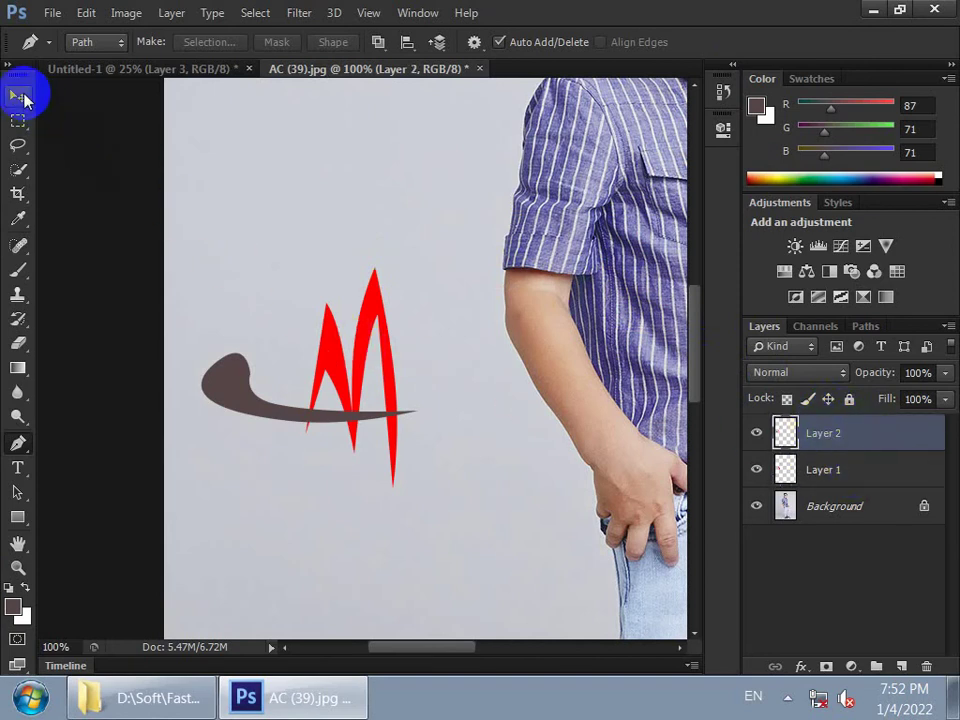
left_click_drag(265, 381, 327, 404)
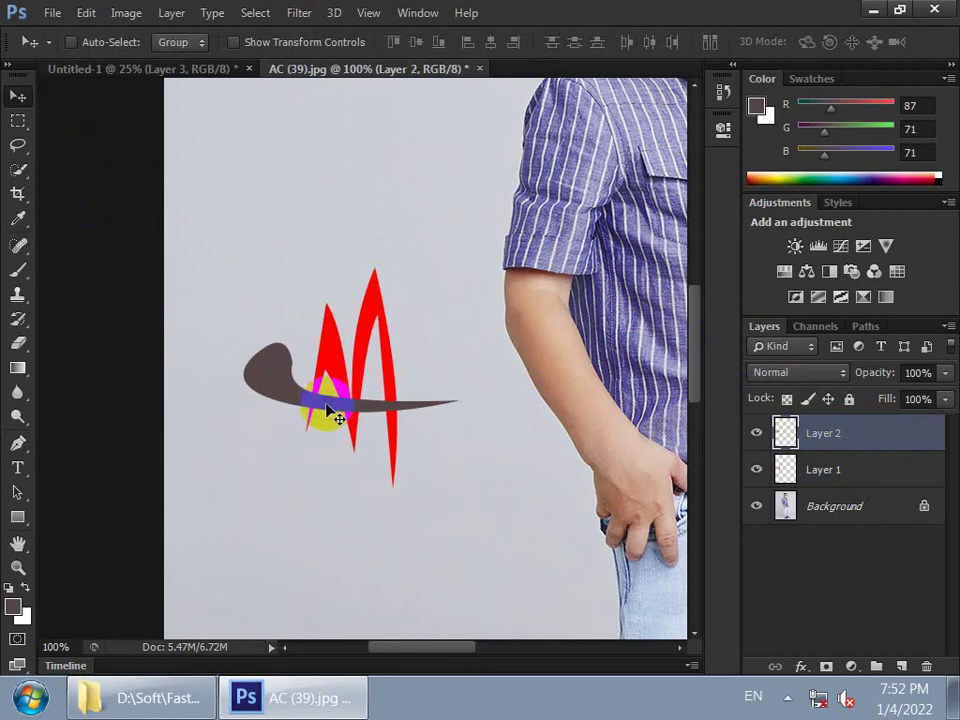
key("ctrl+minus")
key("ctrl+minus")
key("ctrl+minus")
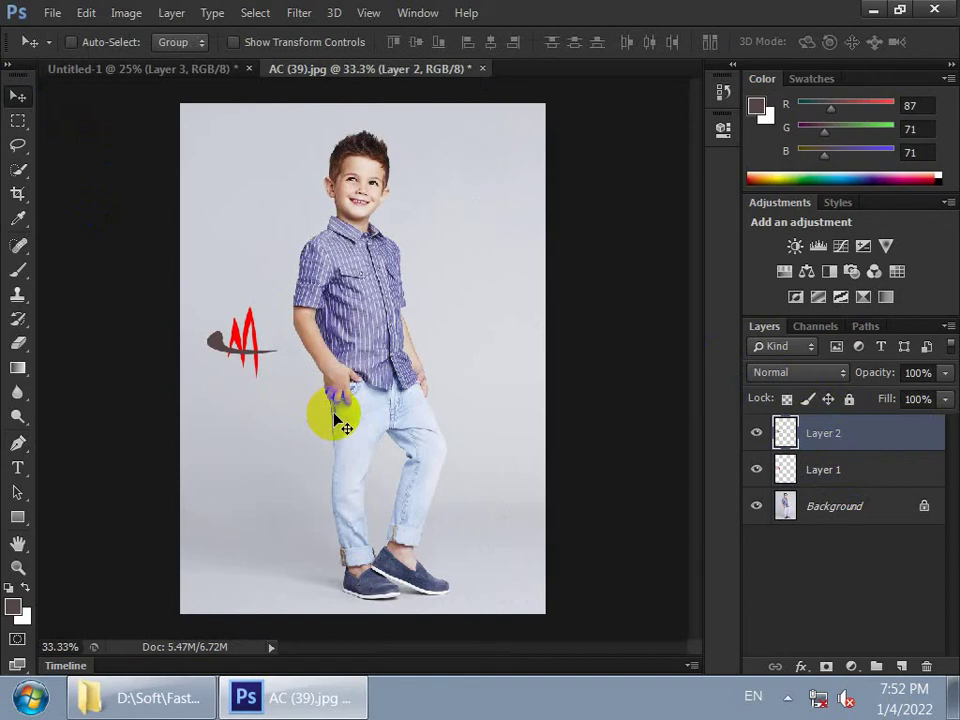
left_click(785, 470, "ctrl")
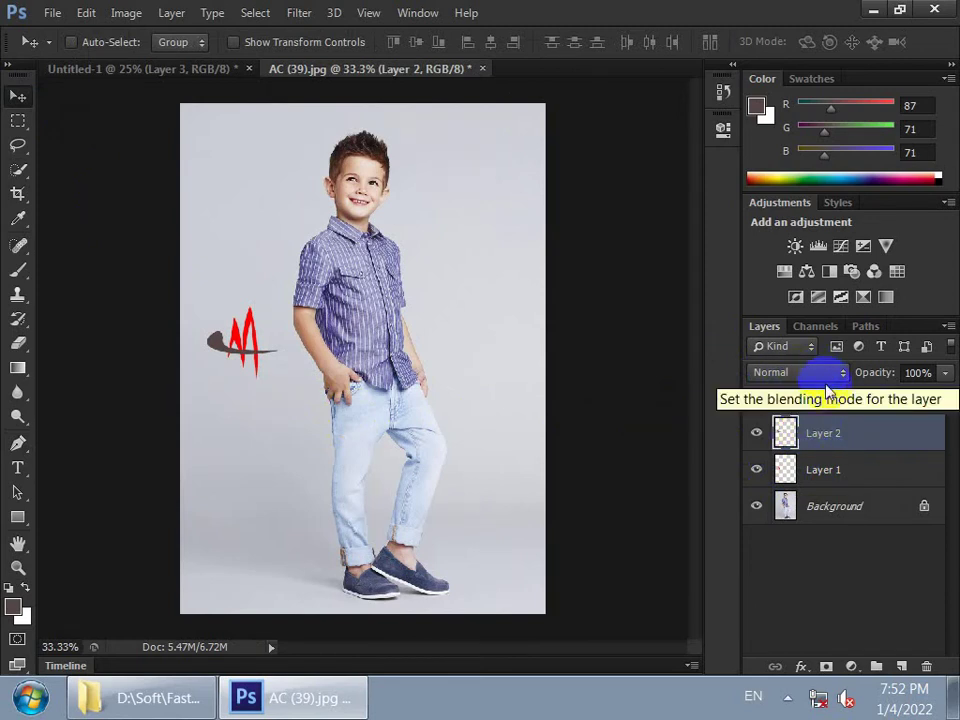
left_click(842, 478)
left_click(792, 374)
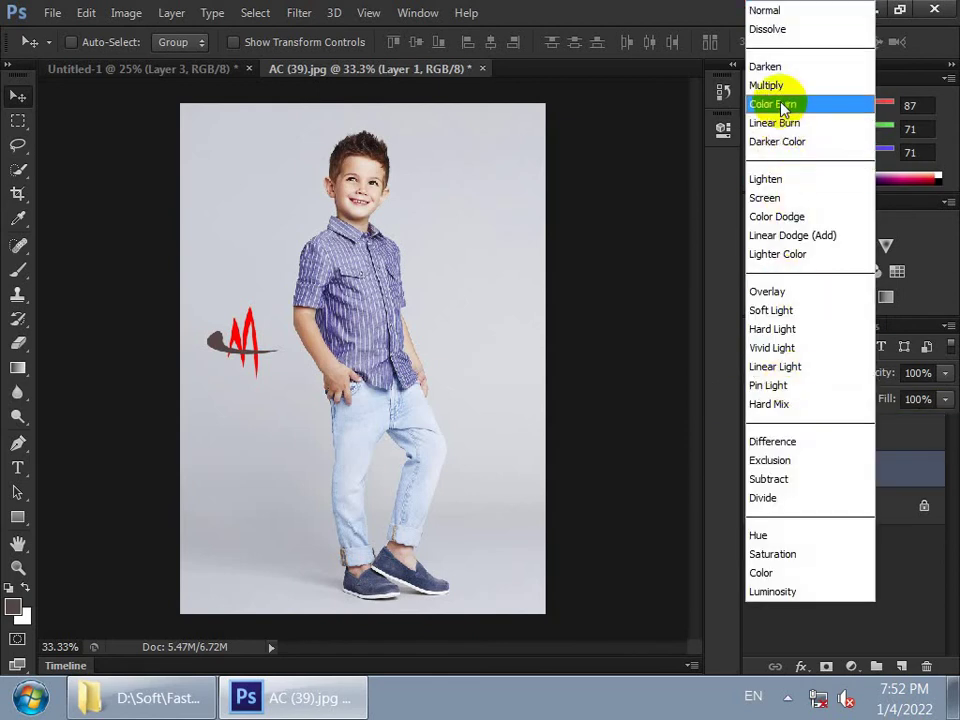
left_click(768, 30)
key("Down")
key("Down")
key("Down")
key("Down")
key("Down")
key("Down")
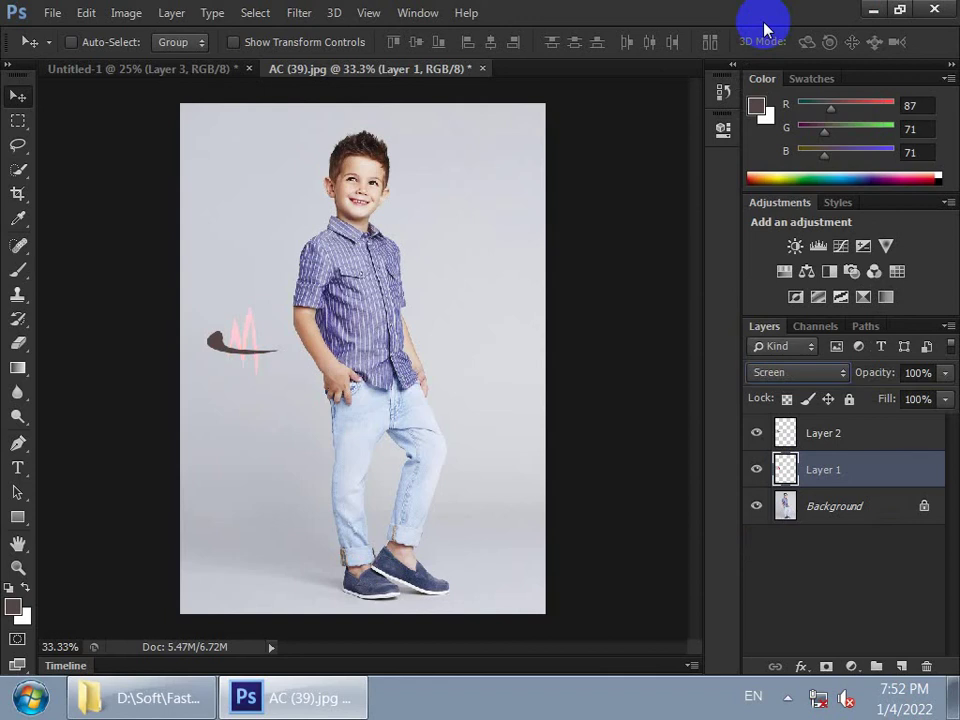
key("Down")
key("Down")
key("Down")
key("Down")
key("Down")
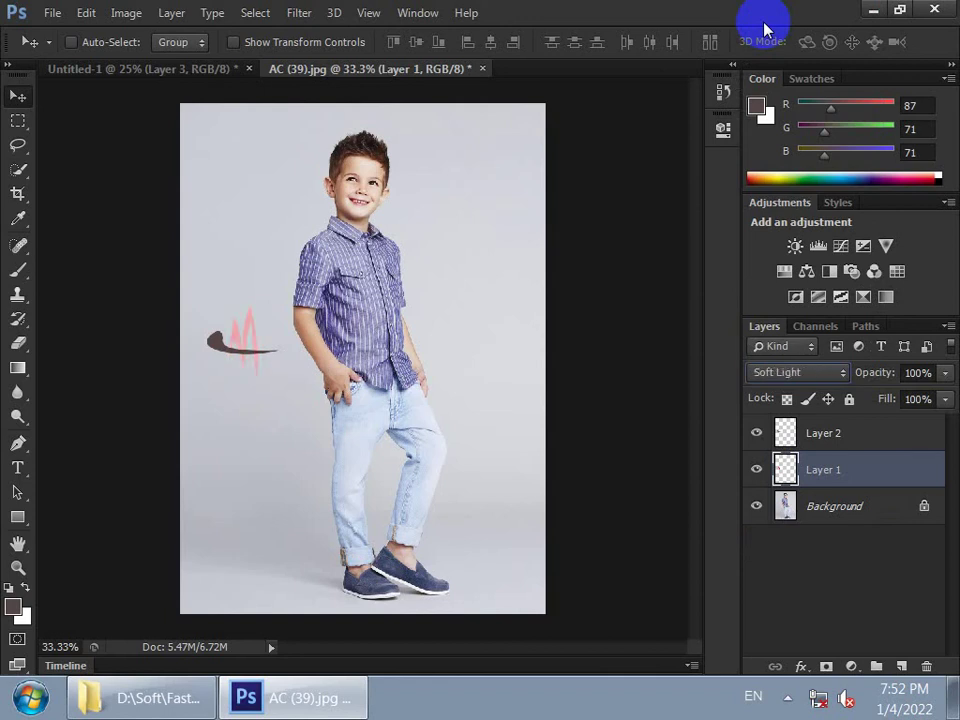
key("Down")
key("Down")
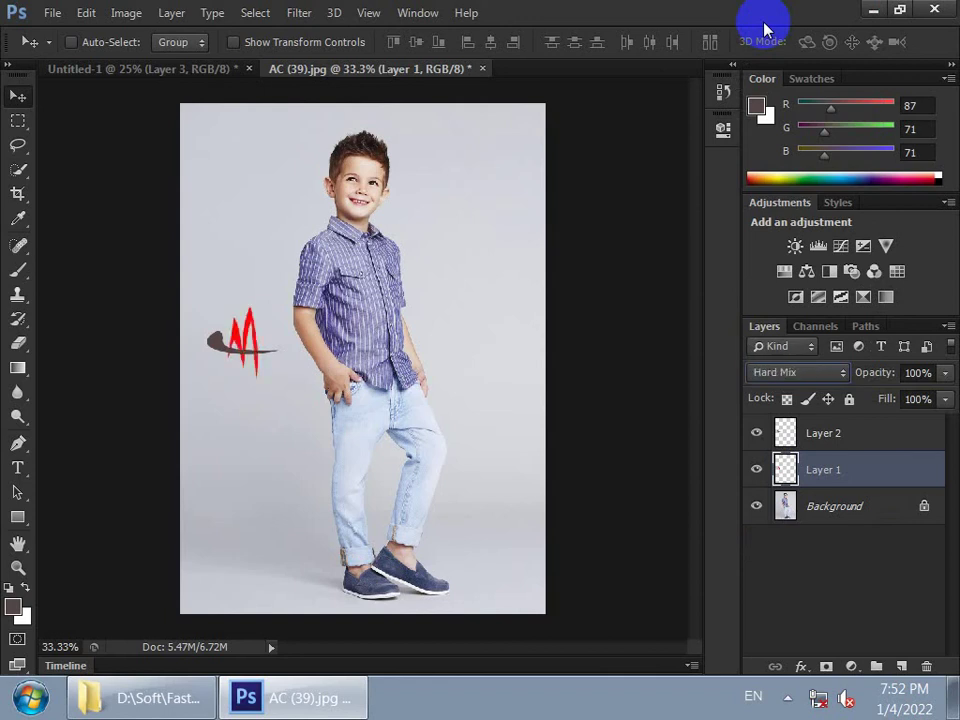
key("Down")
key("Down")
key("Down")
key("Down")
key("Down")
key("Up")
key("Up")
key("Up")
key("Up")
key("Up")
key("Up")
key("Up")
key("Up")
key("Up")
key("Up")
key("Up")
key("Down")
key("Up")
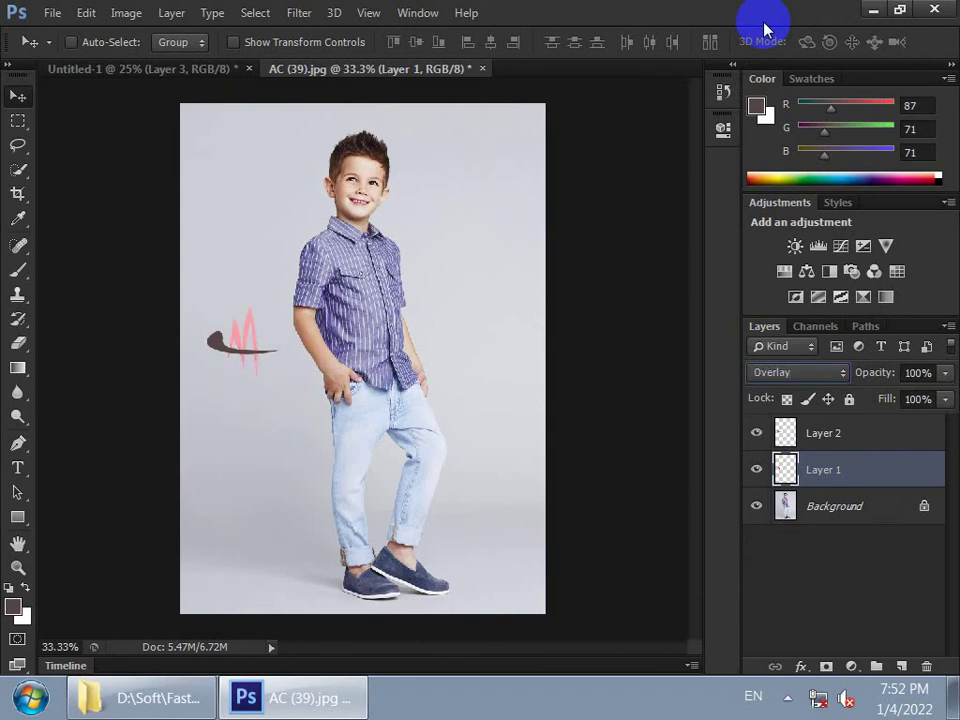
key("Down")
key("Up")
key("Up")
key("Up")
key("Up")
key("Up")
key("Up")
key("Up")
key("Up")
key("Up")
key("Up")
key("Up")
key("Up")
key("Up")
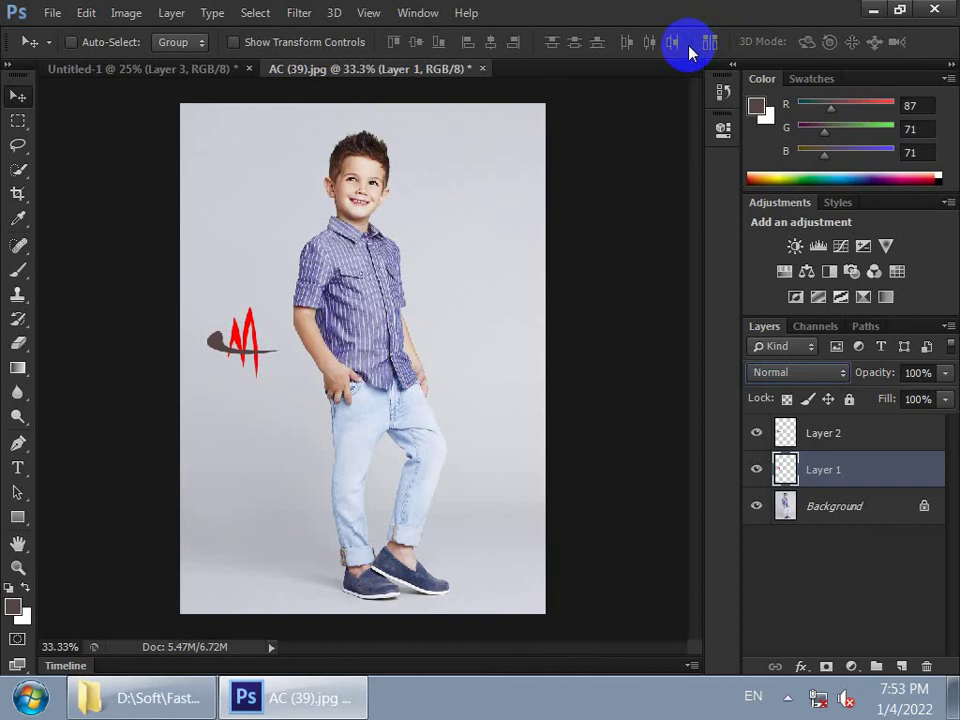
Set Layer 1 to Overlay blending and move the red M onto the boy's face
left_click(812, 371)
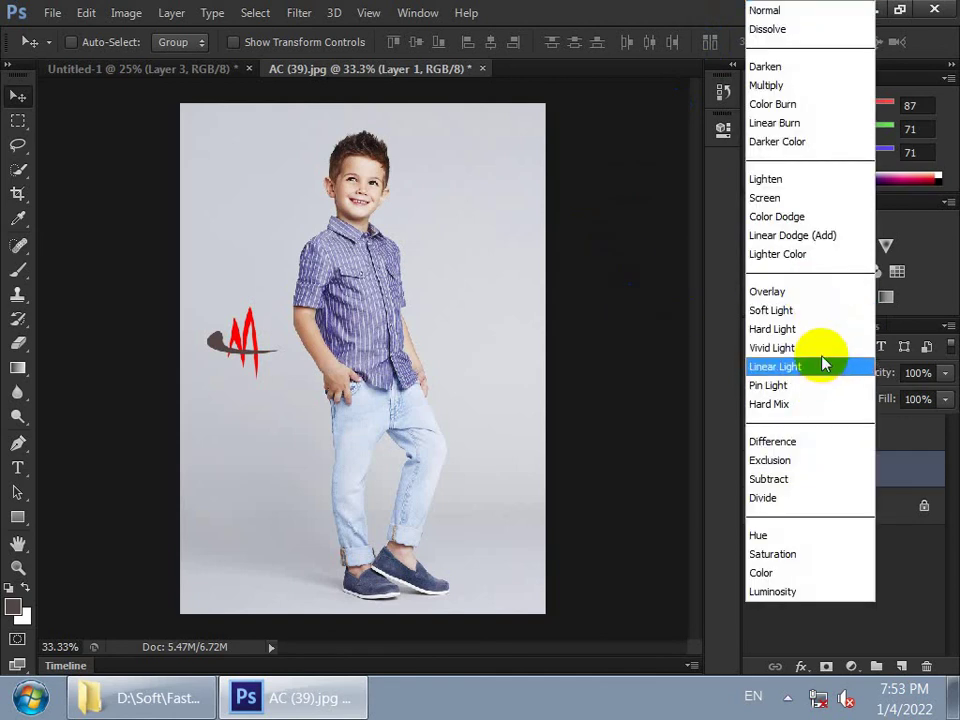
left_click(805, 291)
mouse_move(256, 345)
left_mouse_down()
mouse_move(362, 333)
mouse_move(352, 350)
left_mouse_up()
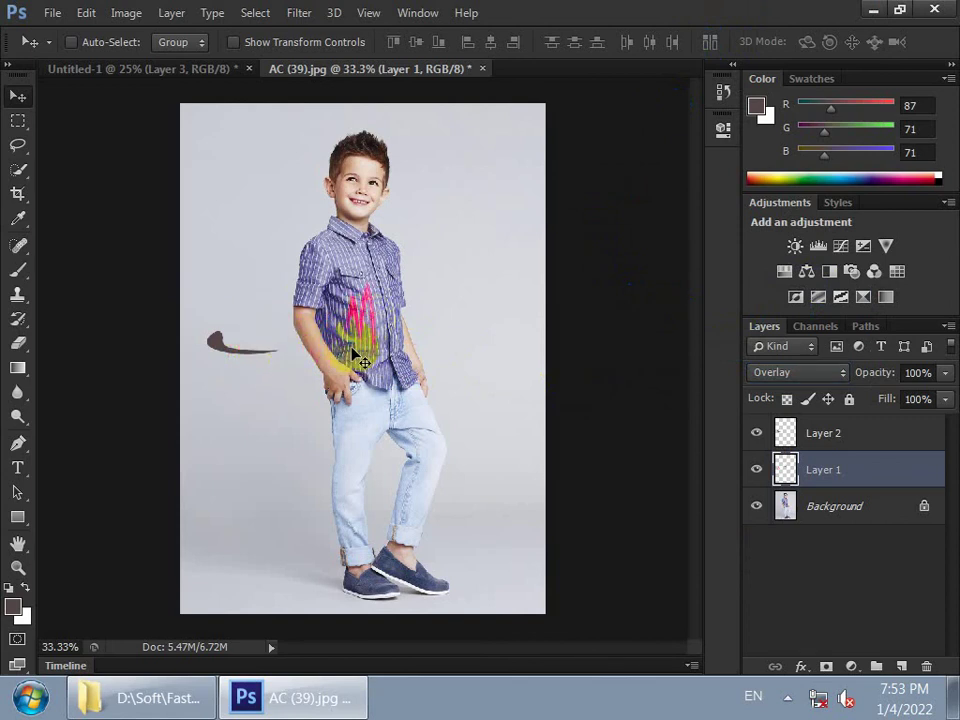
left_click_drag(355, 352, 373, 191)
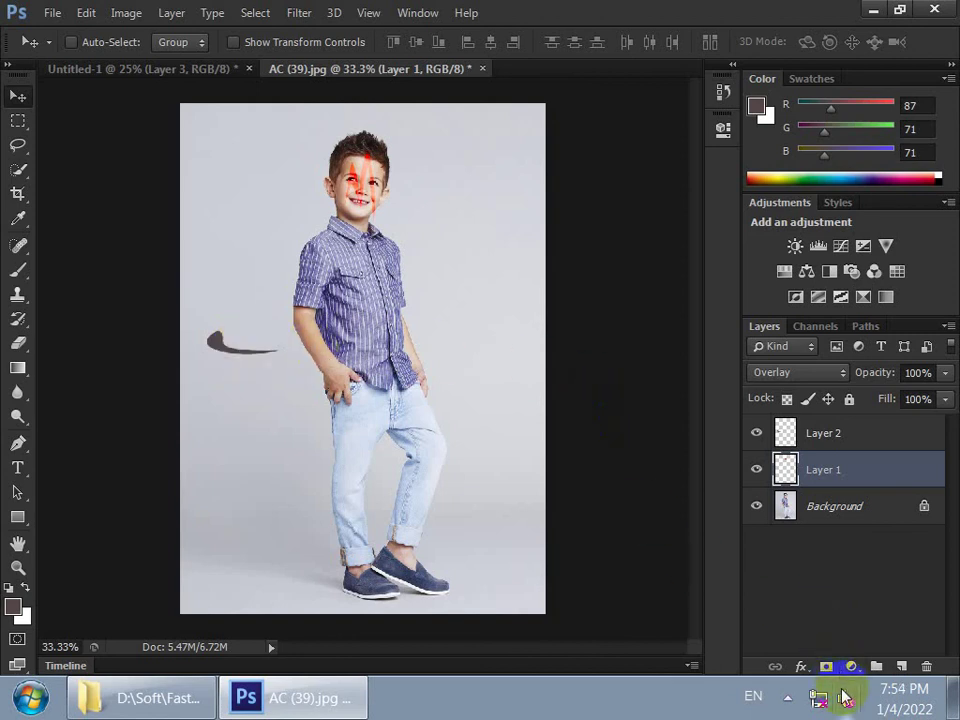
left_click(787, 697)
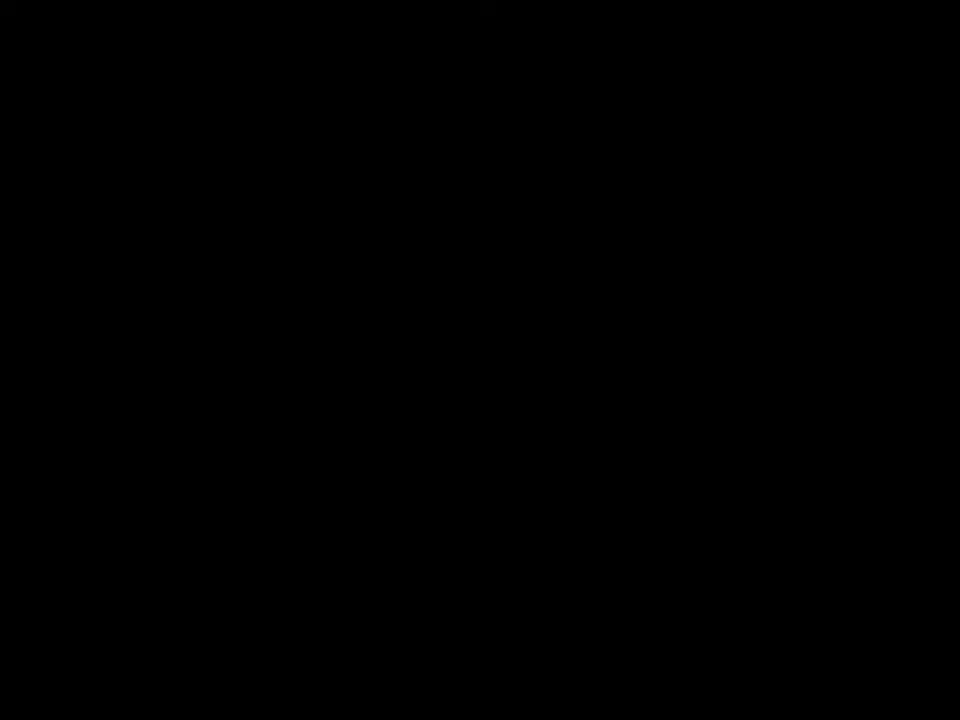